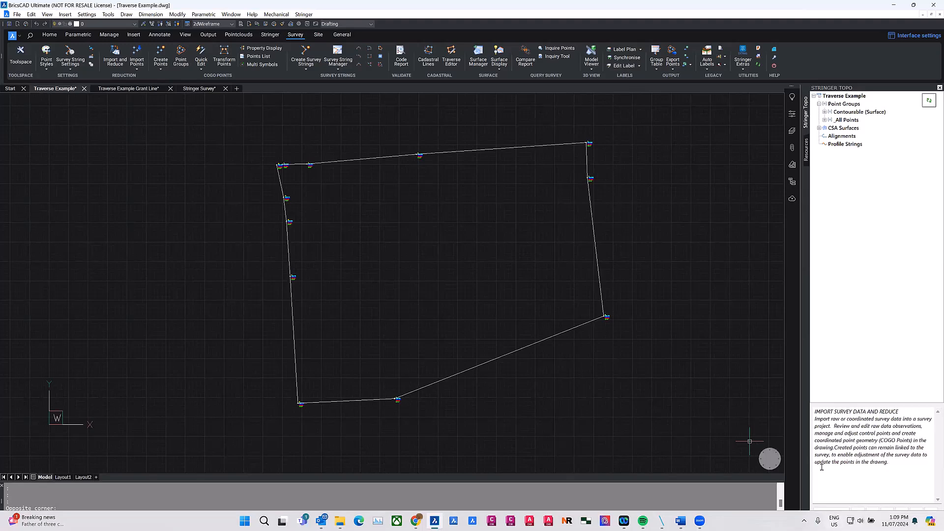
Step: Set the drawing's annotation scale to 1:5000
left_click(830, 526)
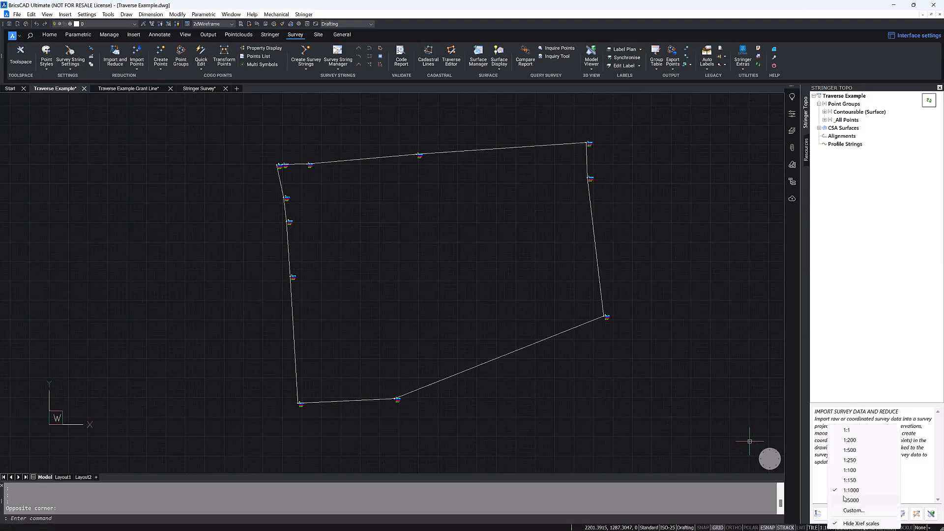
left_click(851, 500)
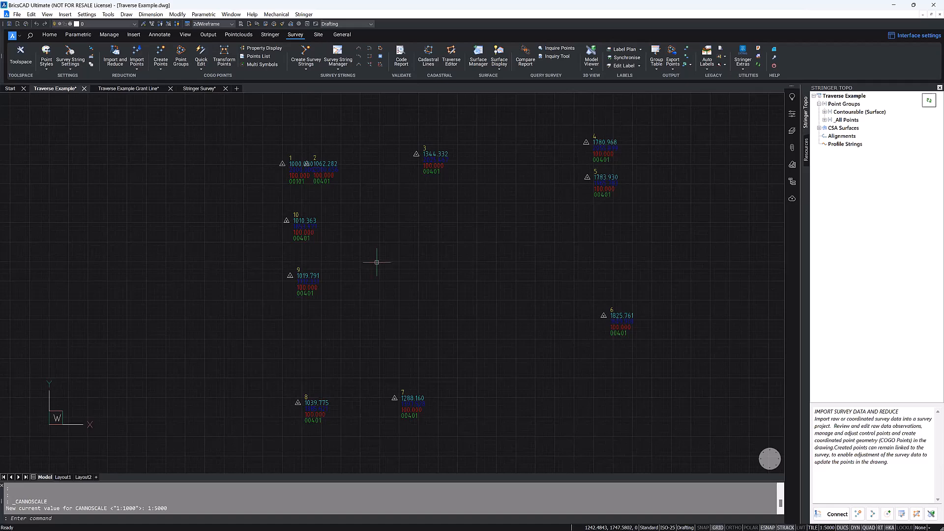
Step: Load the Trav cadastral line group into the Traverse Editor and maximize the editor window
left_click(434, 56)
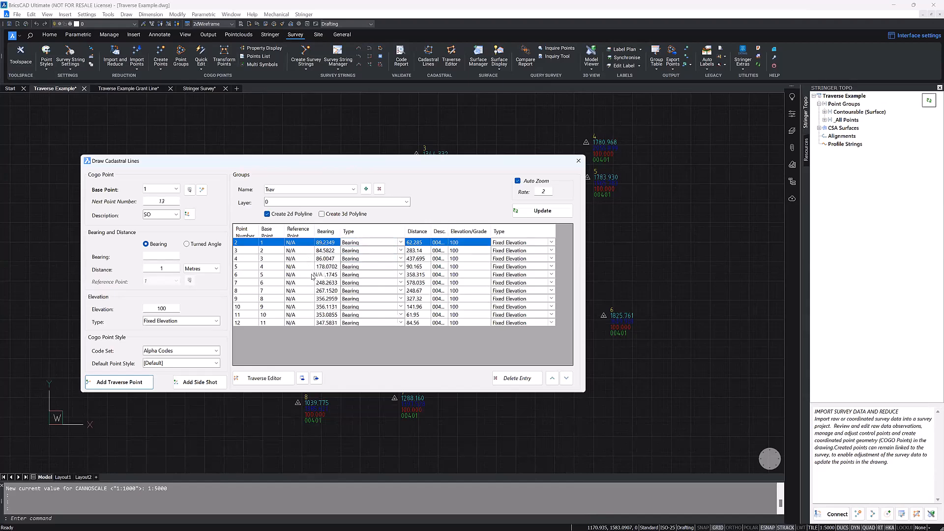
left_click(273, 378)
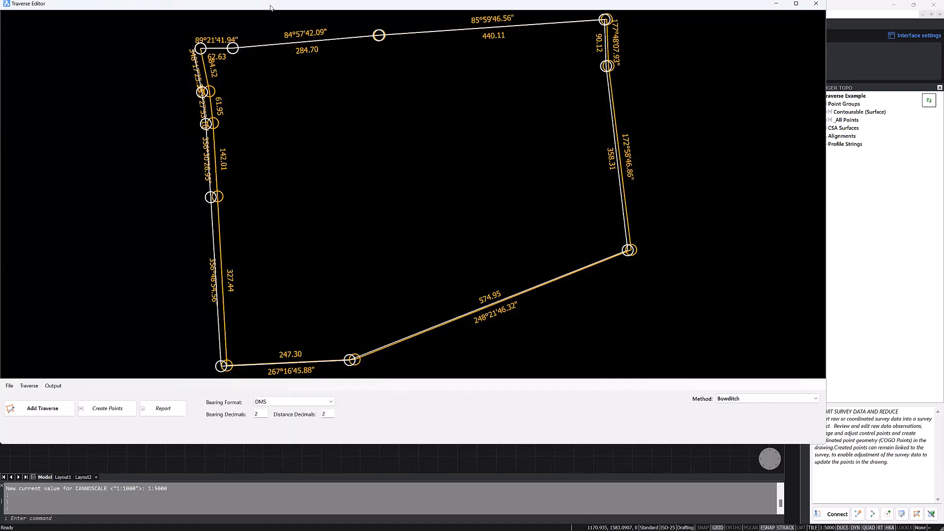
left_click_drag(284, 4, 315, 1)
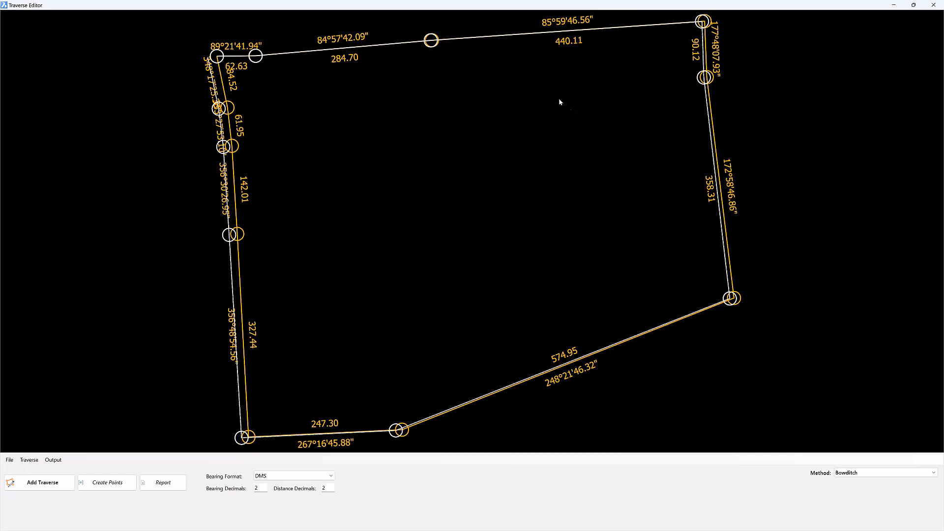
left_click_drag(501, 6, 466, 241)
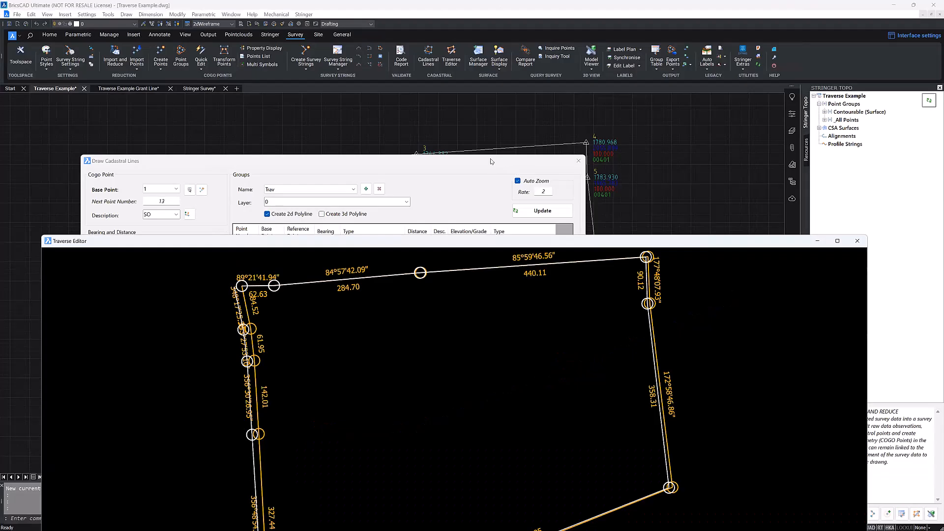
left_click(492, 162)
left_click_drag(490, 158, 383, 280)
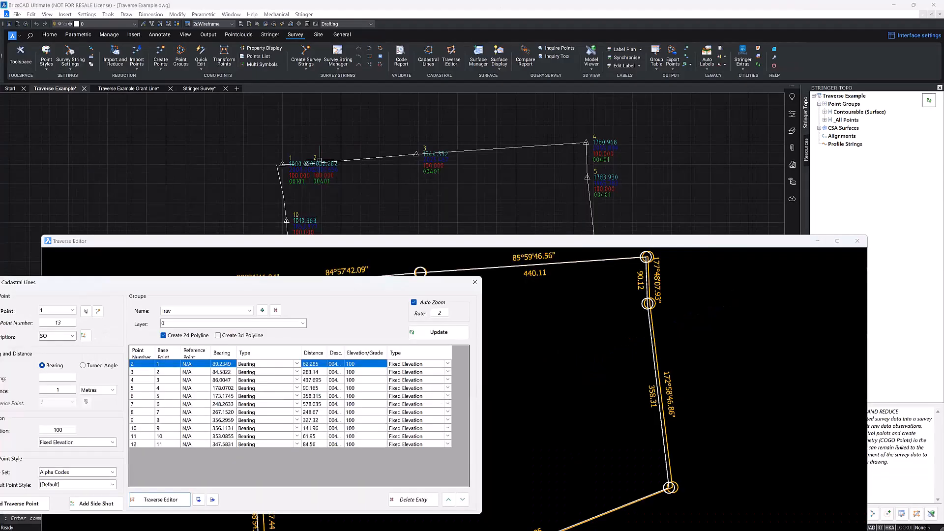
double_click(365, 247)
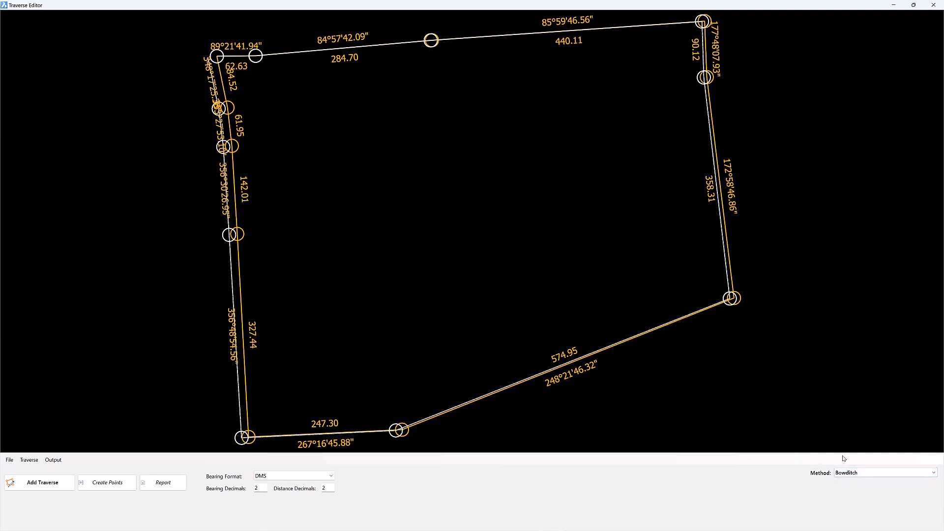
Step: Try the Transit and Crandall adjustment methods on the traverse and return to Bowditch
left_click(913, 473)
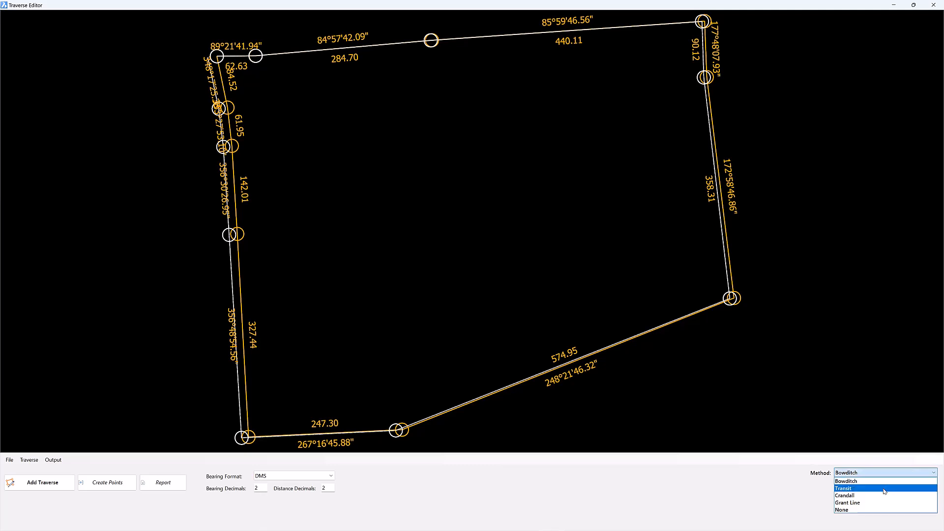
left_click(884, 490)
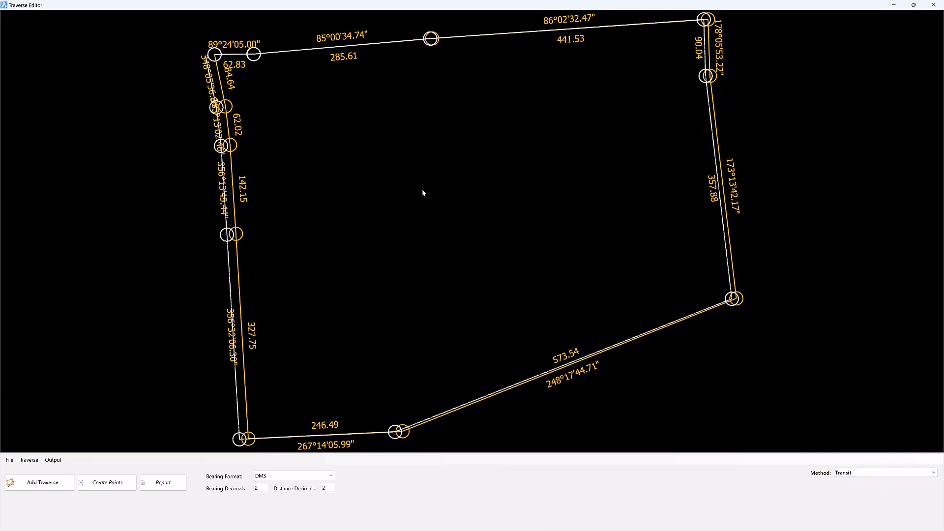
left_click(864, 473)
left_click(847, 498)
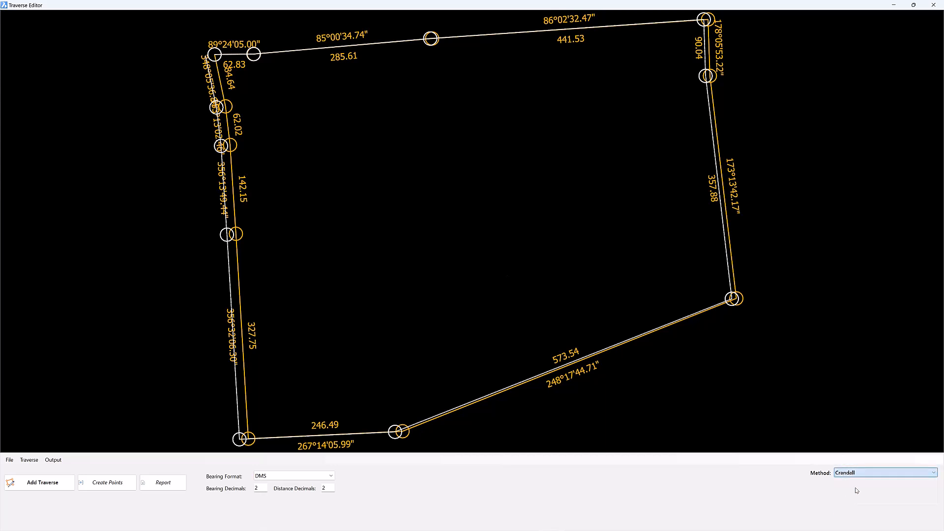
left_click(861, 474)
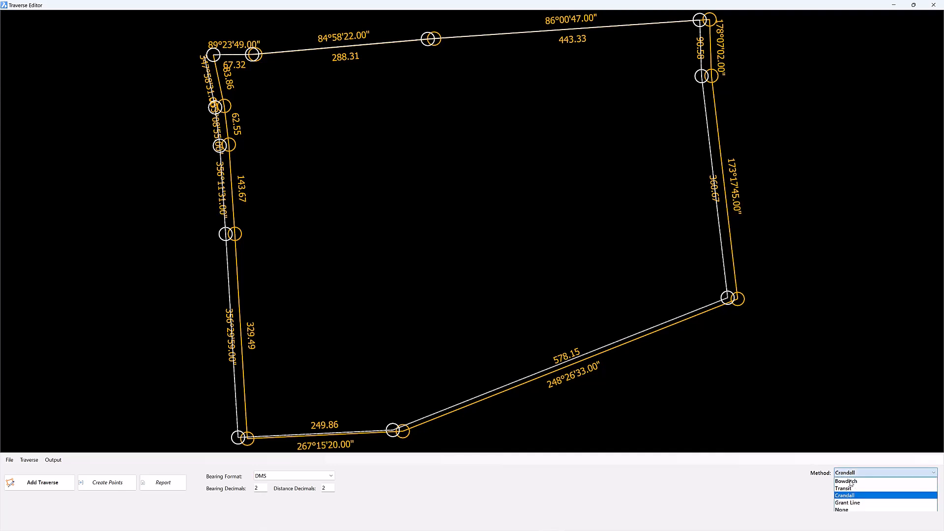
left_click(853, 483)
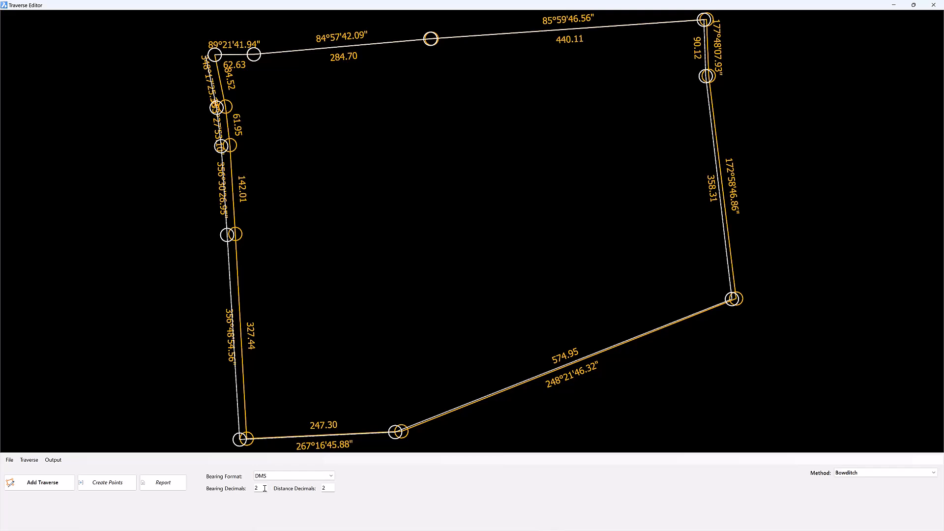
Step: Set the traverse labels to 0 bearing decimals and 4 distance decimals
left_click_drag(260, 488, 255, 489)
type("0")
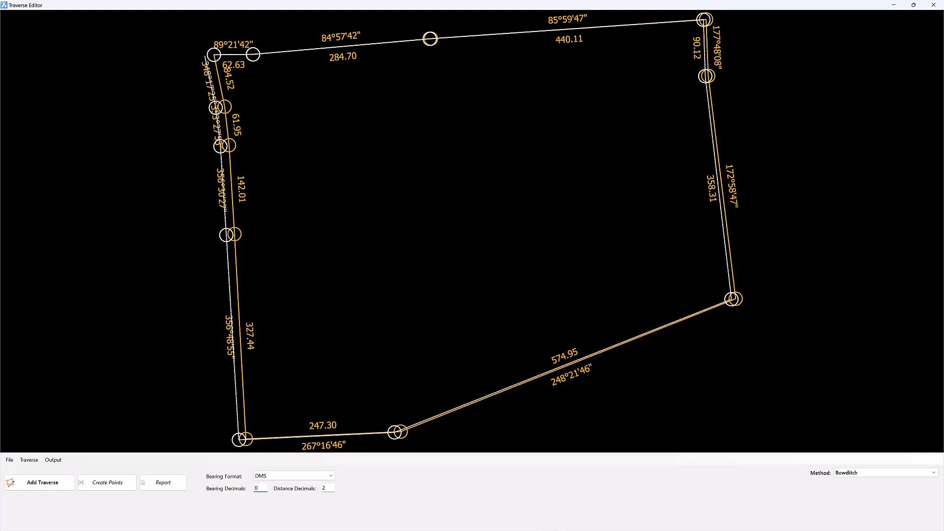
left_click_drag(329, 488, 322, 488)
type("4")
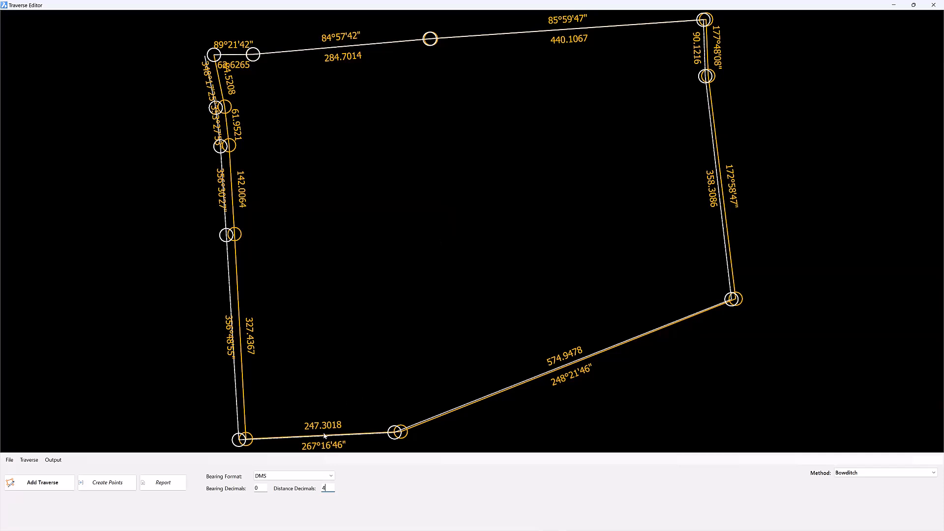
Step: Try the Quadrant bearing format on the traverse labels and return to DMS
left_click(299, 477)
left_click(292, 492)
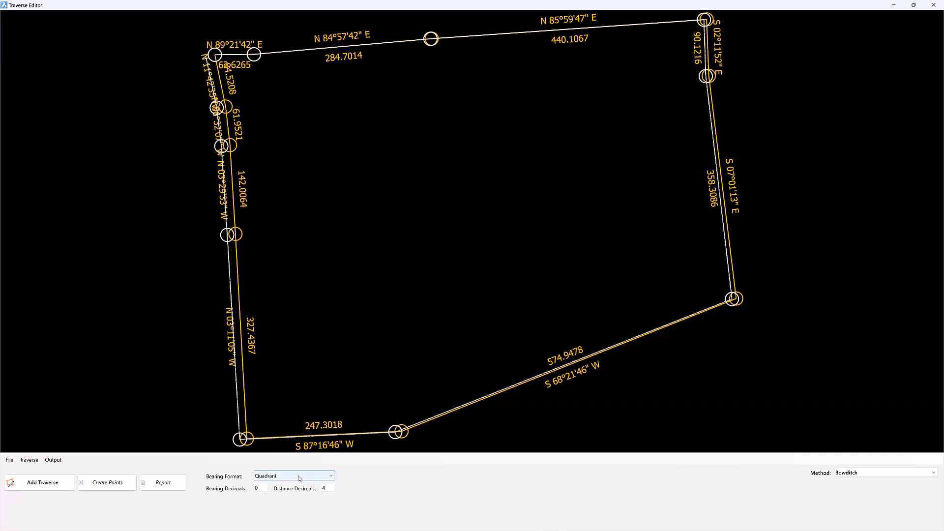
left_click(298, 477)
left_click(290, 485)
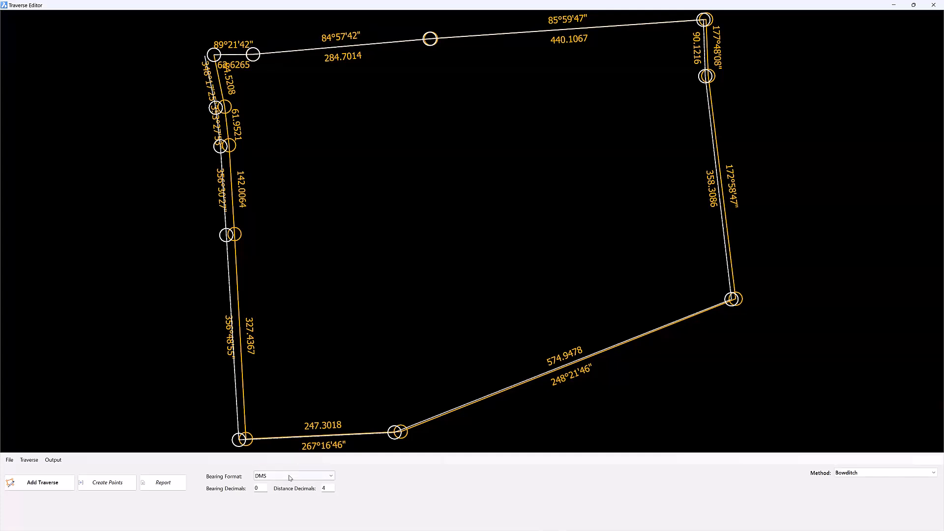
left_click(288, 475)
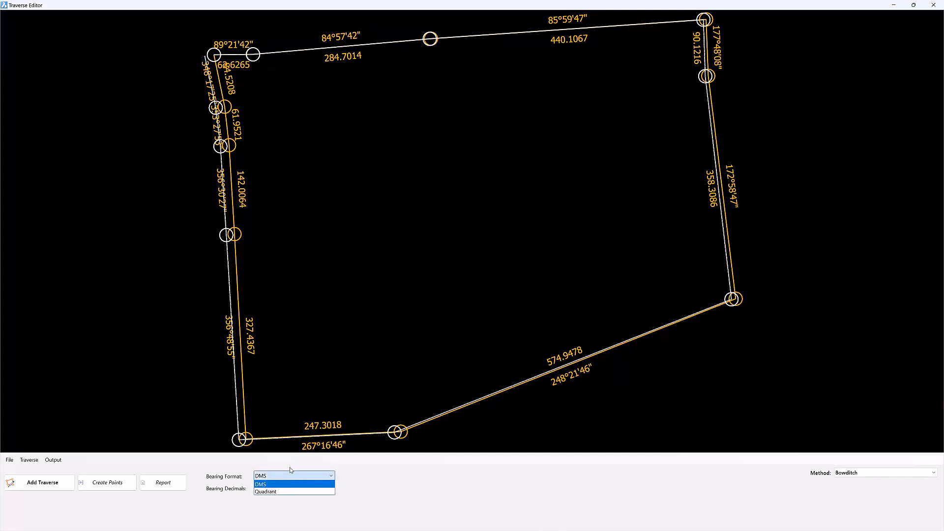
left_click(290, 473)
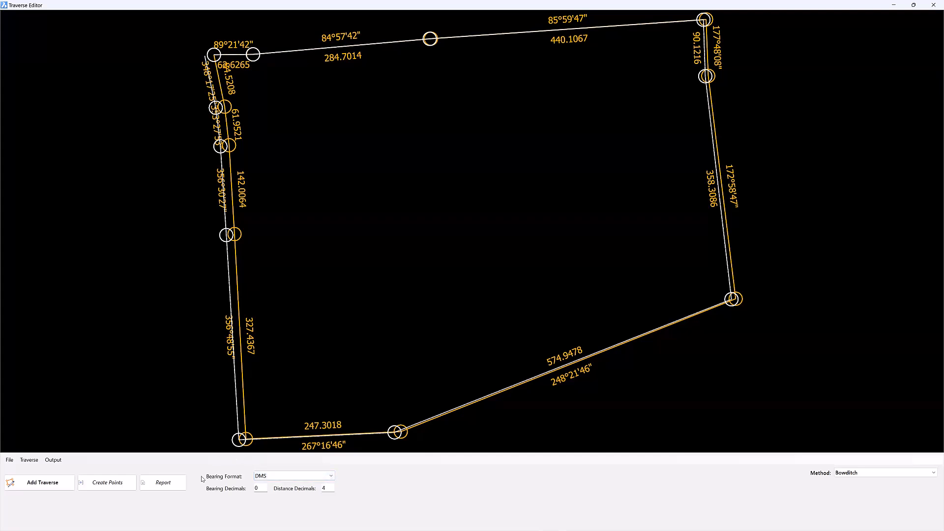
Step: Create points from the adjusted traverse with a numeric point code and the Numeric (Individual Layers) code set
left_click(109, 483)
mouse_move(464, 20)
left_mouse_down()
mouse_move(475, 82)
mouse_move(647, 71)
left_mouse_up()
left_click(477, 282)
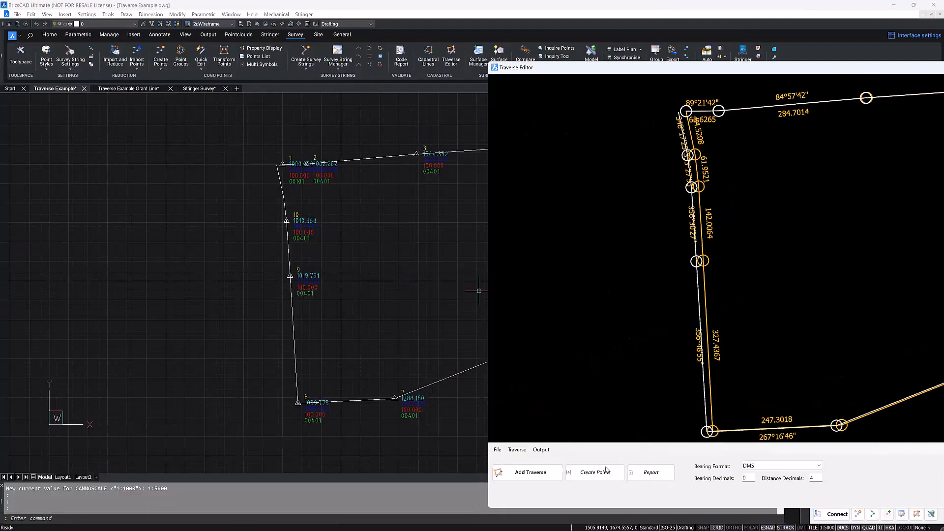
left_click(608, 473)
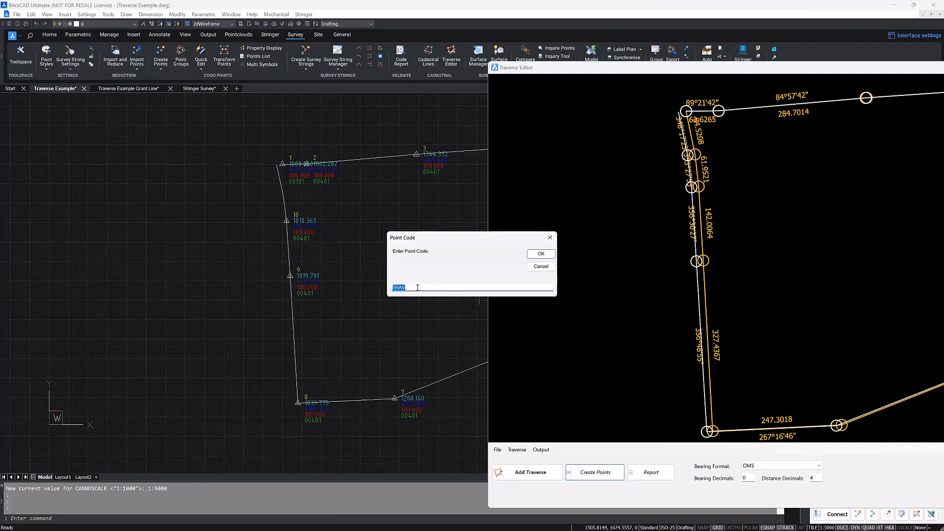
left_click_drag(419, 288, 392, 287)
type("004")
left_click(540, 254)
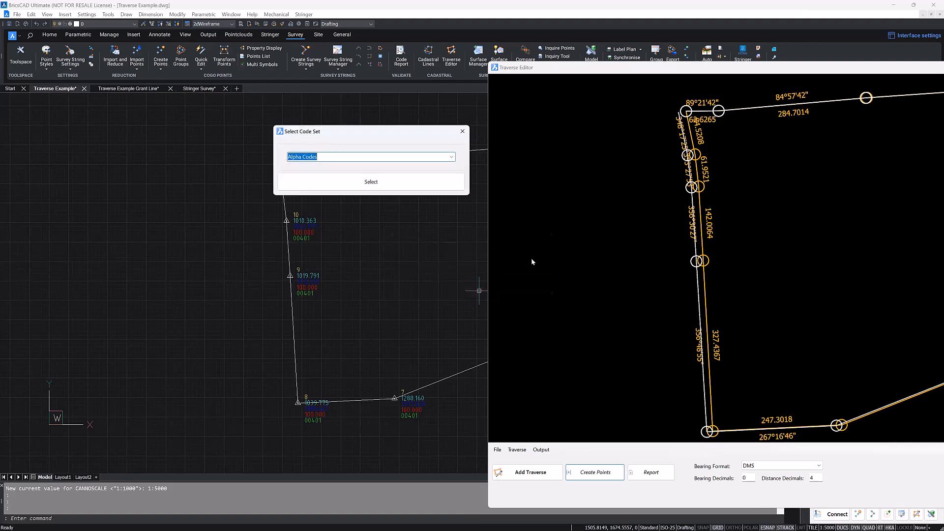
left_click(452, 157)
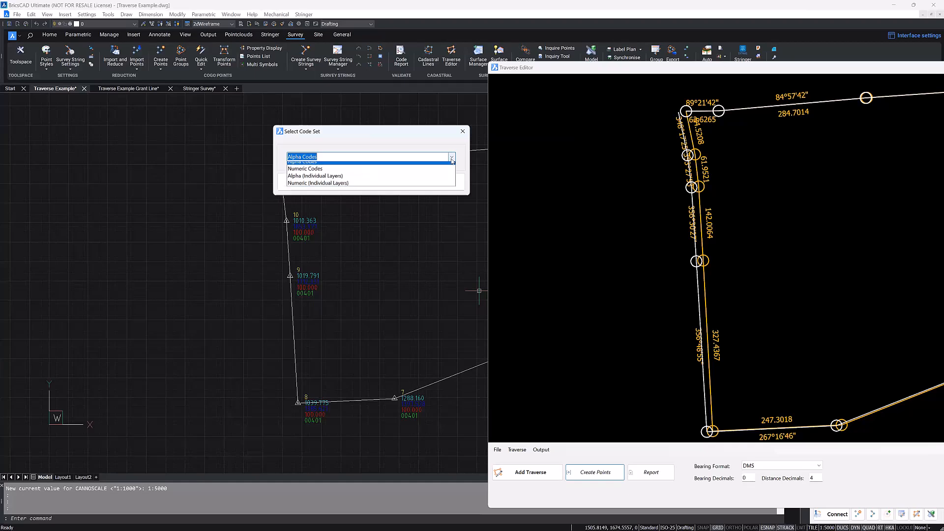
left_click(374, 187)
left_click(376, 183)
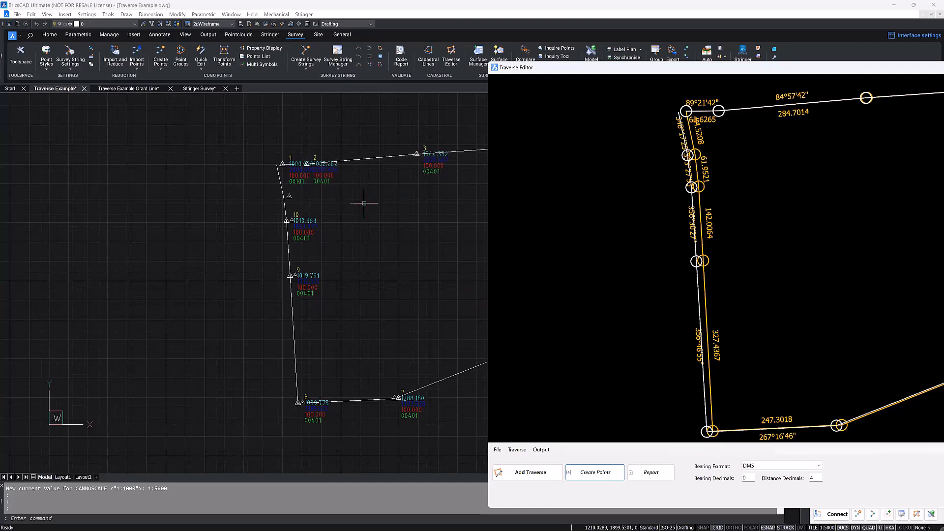
Step: Examine the newly created points beside the original points 1, 2 and 3 along the northern traverse line
scroll(307, 162, "up", 10)
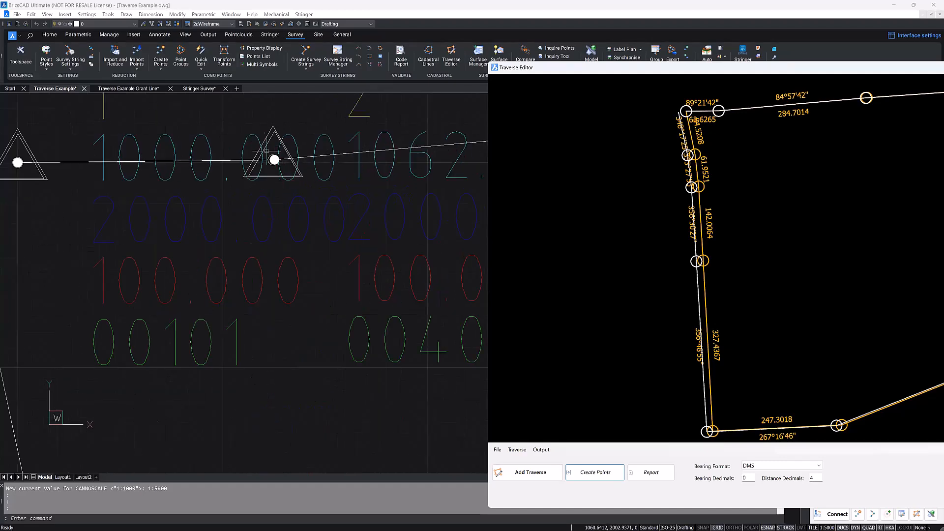
left_click(268, 151)
key("Escape")
scroll(398, 188, "down", 3)
middle_click_drag(479, 208, 276, 221)
scroll(276, 221, "down", 1)
middle_click_drag(479, 196, 173, 211)
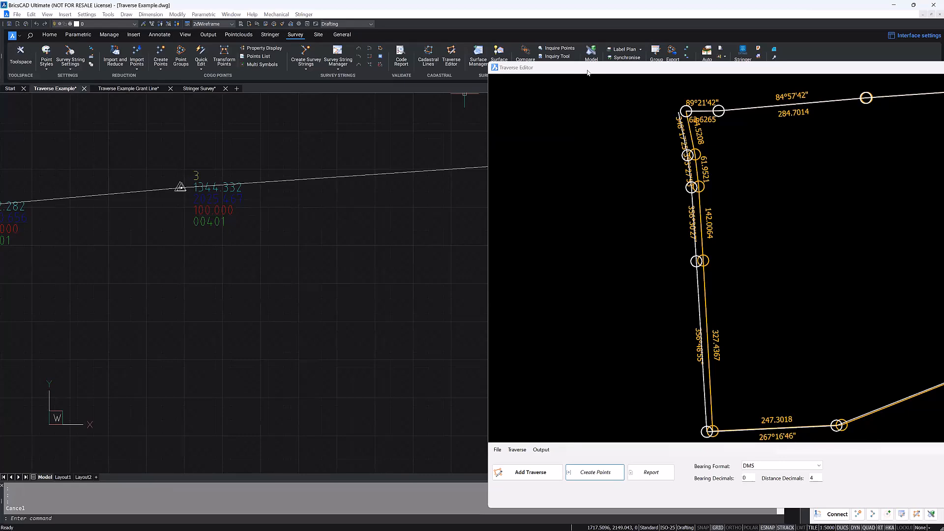
Step: Start outputting the traverse to the drawing, with both the traverse layer and text layer set to 004_Instrument_Station
left_click_drag(587, 72, 305, 6)
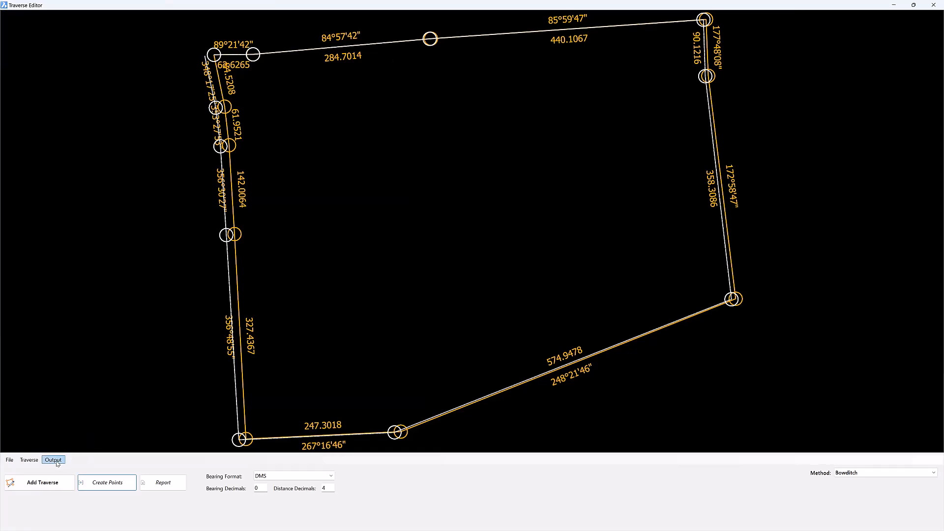
double_click(326, 6)
left_click(525, 434)
left_click(548, 452)
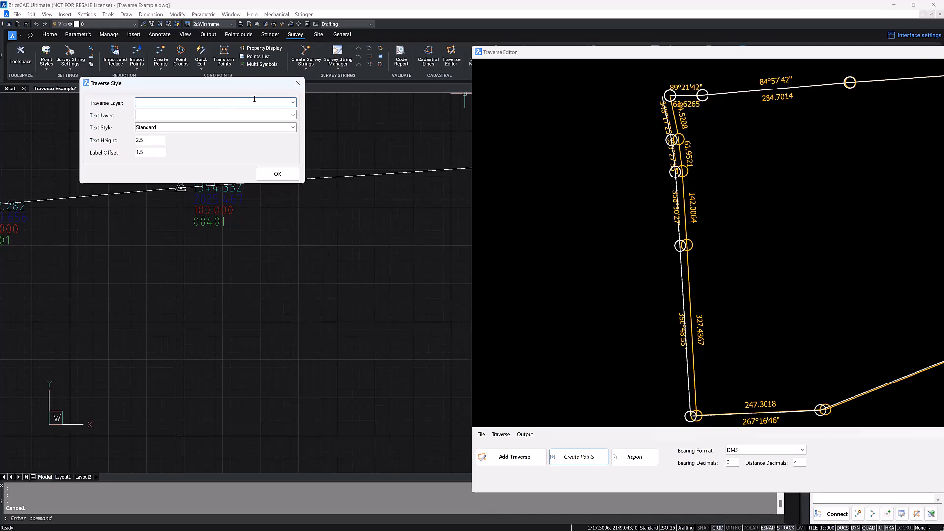
left_click(292, 103)
left_click(187, 140)
left_click(186, 117)
left_click(293, 114)
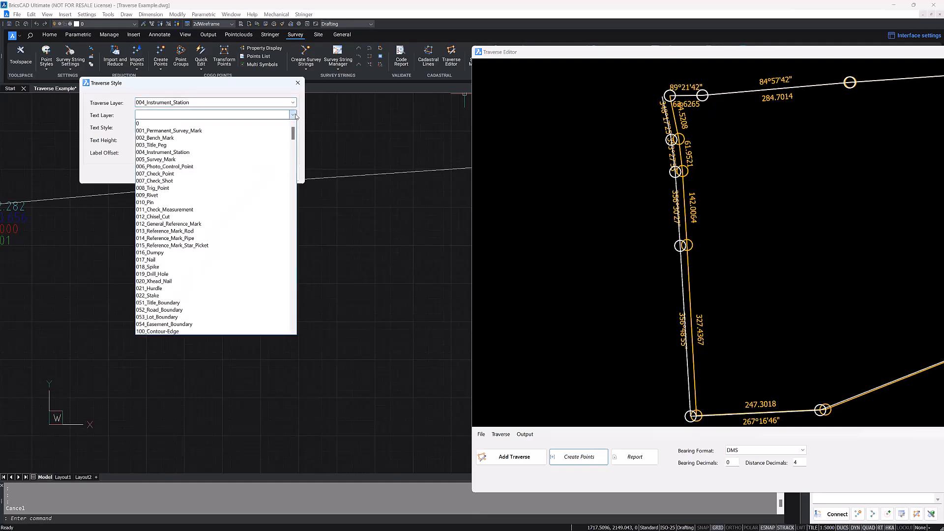
left_click(239, 155)
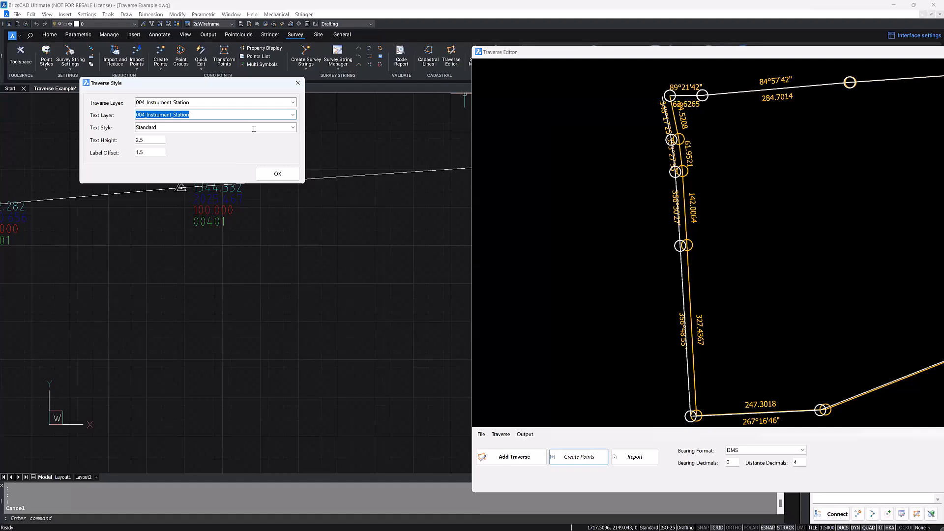
Step: Set the traverse text style to ISOCP and draw the adjusted traverse with its bearing and distance labels
left_click(291, 129)
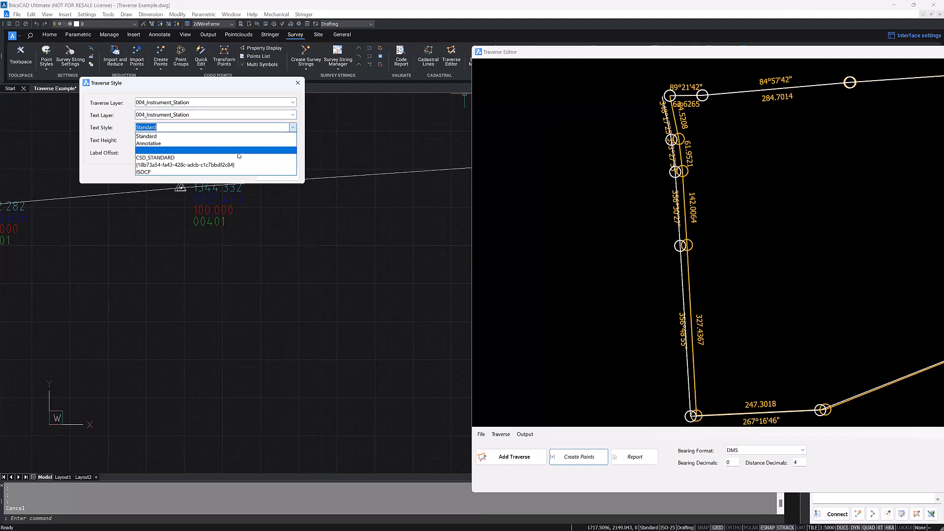
left_click(214, 173)
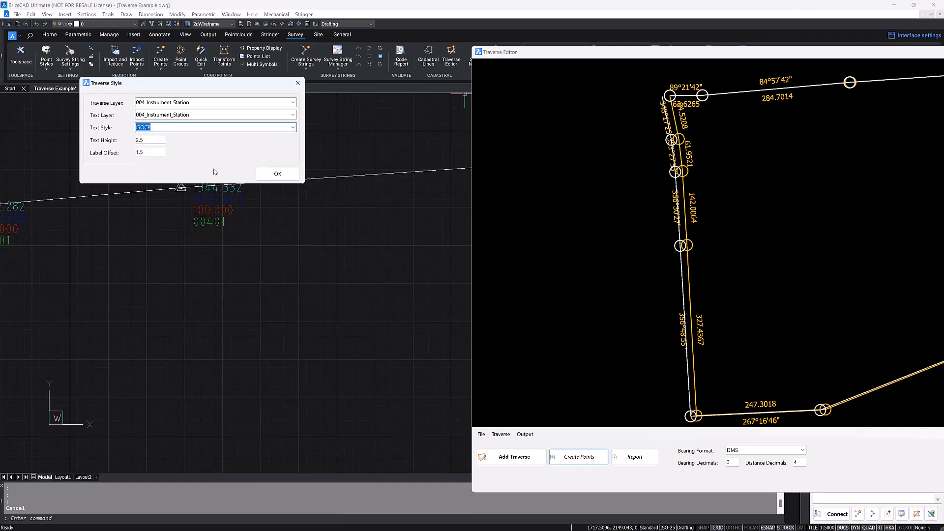
double_click(143, 139)
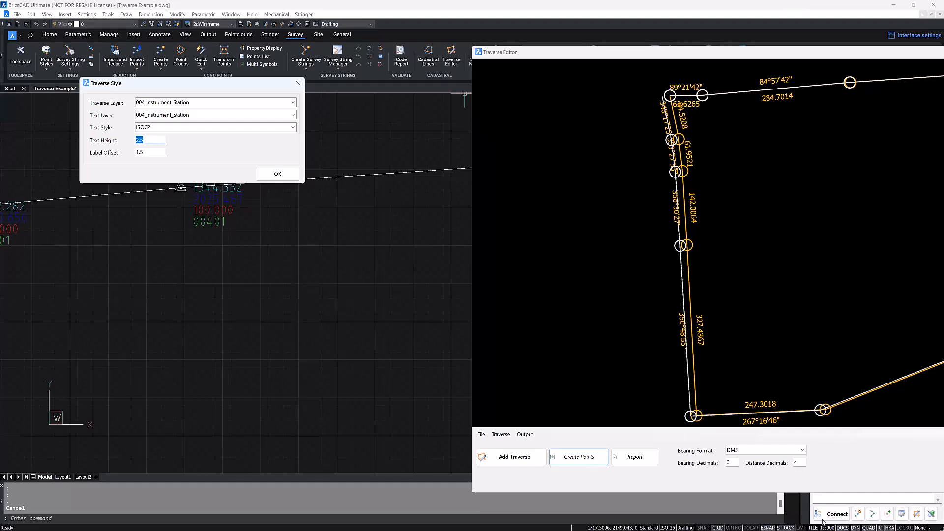
left_click(147, 141)
double_click(142, 152)
left_click(278, 173)
Step: Examine the drawn traverse line and its labels beside the original polyline on the northern leg
scroll(344, 207, "up", 5)
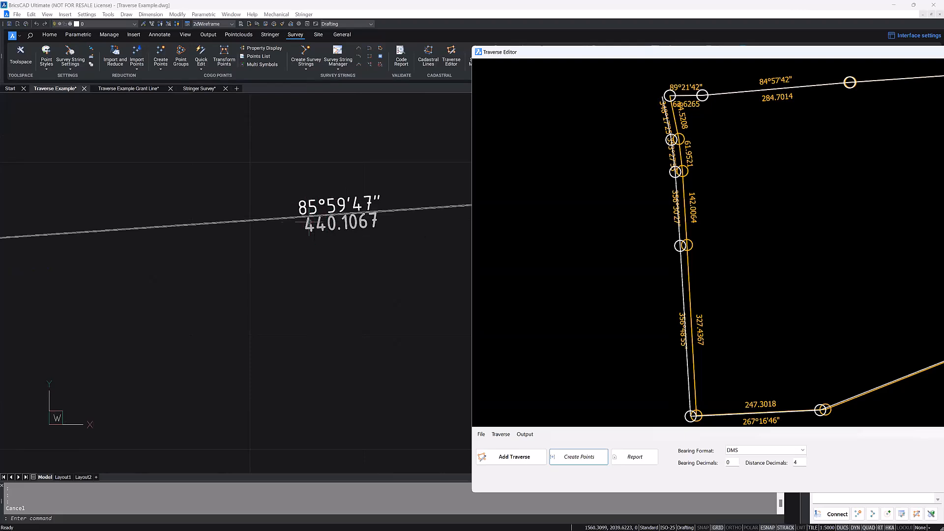
mouse_move(262, 218)
scroll(262, 217, "up", 4)
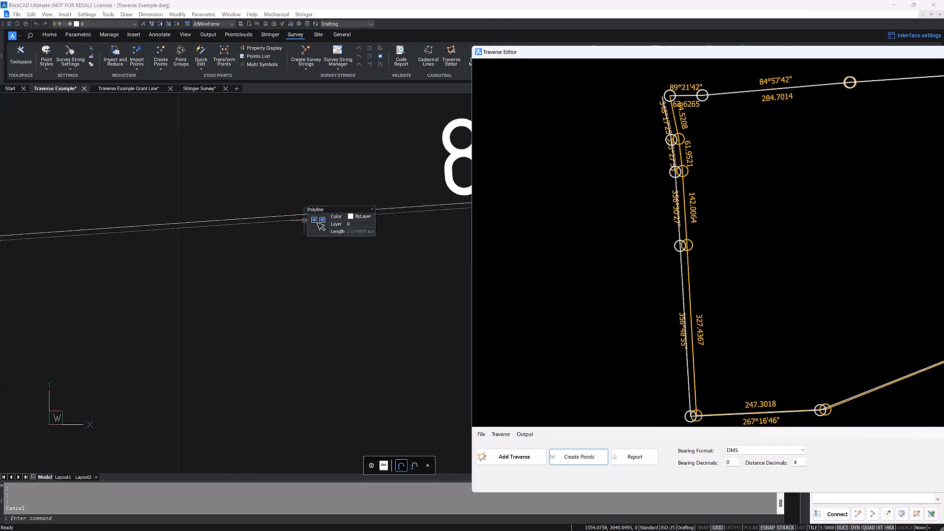
Step: Generate the Excel report of the adjusted traverse and save it as TraverseReport.xlsx in the Webinar - V25 Whats New folder
left_click_drag(611, 57, 364, 2)
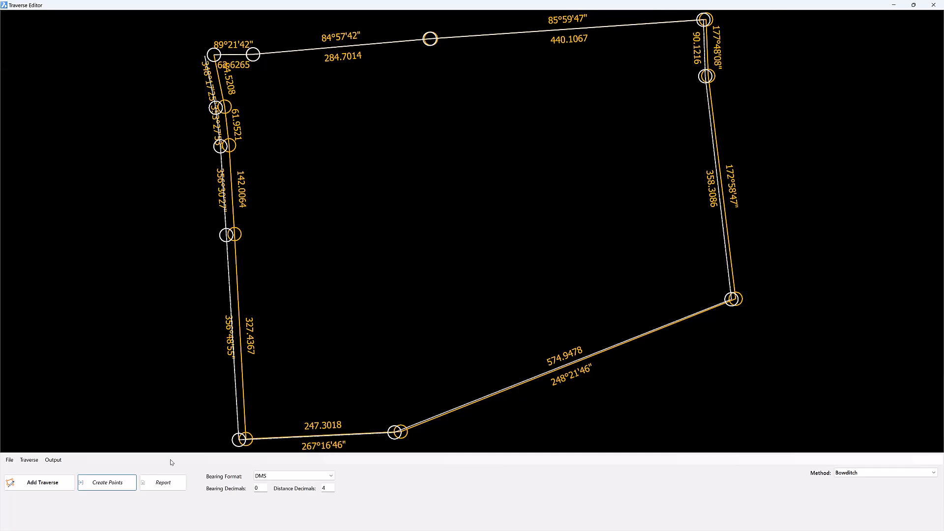
left_click(159, 488)
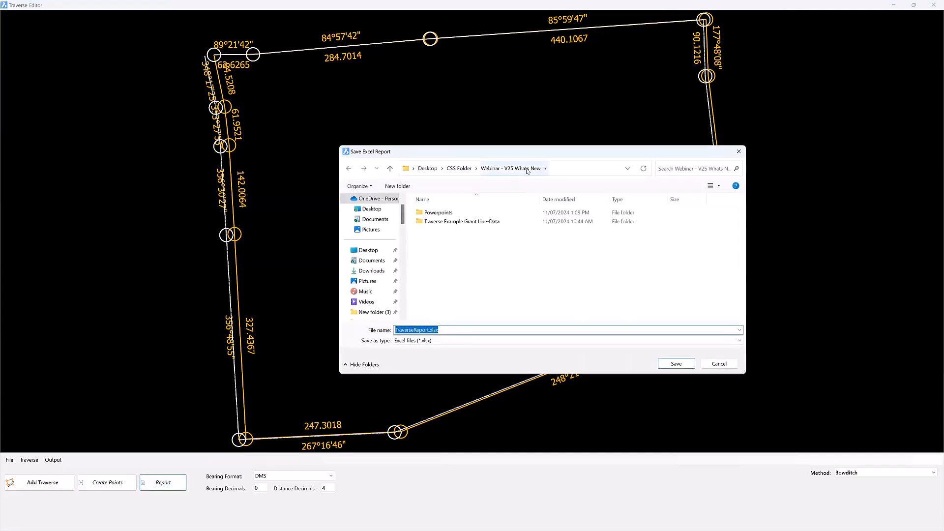
left_click(675, 363)
left_click(514, 288)
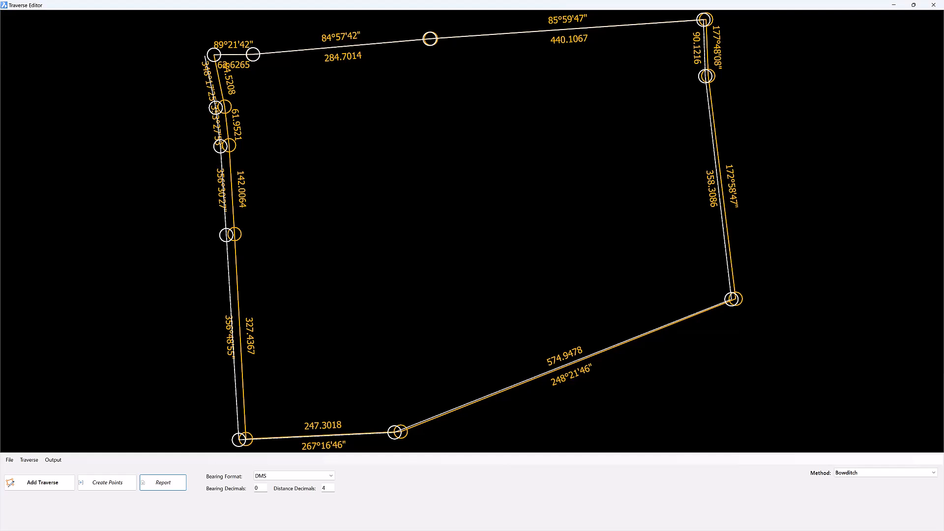
Step: Open TraverseReport.xlsx in Excel, widen the columns to read the original and adjusted traverse data, and close the report
key("alt+Tab")
left_click(490, 170)
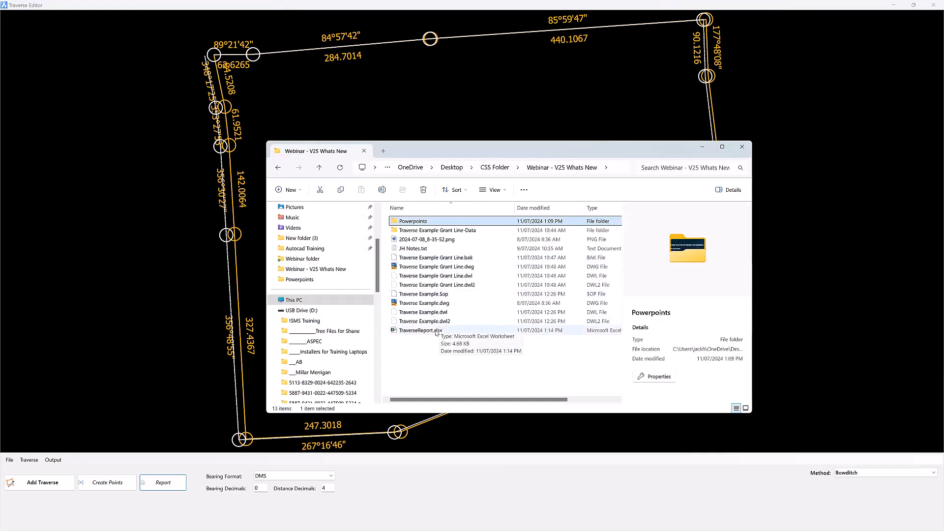
left_click(434, 331)
double_click(434, 332)
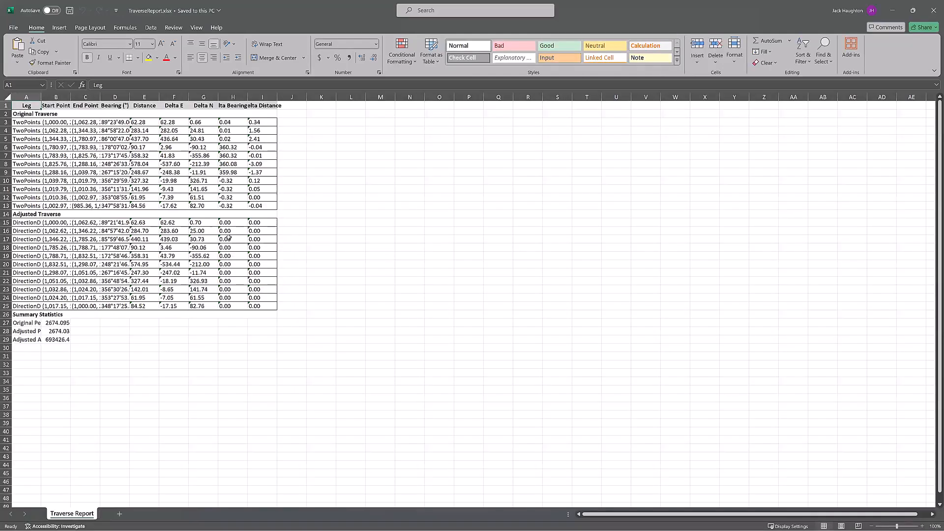
left_click_drag(41, 97, 285, 97)
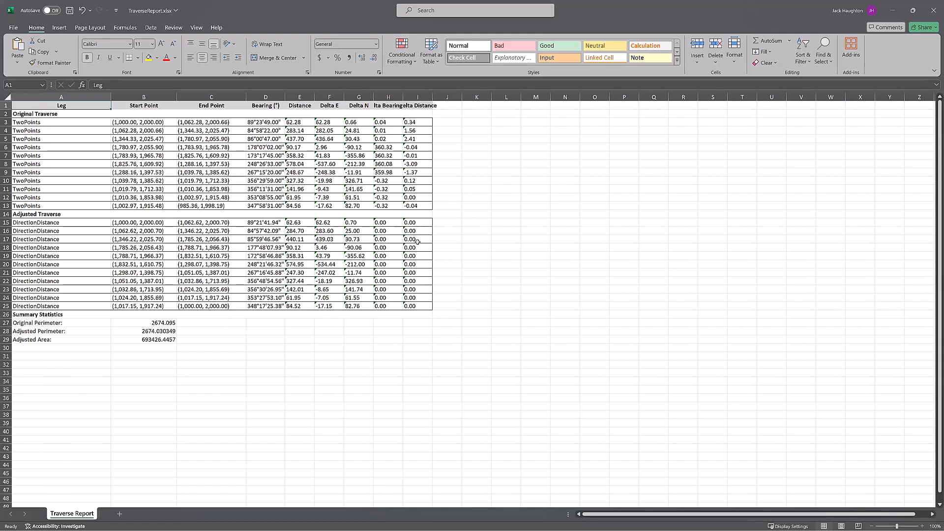
left_click(934, 6)
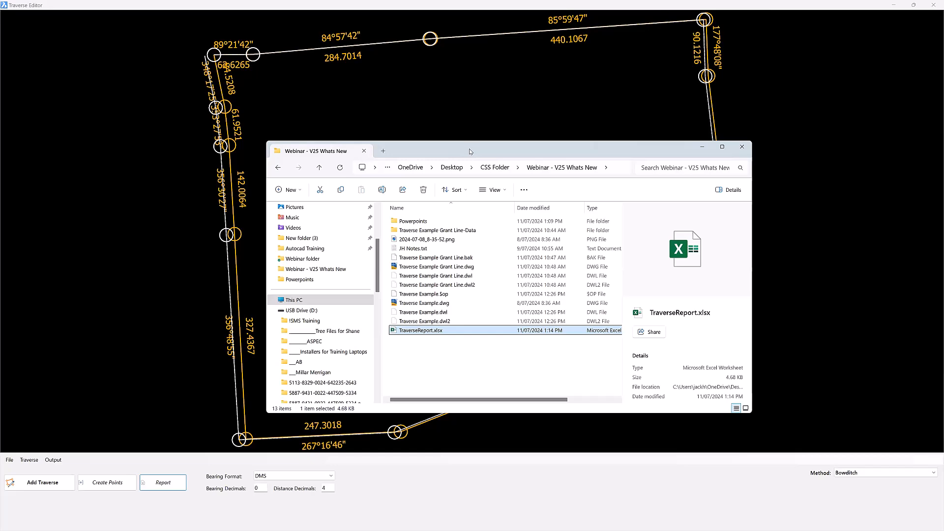
left_click(211, 182)
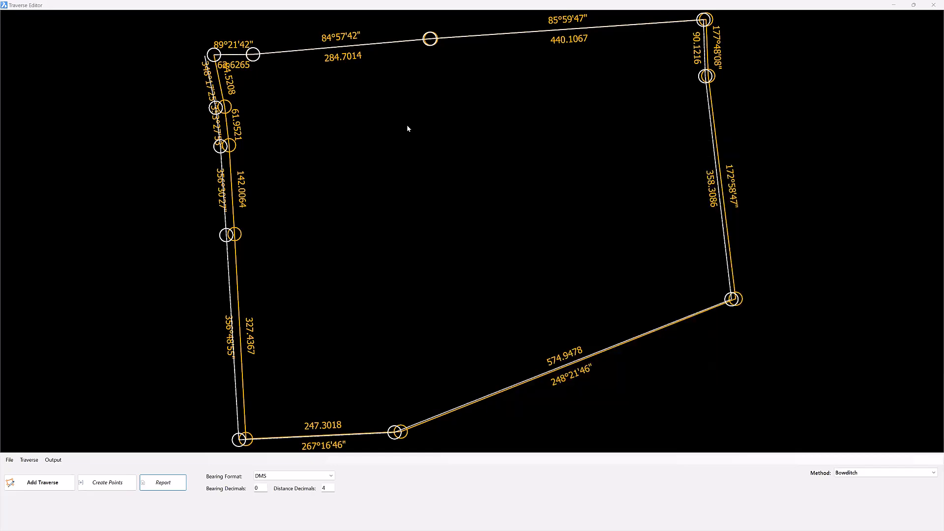
Step: Close the Traverse Editor and switch to the Traverse Example Grant Line drawing
left_click(934, 5)
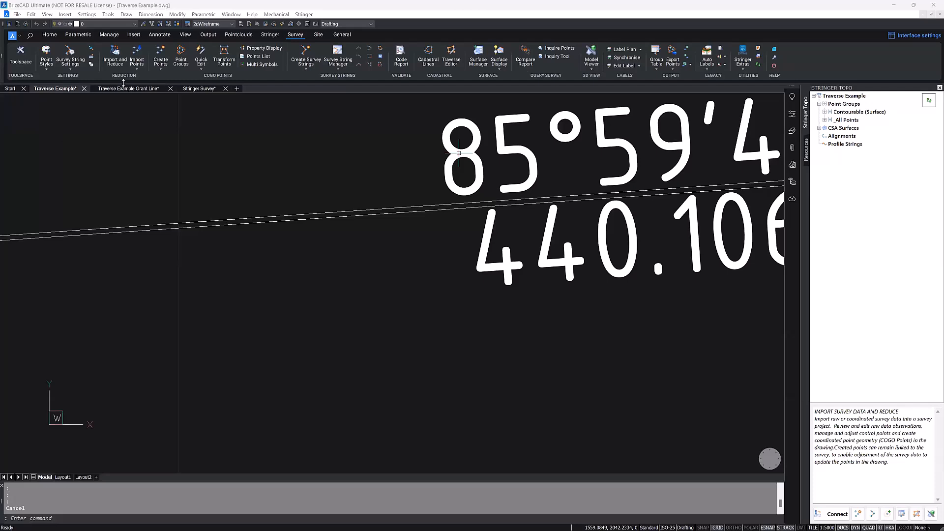
left_click(125, 88)
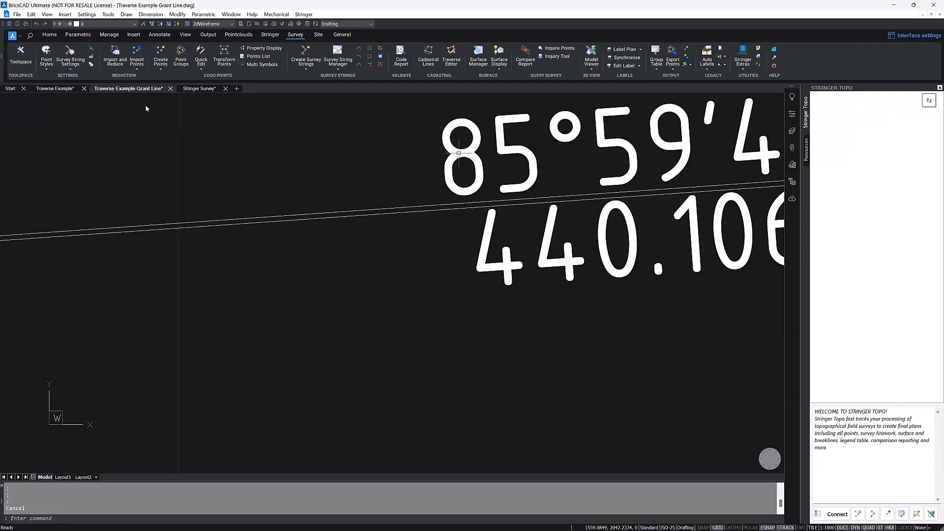
mouse_move(527, 299)
middle_mouse_down()
mouse_move(466, 295)
mouse_move(456, 280)
middle_mouse_up()
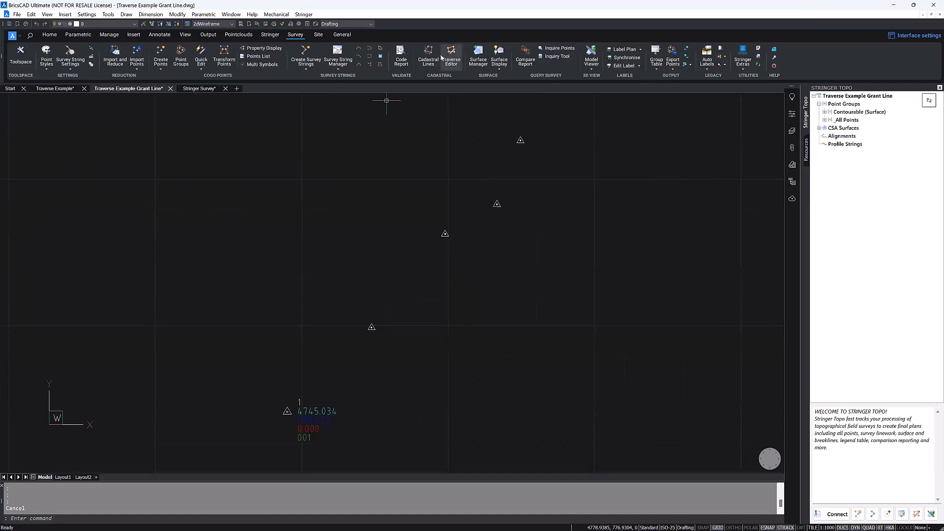
key("ctrl")
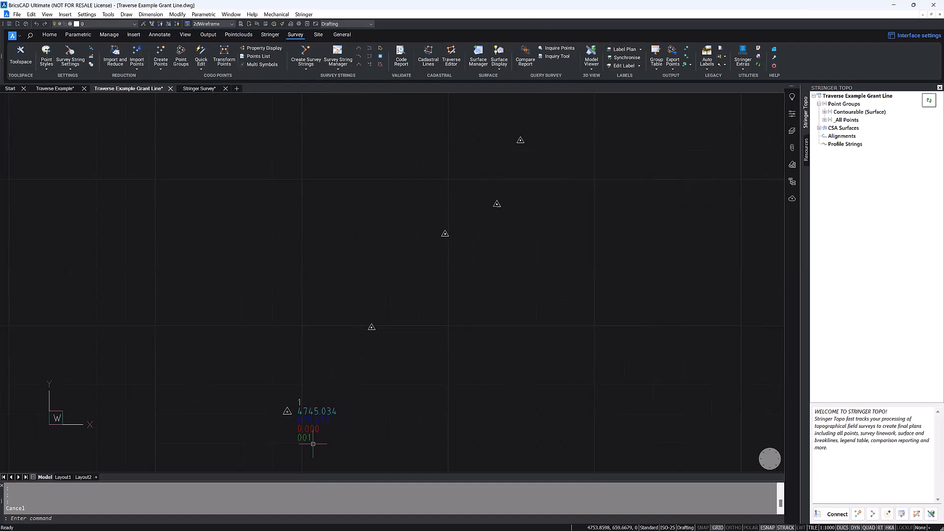
Step: Add a traverse in the Traverse Editor through the five survey points, from point 1 to the north-easternmost station
left_click(453, 64)
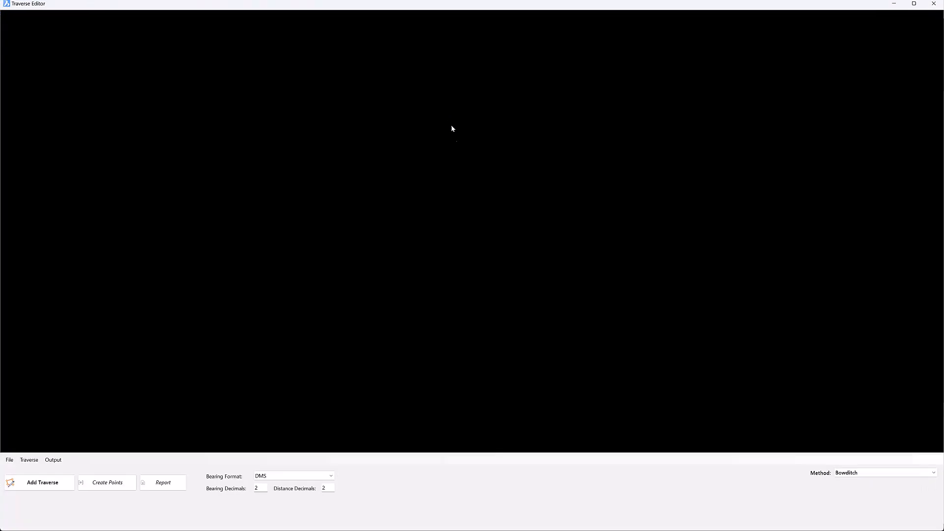
double_click(337, 15)
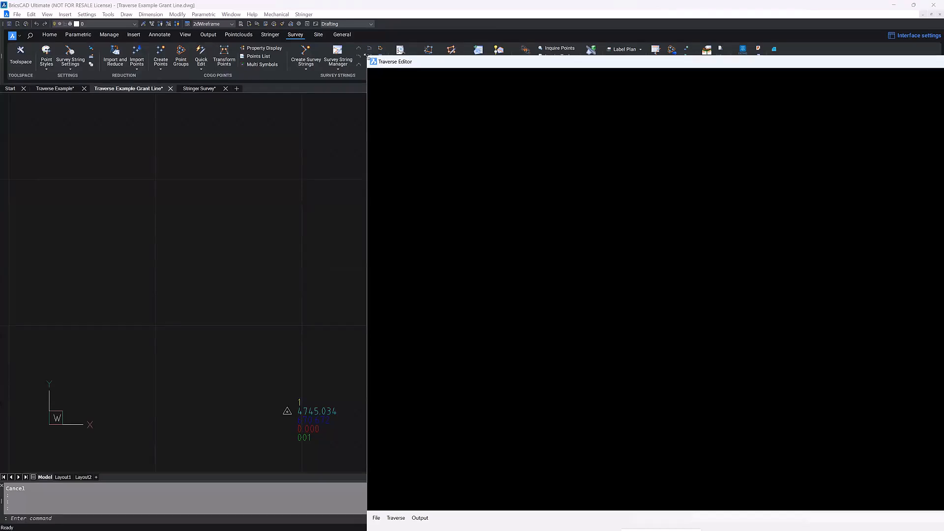
left_click_drag(504, 62, 622, 153)
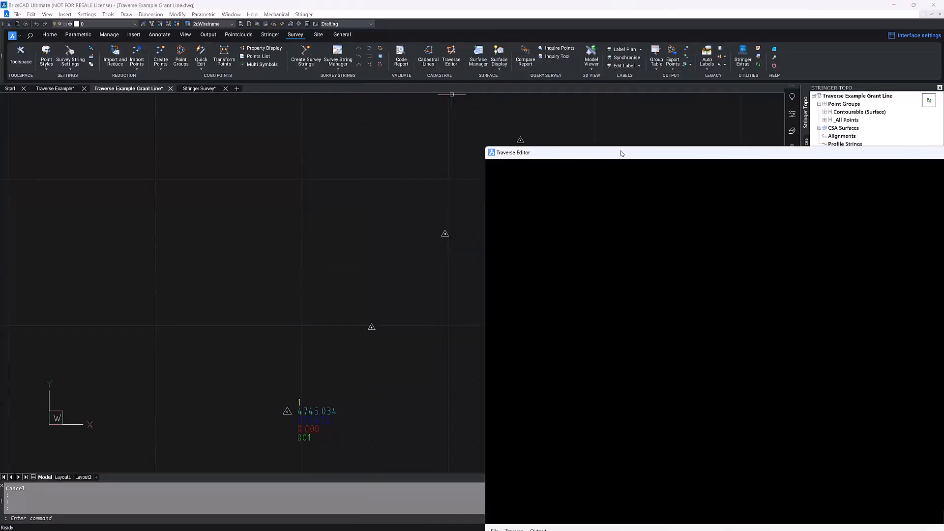
left_click(469, 469)
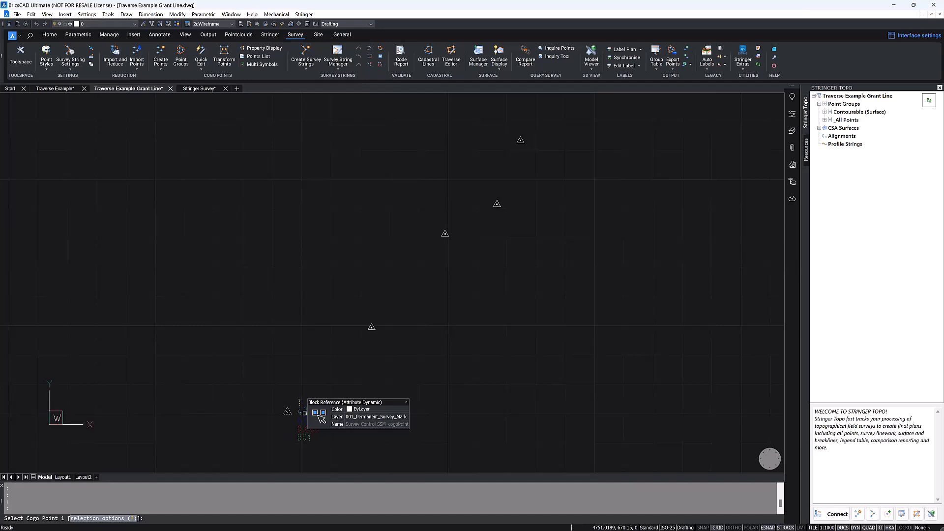
left_click(304, 412)
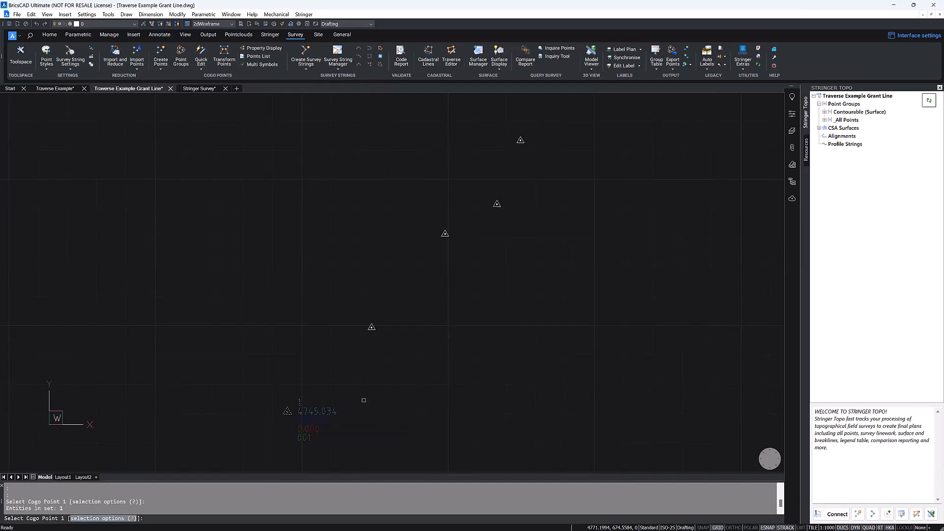
left_click(371, 327)
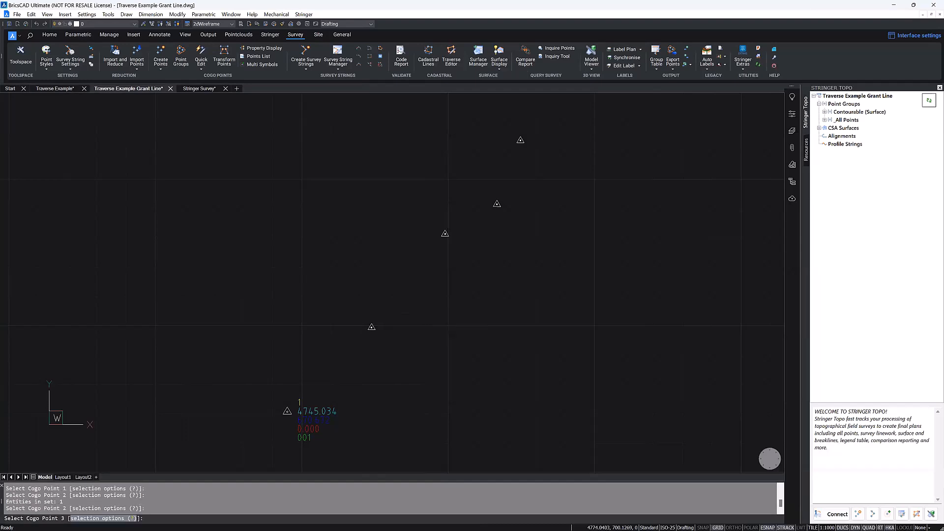
left_click(445, 233)
left_click(497, 204)
left_click(521, 140)
key("Return")
Step: Set the adjustment method to Grant Line and pick the centre of the north-easternmost instrument station as the end point
left_click_drag(659, 67, 418, 2)
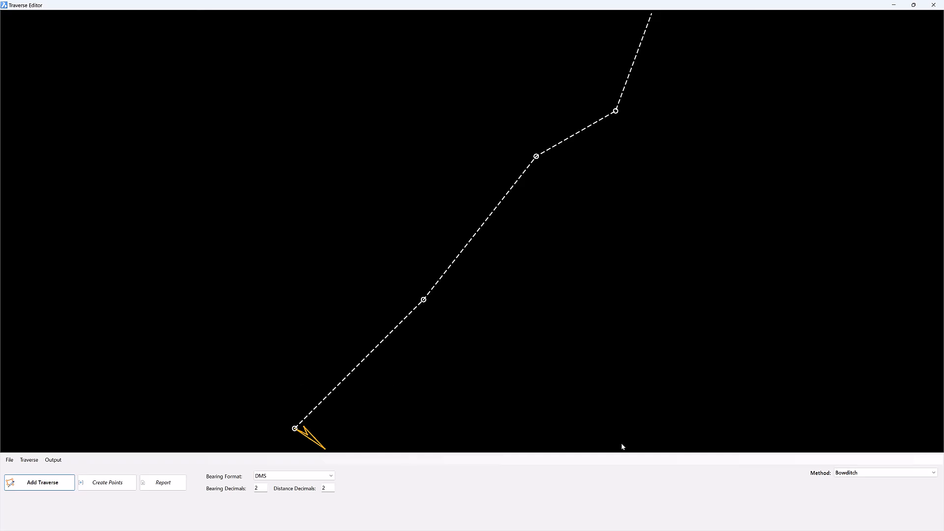
left_click(914, 473)
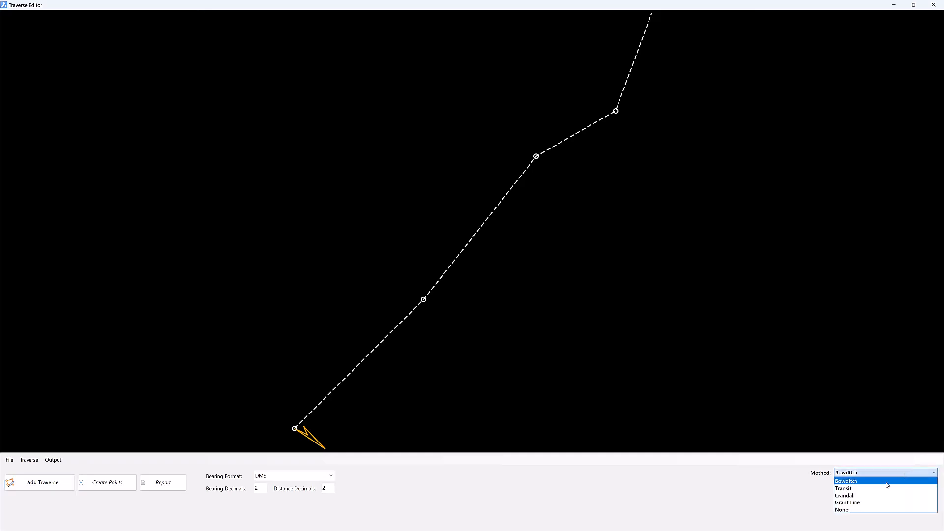
left_click(859, 502)
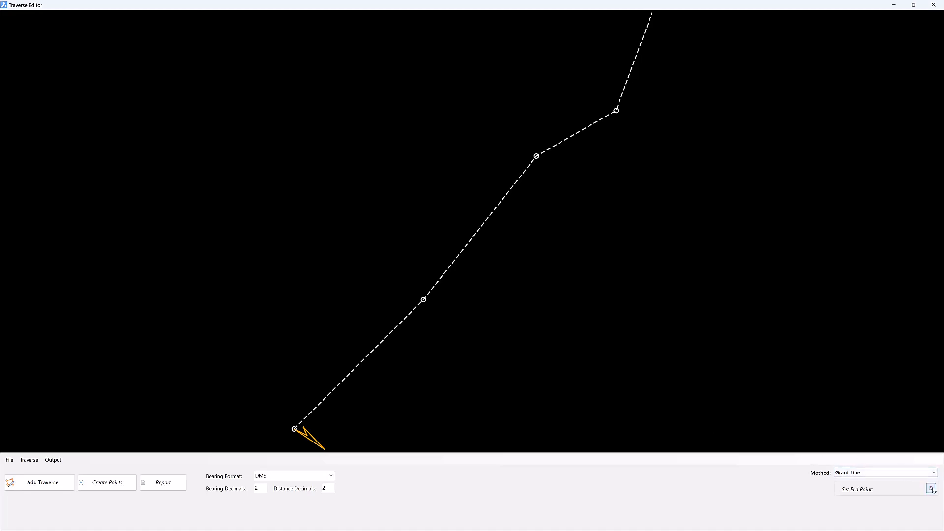
left_click(885, 473)
left_click(883, 486)
left_click(881, 473)
left_click(880, 509)
left_click(864, 490)
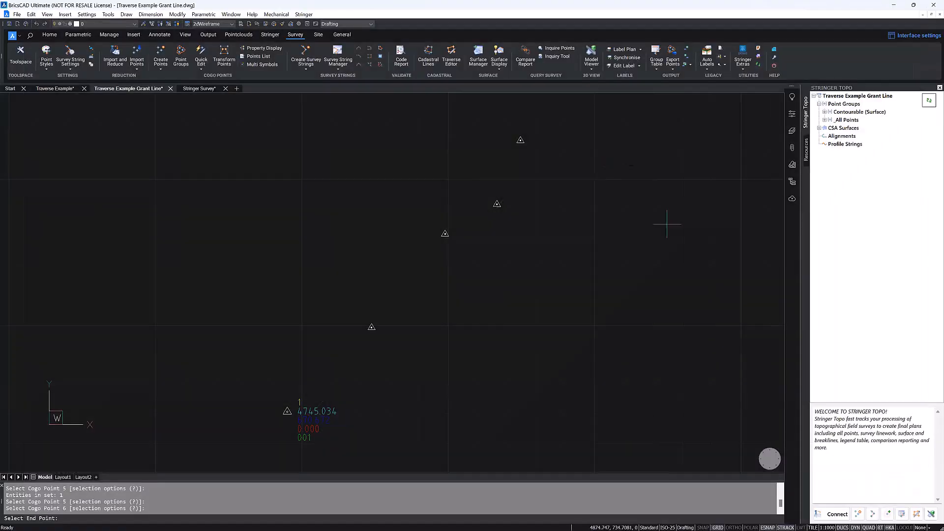
scroll(520, 143, "up", 8)
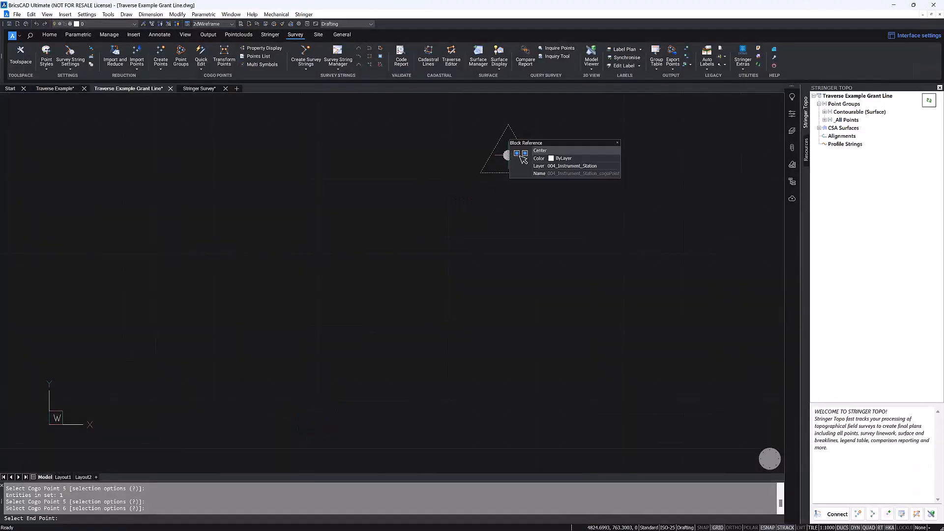
left_click(508, 157)
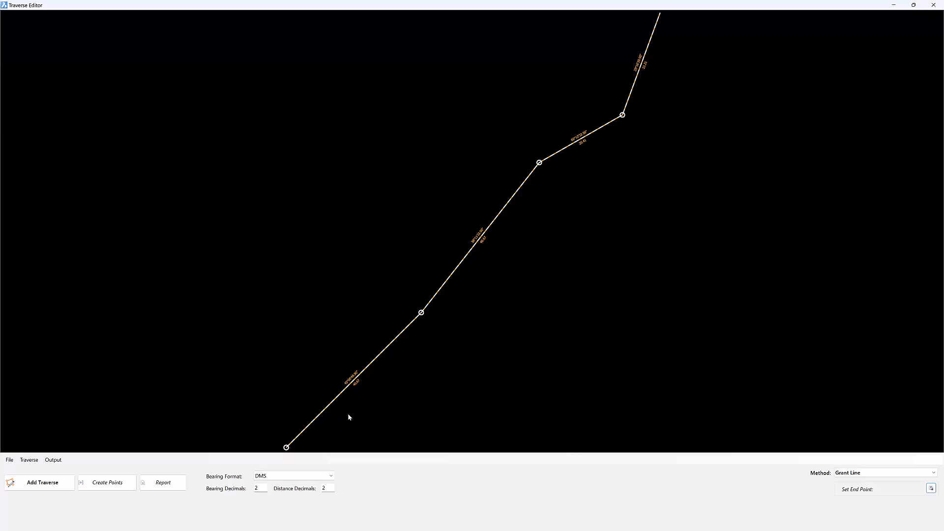
Step: Examine the Grant Line traverse legs and their bearing and distance labels in the Traverse Editor preview
scroll(343, 396, "up", 4)
middle_click_drag(365, 359, 424, 257)
scroll(424, 256, "down", 1)
middle_click_drag(520, 204, 357, 383)
middle_click_drag(537, 181, 428, 348)
middle_click_drag(566, 135, 504, 218)
middle_click_drag(593, 127, 519, 208)
scroll(519, 208, "down", 1)
scroll(584, 151, "down", 1)
middle_click_drag(600, 136, 528, 237)
scroll(478, 300, "down", 2)
middle_click_drag(452, 305, 480, 207)
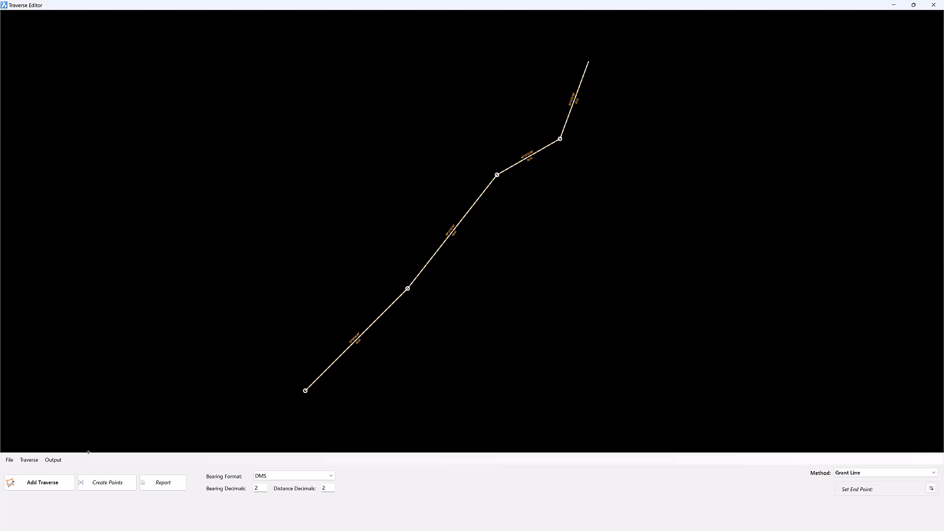
Step: Create points from the adjusted Grant Line traverse with a numeric point code and the Numeric (Individual Layers) code set
double_click(234, 6)
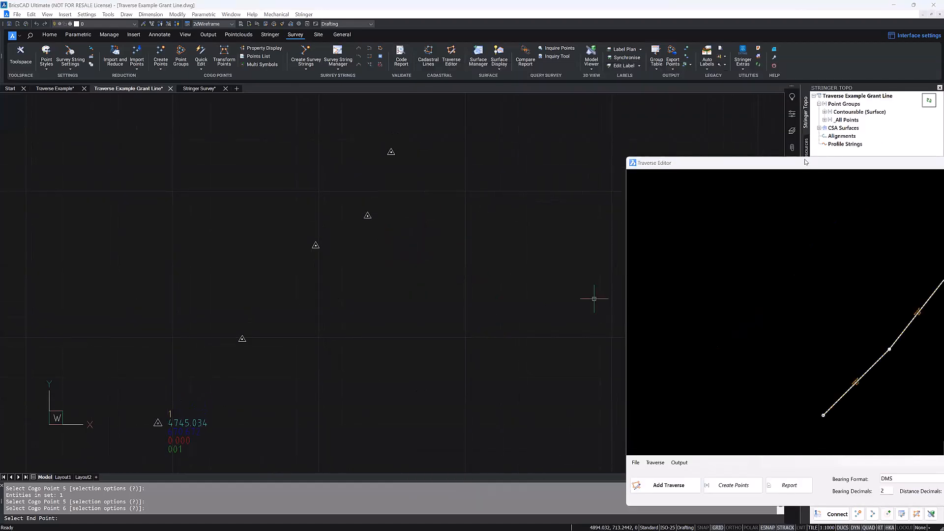
left_click(694, 427)
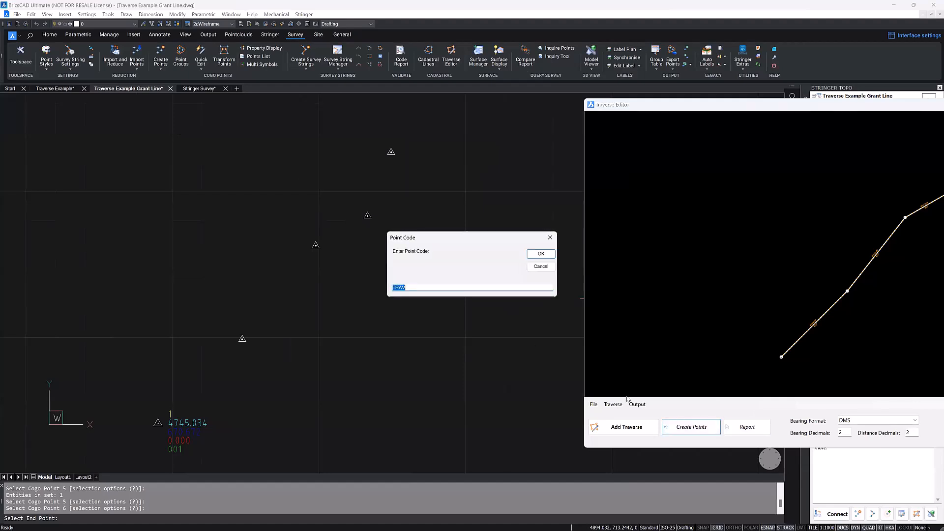
type("0")
left_click(536, 256)
left_click(453, 158)
left_click(416, 187)
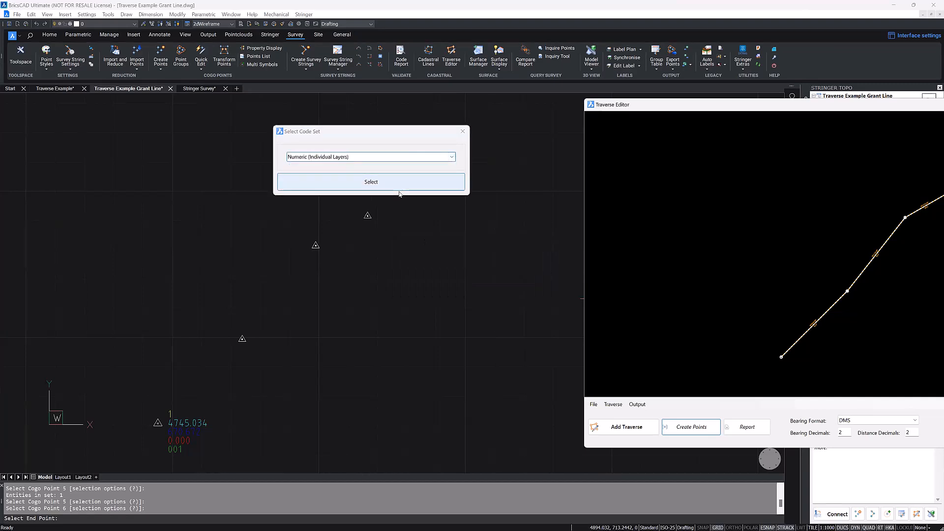
left_click(402, 187)
scroll(153, 426, "up", 3)
scroll(153, 426, "up", 5)
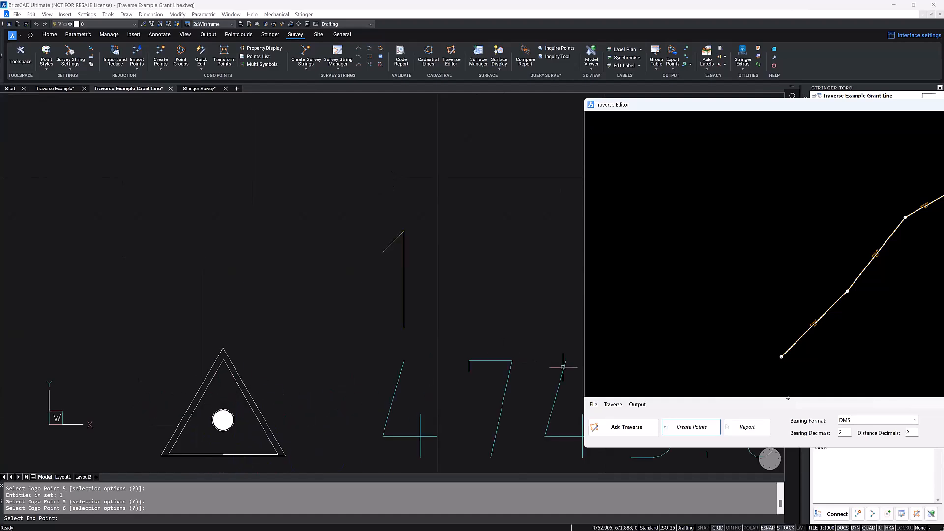
Step: Draw the Grant Line traverse with its labels, setting both the traverse layer and text layer to 004_Instrument_Station
left_click(637, 405)
left_click(655, 421)
left_click(291, 102)
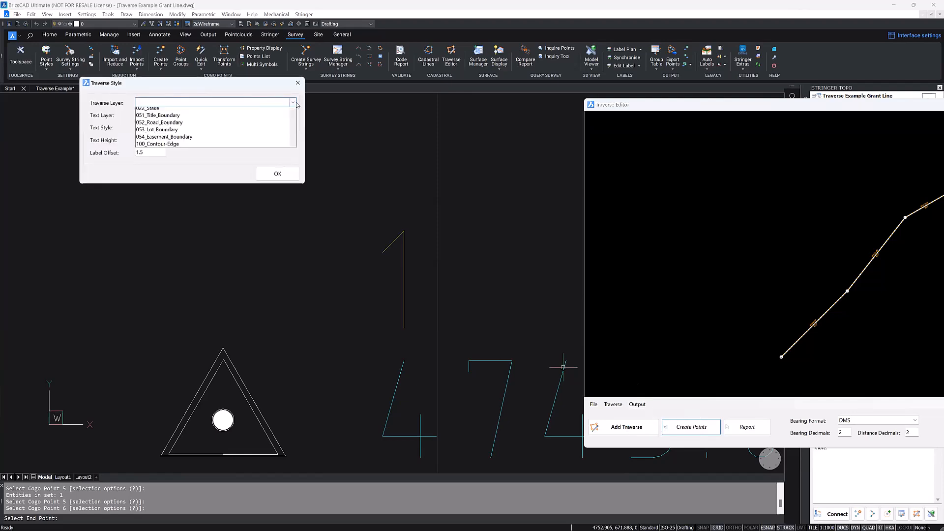
left_click(219, 137)
left_click(292, 116)
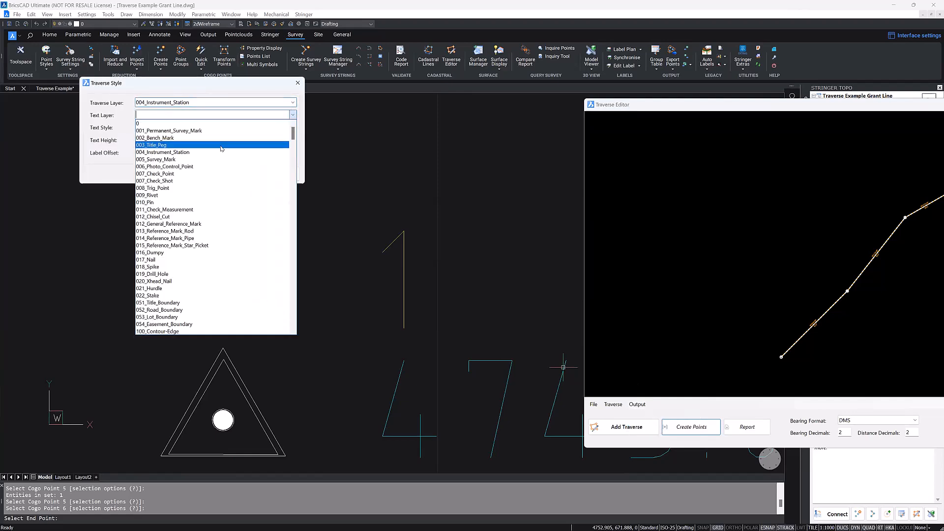
left_click(193, 156)
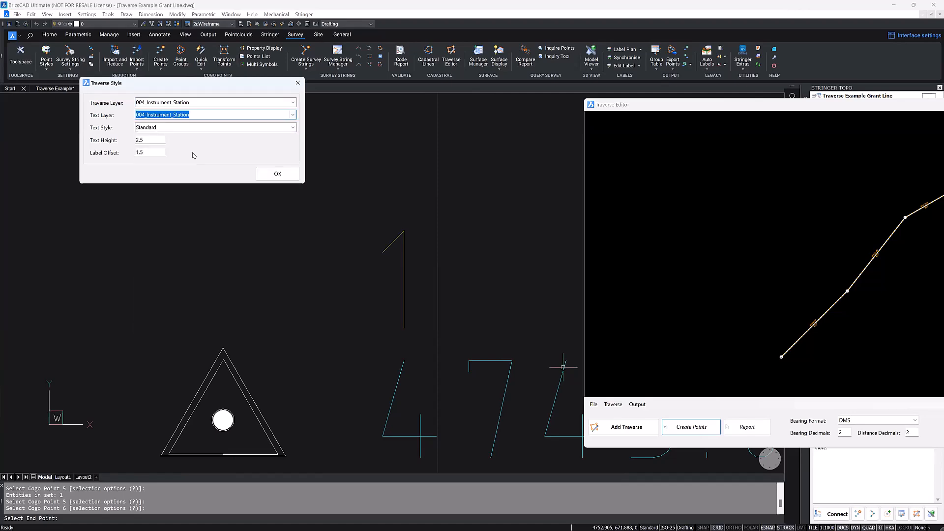
left_click(273, 175)
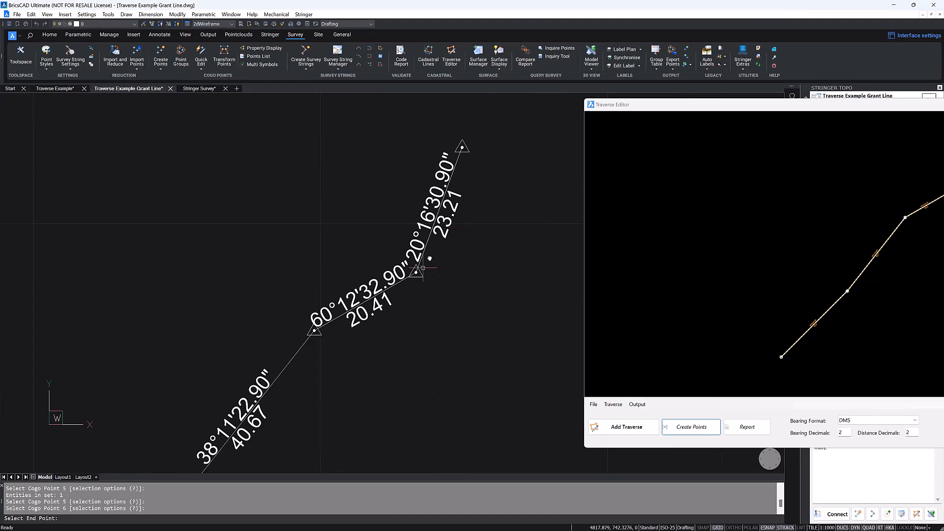
Step: Check the drawn bearing and distance labels along the Grant Line traverse and close the Traverse Editor
middle_click_drag(424, 268, 482, 192)
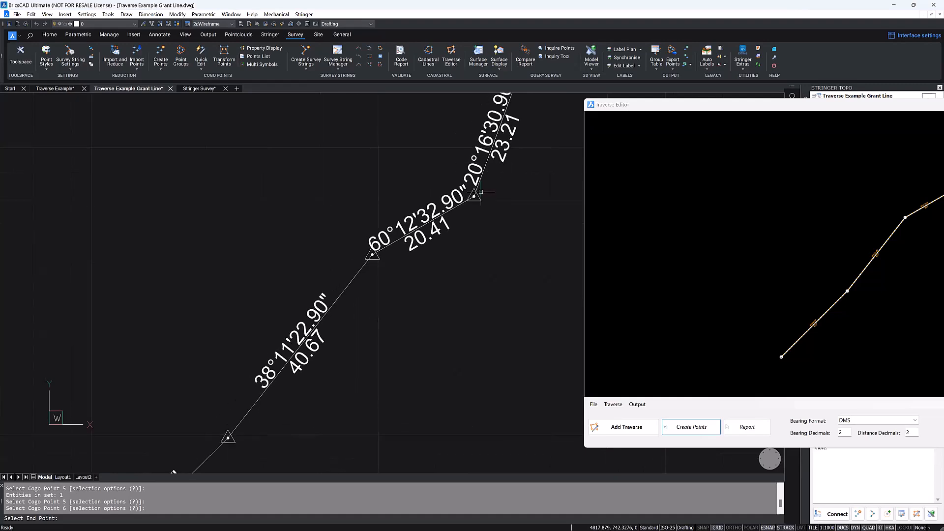
left_click(652, 133)
left_click_drag(728, 105, 282, 101)
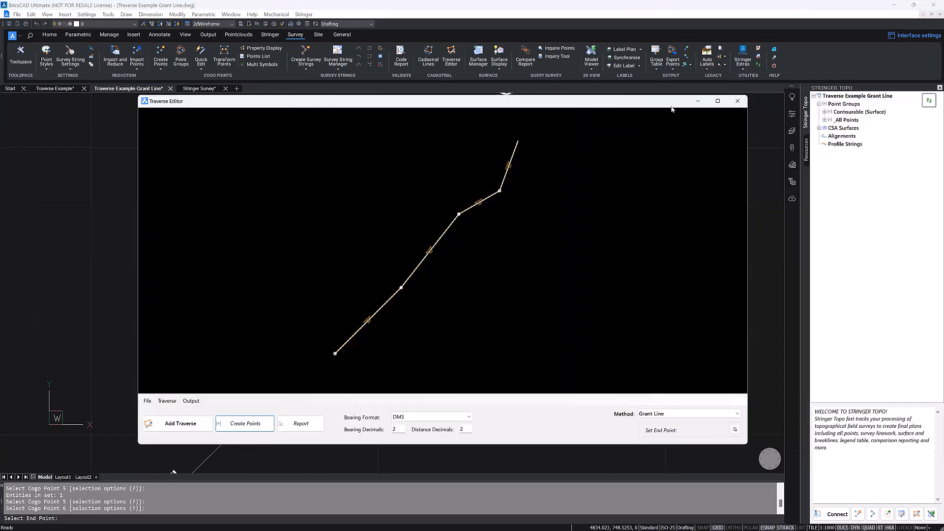
left_click(737, 101)
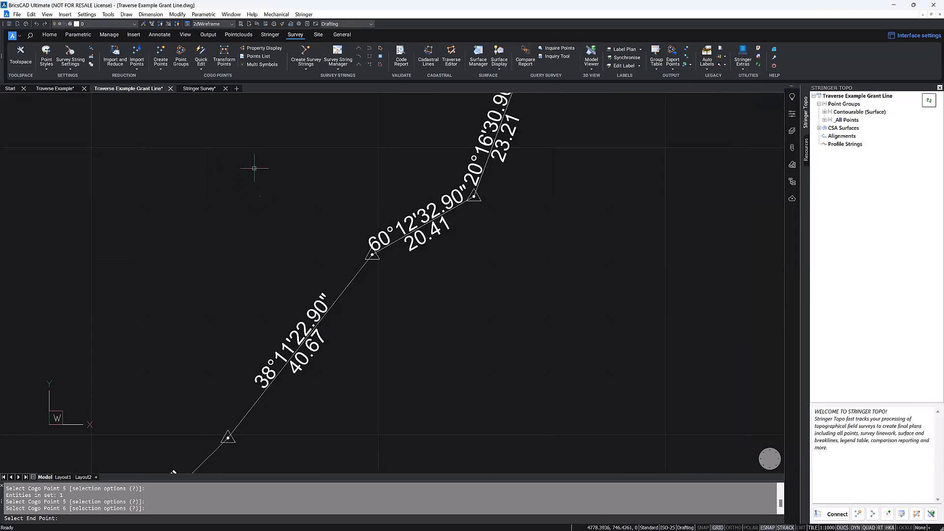
Step: In the Stringer Survey drawing, open the control data of the Jones Oval field survey and view its traverse in the Traverse Editor
left_click(210, 90)
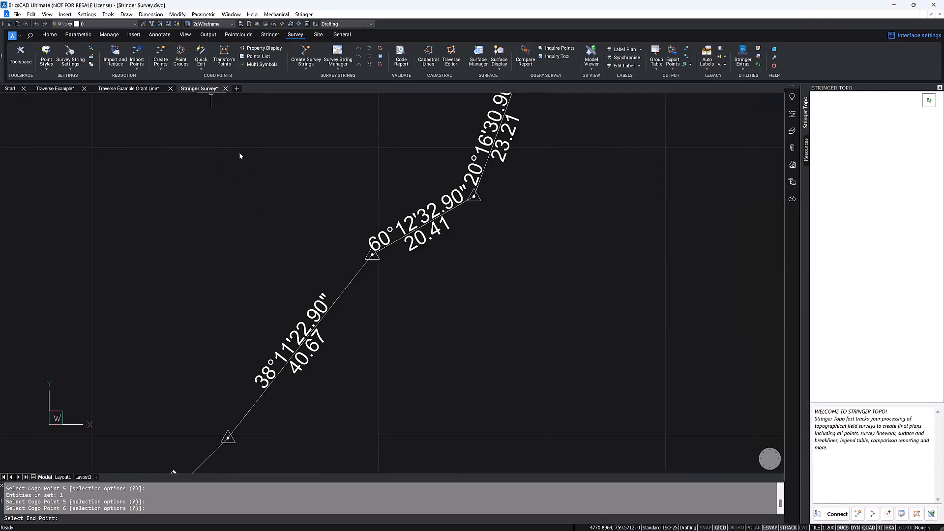
left_click(114, 55)
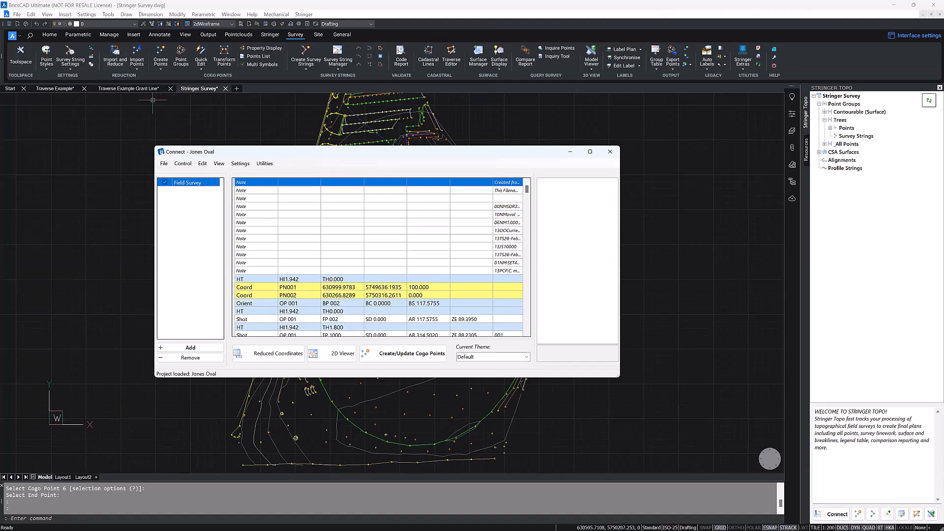
left_click(183, 164)
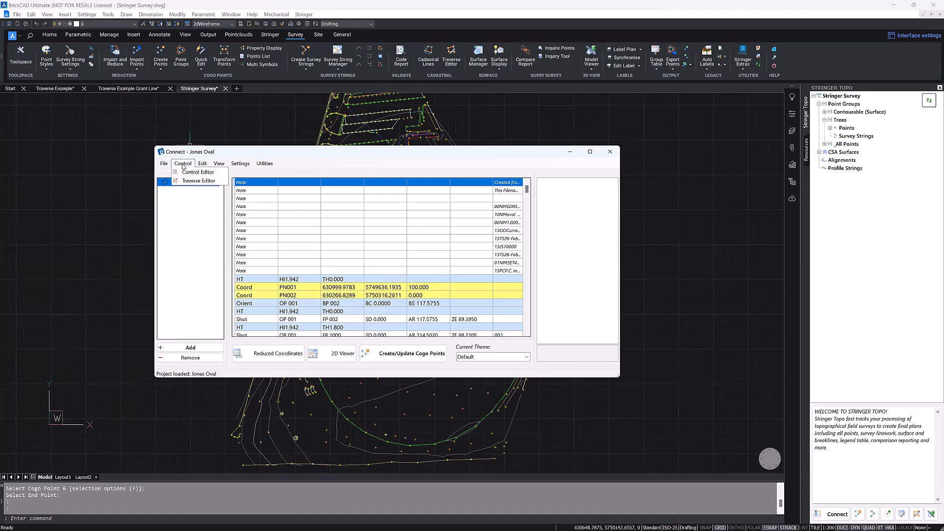
left_click(204, 182)
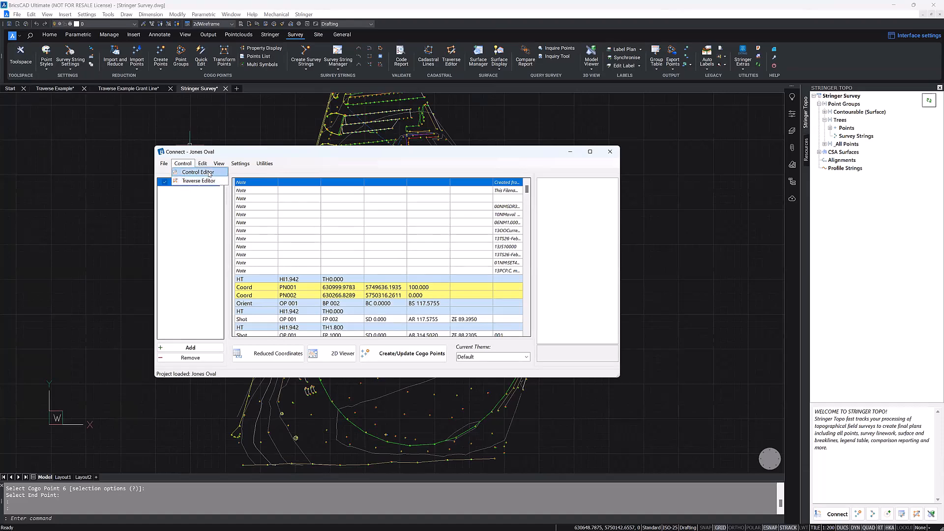
left_click(199, 172)
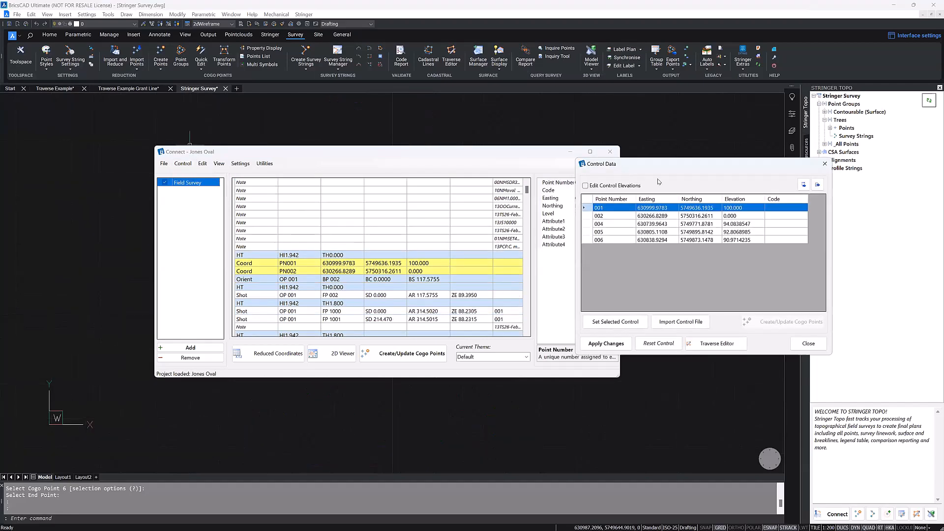
left_click_drag(650, 170, 497, 161)
left_click(574, 338)
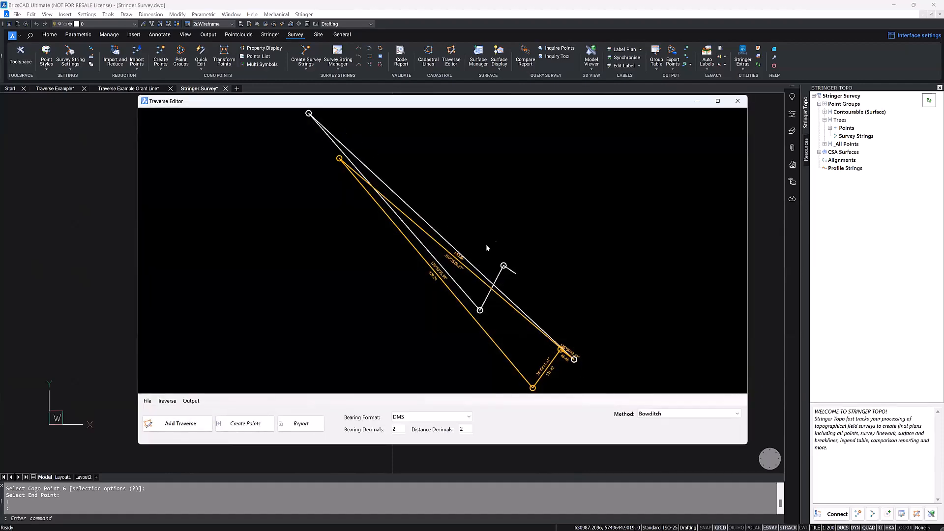
Step: Check the adjustment methods available for the field survey traverse, keep Bowditch, and close the Traverse Editor, Control Data and Connect windows
left_click(670, 413)
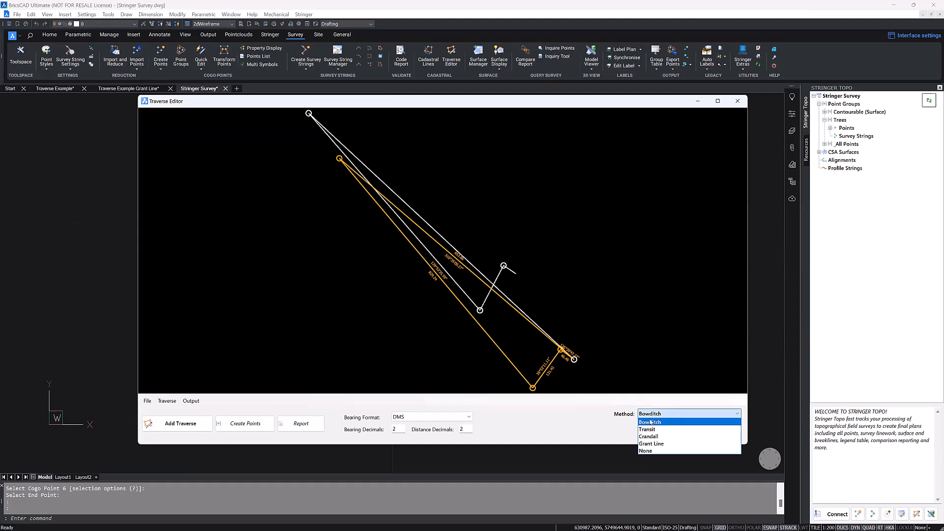
left_click(587, 416)
left_click(737, 100)
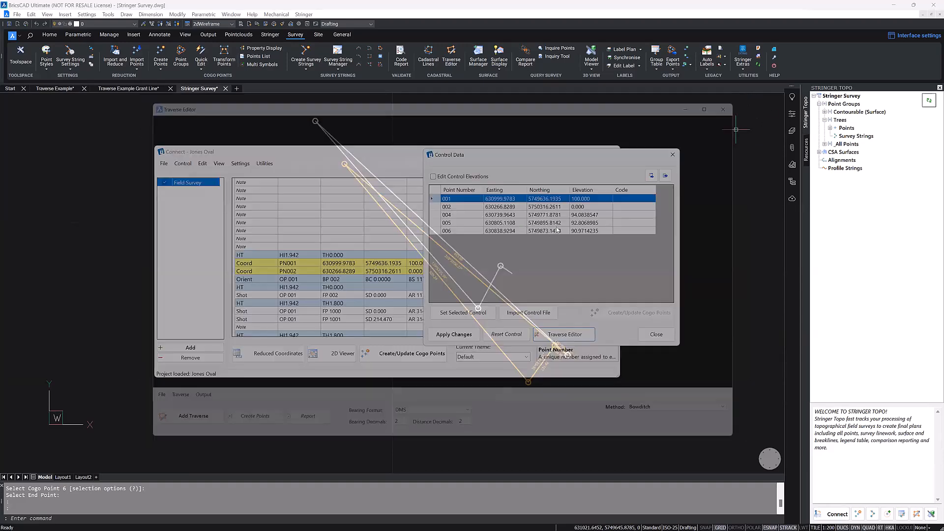
left_click(672, 155)
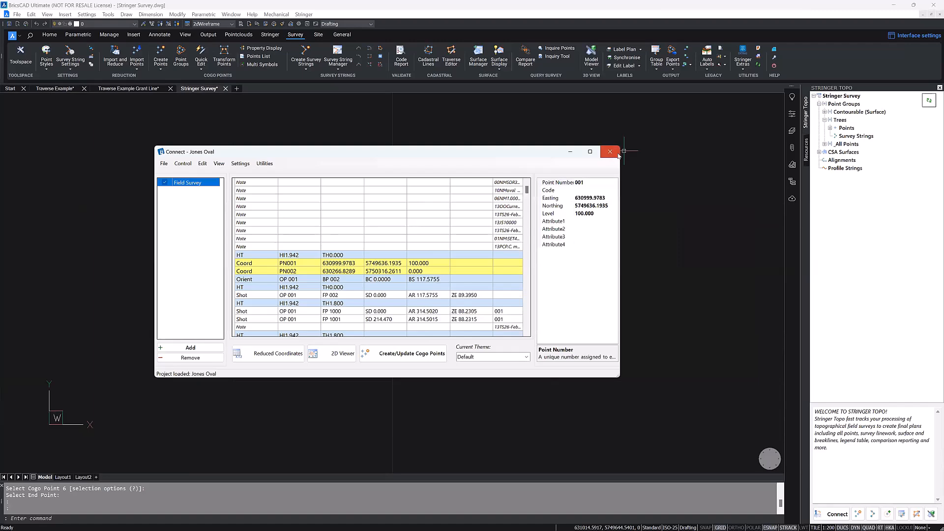
left_click(614, 152)
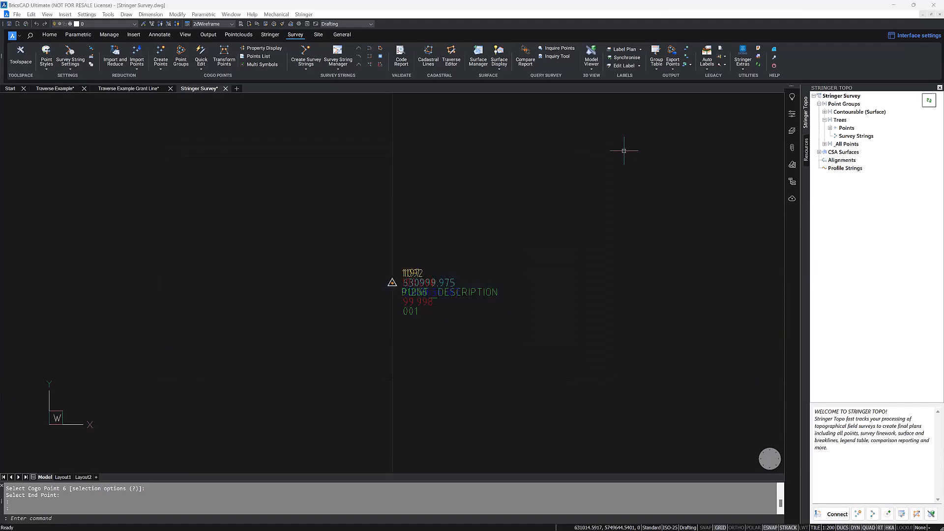
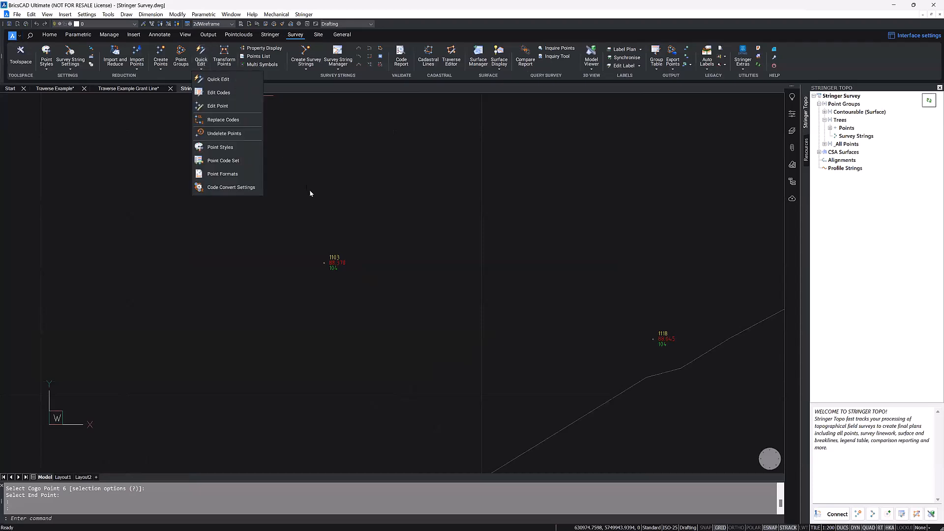
Step: Use Quick Edit to set the elevation of point 1103 to 98.3775 and apply it to the surface
left_click(212, 78)
left_click(341, 265)
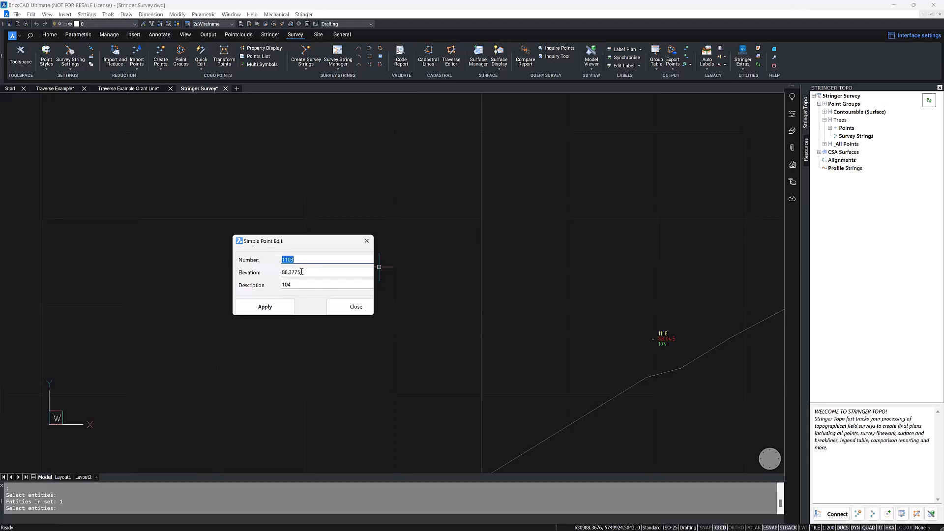
left_click(302, 272)
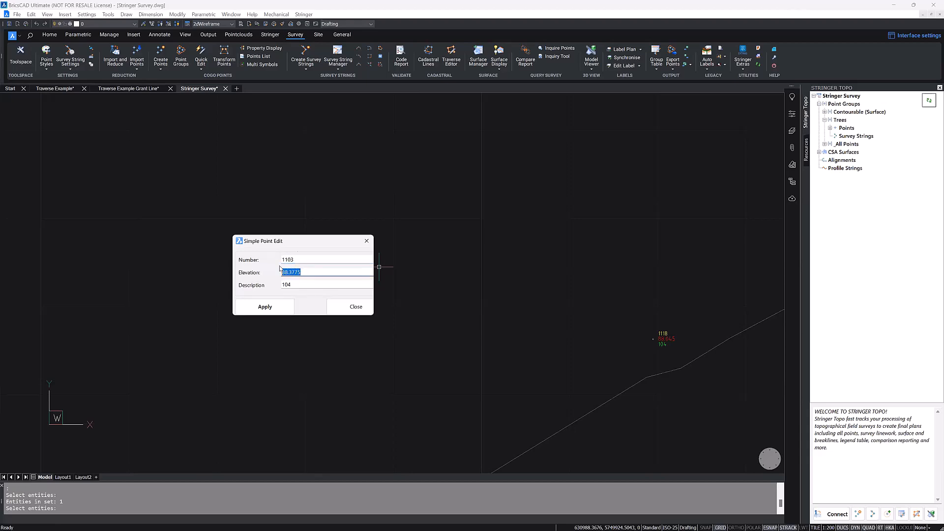
left_click(301, 259)
left_click_drag(301, 245, 184, 252)
left_click(217, 251)
type("98")
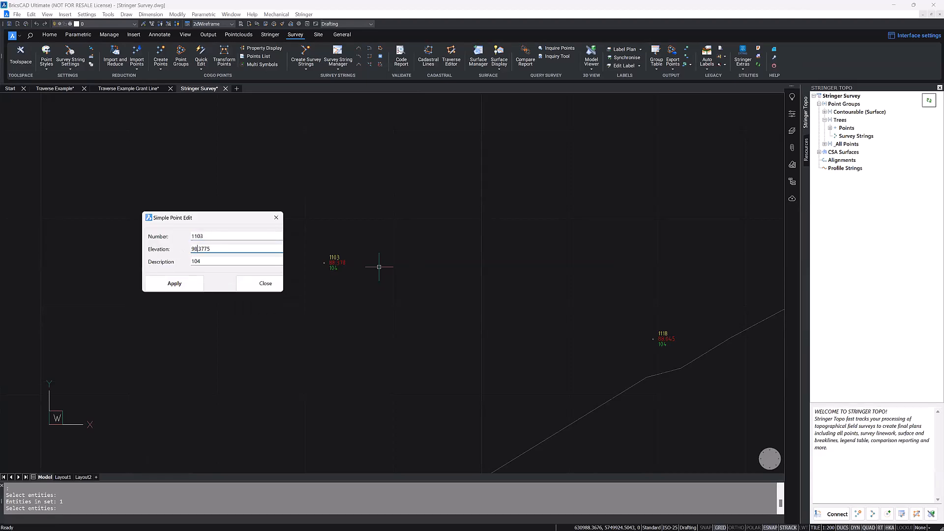
left_click(170, 285)
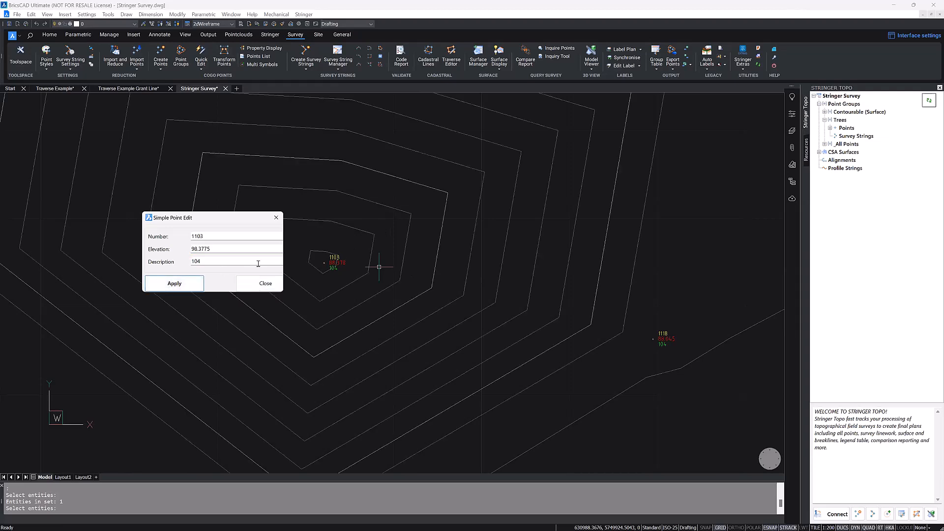
left_click_drag(256, 218, 201, 196)
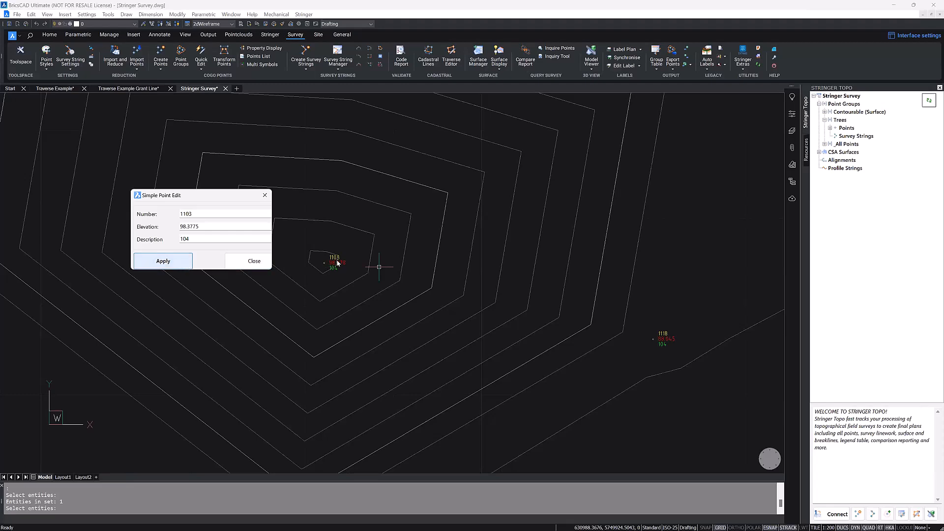
left_click(251, 261)
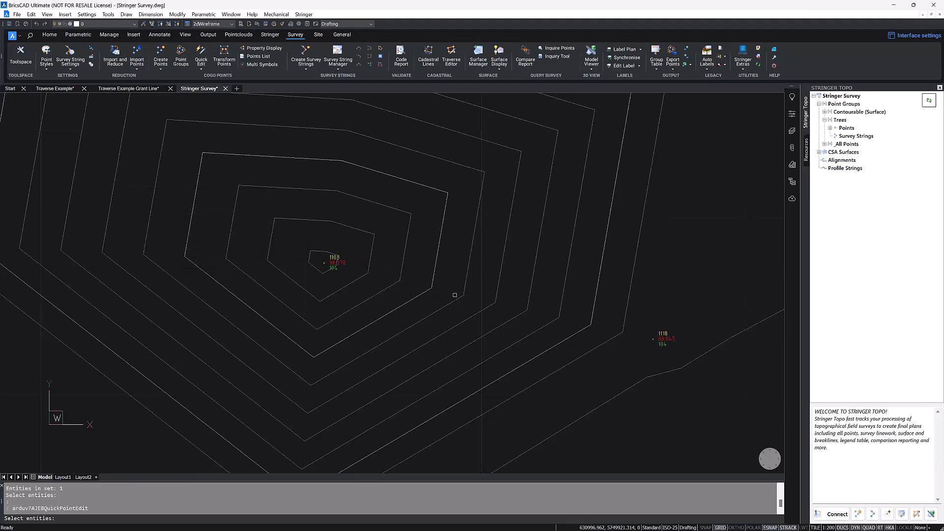
Step: Quick-edit point 1118, setting its elevation to 98.0446, and apply the change
double_click(667, 340)
left_click(183, 227)
key("BackSpace")
type("98.0446")
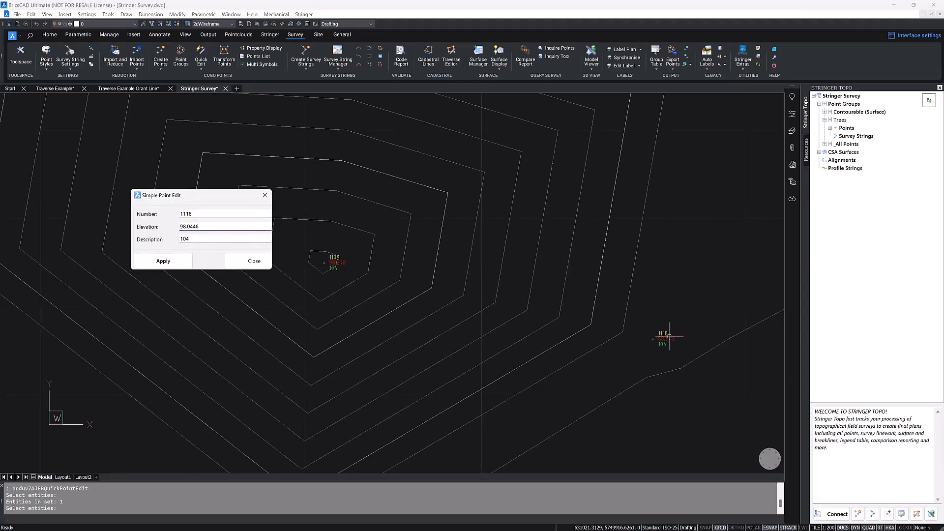
left_click(163, 261)
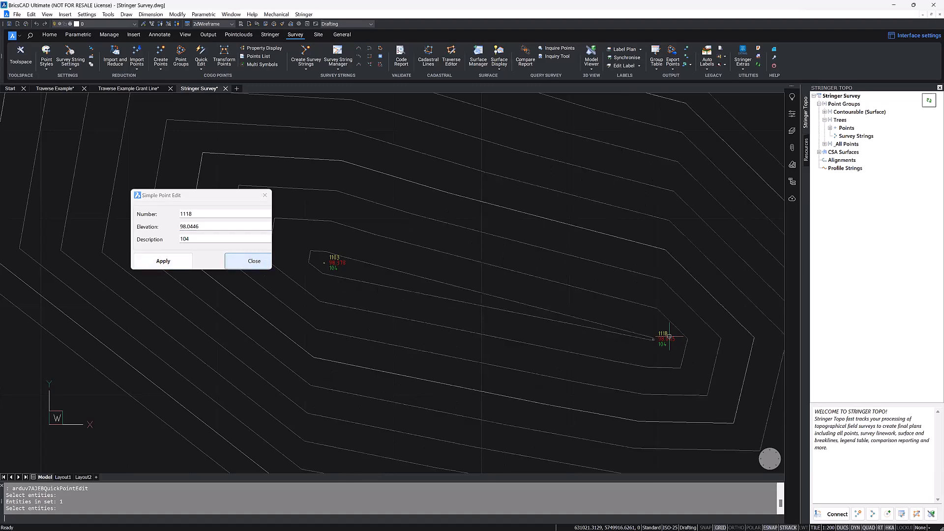
left_click(253, 261)
Step: Restore the elevation of point 1118 to 88.0446 with Quick Edit
key("Return")
left_click(660, 339)
key("Return")
left_click(184, 227)
key("BackSpace")
type("8")
left_click(175, 258)
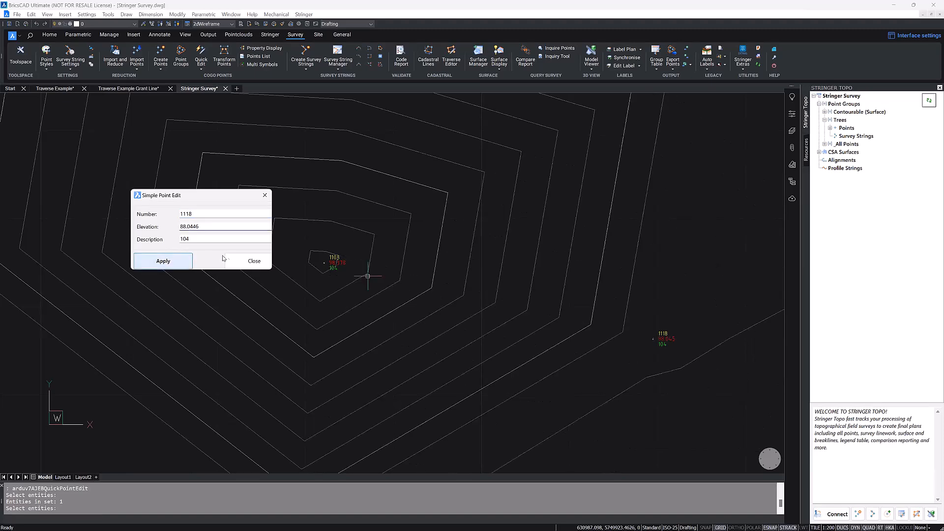
left_click(251, 261)
Step: Restore the elevation of point 1103 to 88.3775 with Quick Edit
key("Return")
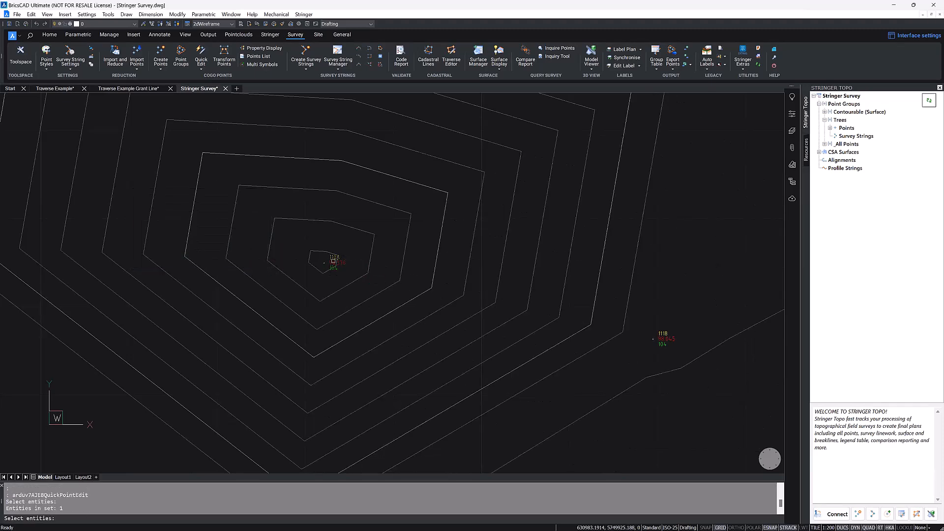
left_click(334, 262)
key("Return")
left_click(183, 227)
key("BackSpace")
type("8")
left_click(174, 261)
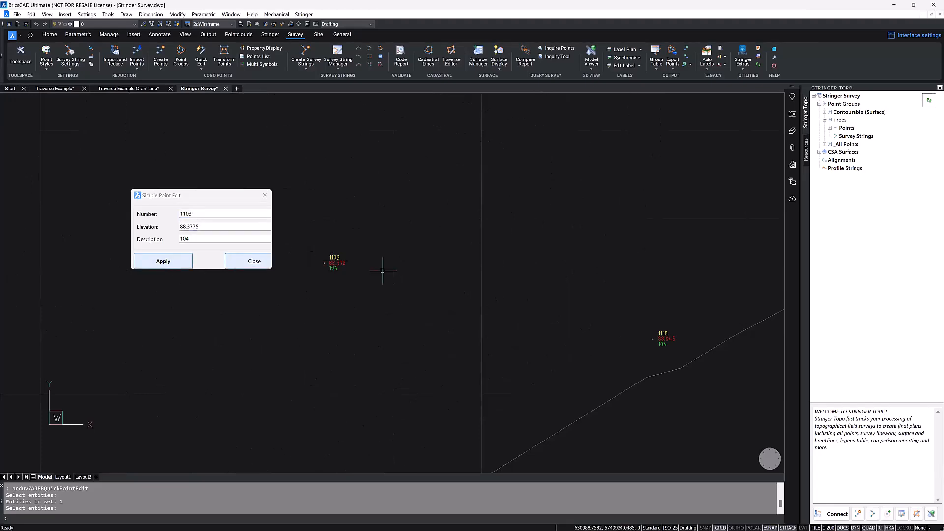
left_click(254, 261)
Step: Open the point list of the Trees point group
scroll(348, 255, "down", 3)
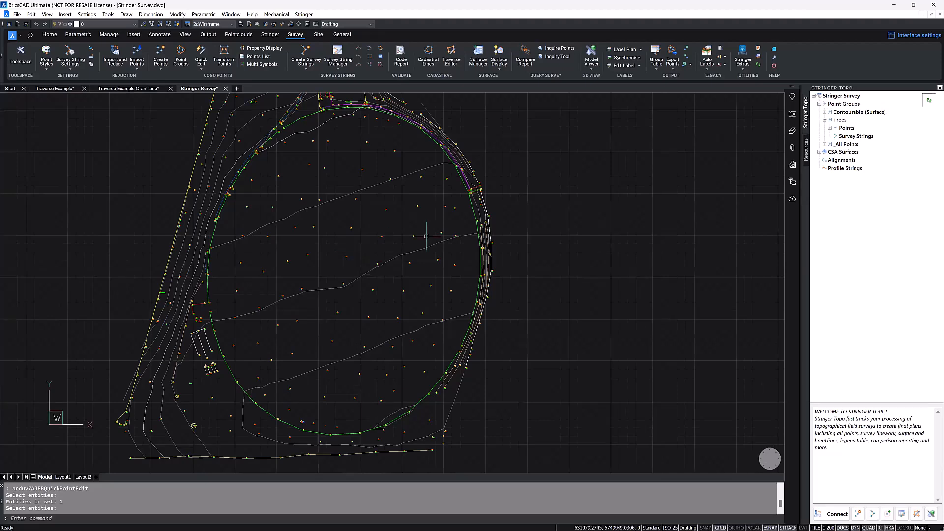
middle_click_drag(255, 350, 355, 265)
middle_click_drag(306, 305, 240, 374)
left_click(839, 121)
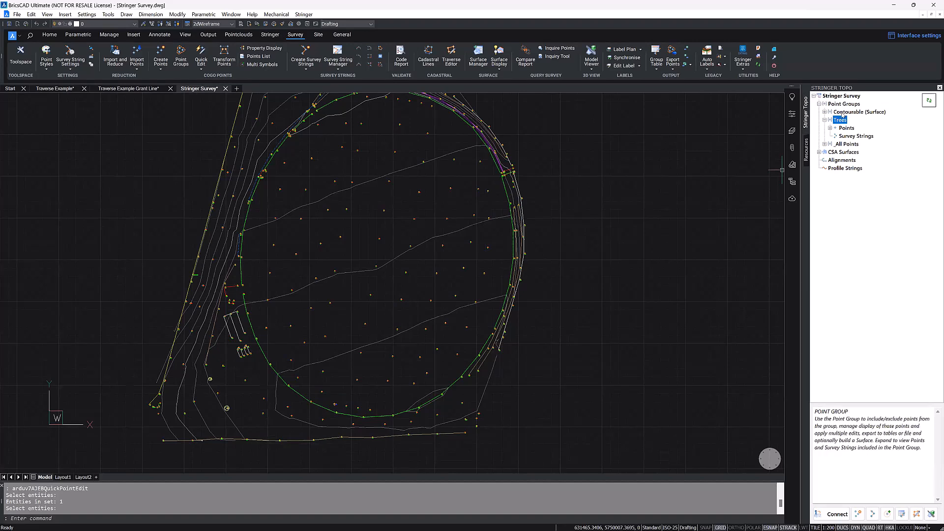
left_click(827, 120)
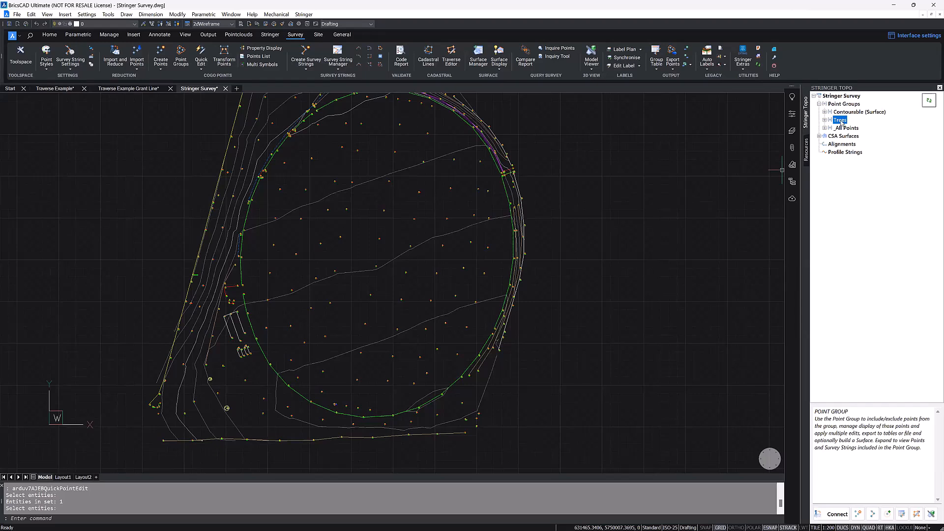
right_click(842, 123)
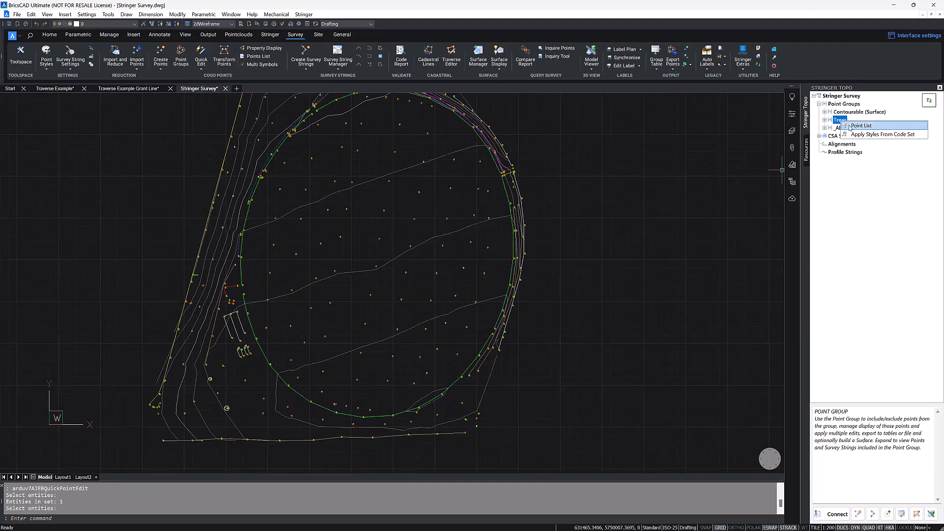
left_click(860, 125)
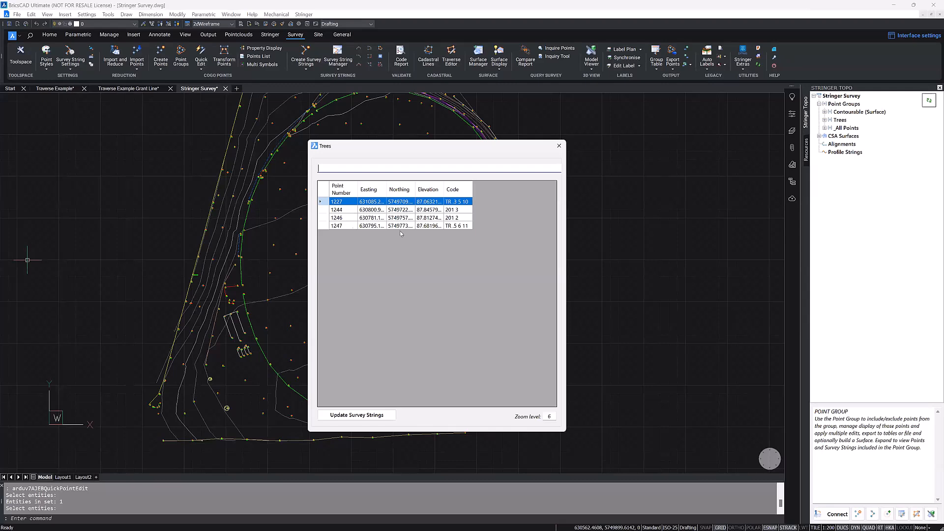
Step: Replace the TR prefix in tree point 1227's code with 201, keeping the tree dimensions that follow it
double_click(405, 202)
double_click(440, 202)
left_click(458, 202)
left_click(452, 202)
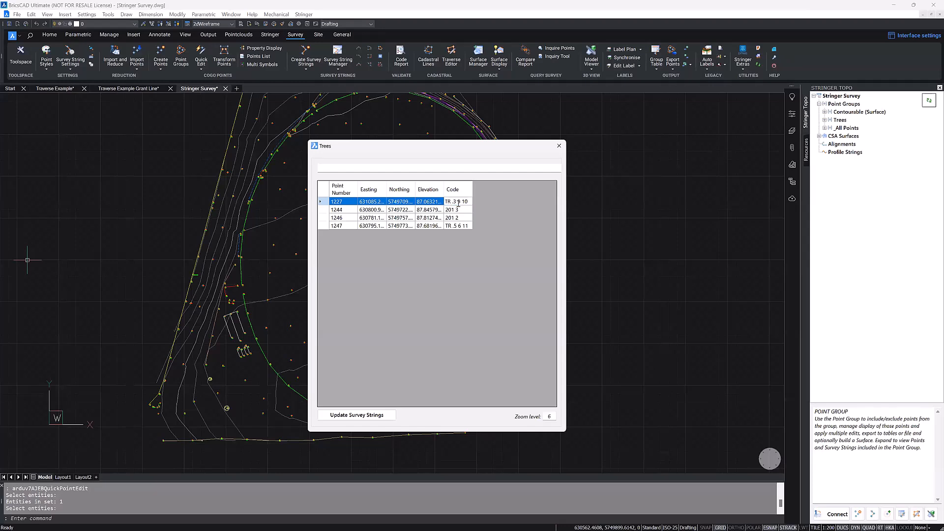
key("BackSpace")
key("BackSpace")
type("201")
Step: Change tree point 1247's code prefix to 201, locate tree 1244 in the drawing, and close the Trees list
left_click(453, 226)
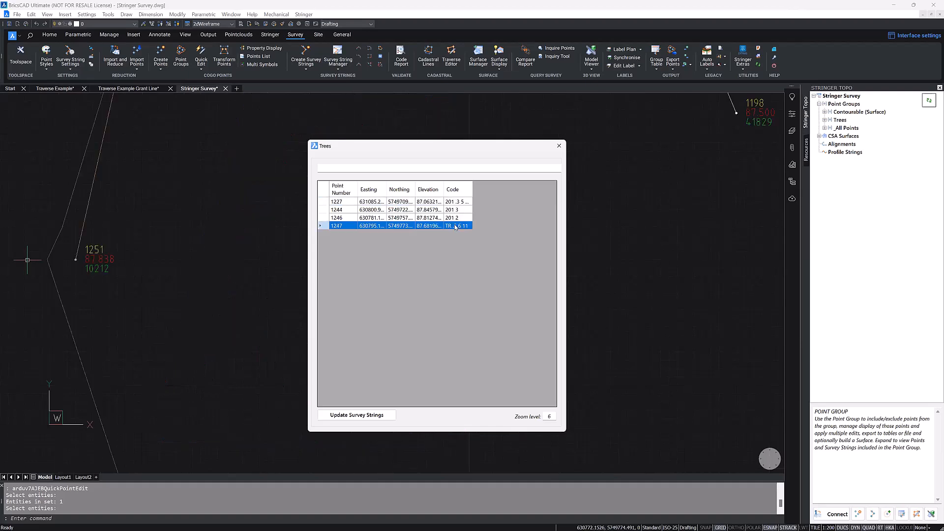
key("BackSpace")
key("BackSpace")
type("201")
left_click(443, 210)
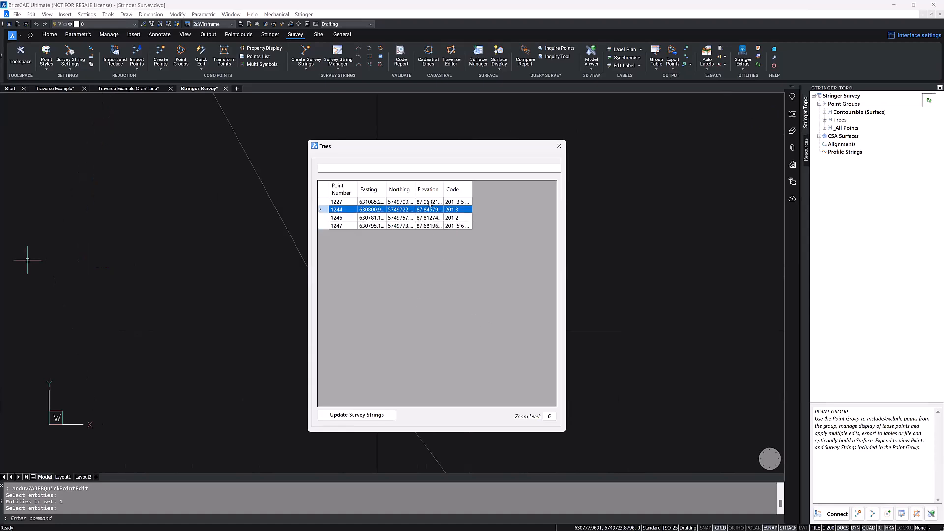
left_click(560, 146)
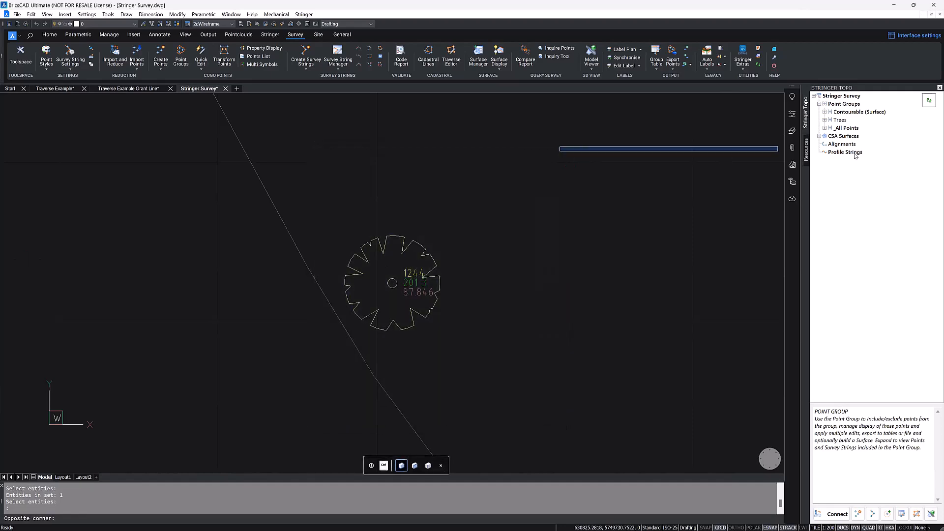
Step: Open the point list of the Contourable (Surface) group and search for point 1200
left_click(851, 112)
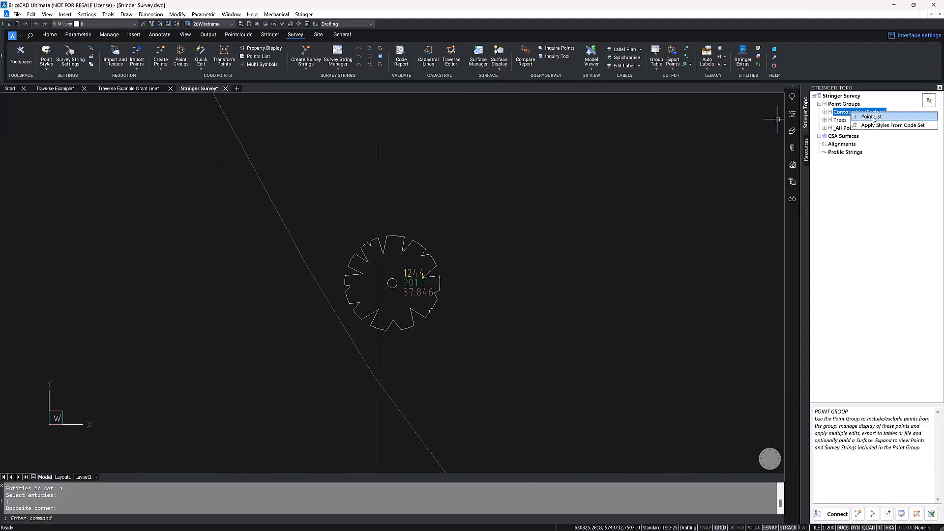
double_click(852, 113)
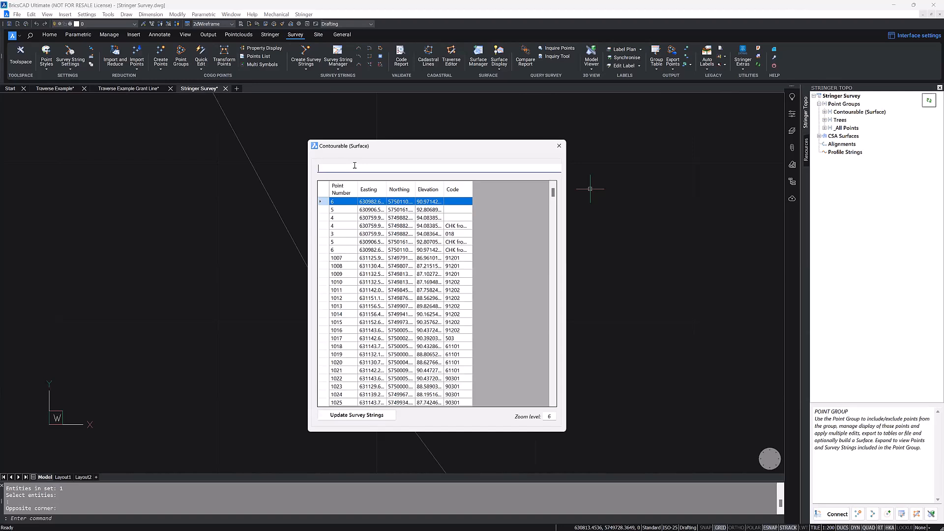
type("2")
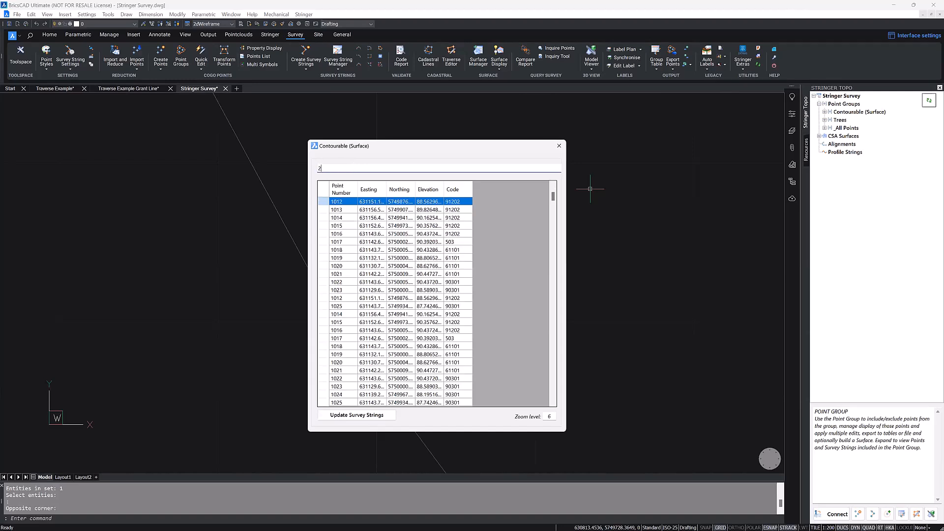
type("100")
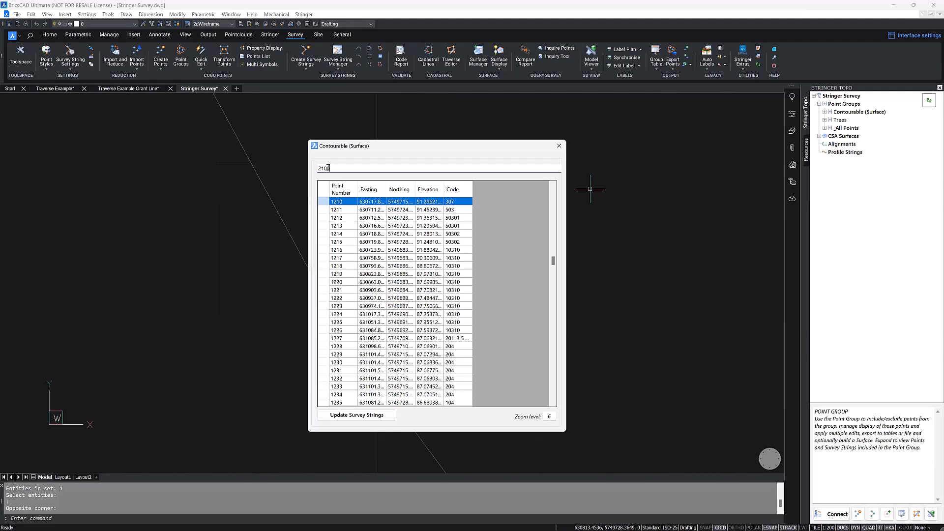
key("BackSpace")
key("BackSpace")
type("1200")
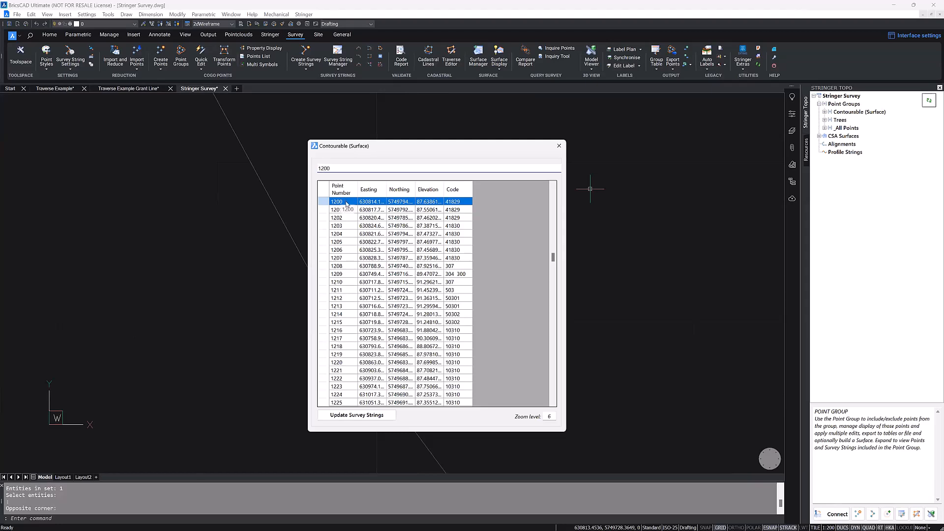
Step: Locate points 1201 and 1200 in the drawing from the list, and move the list clear of them
left_click(347, 204)
left_click(351, 210)
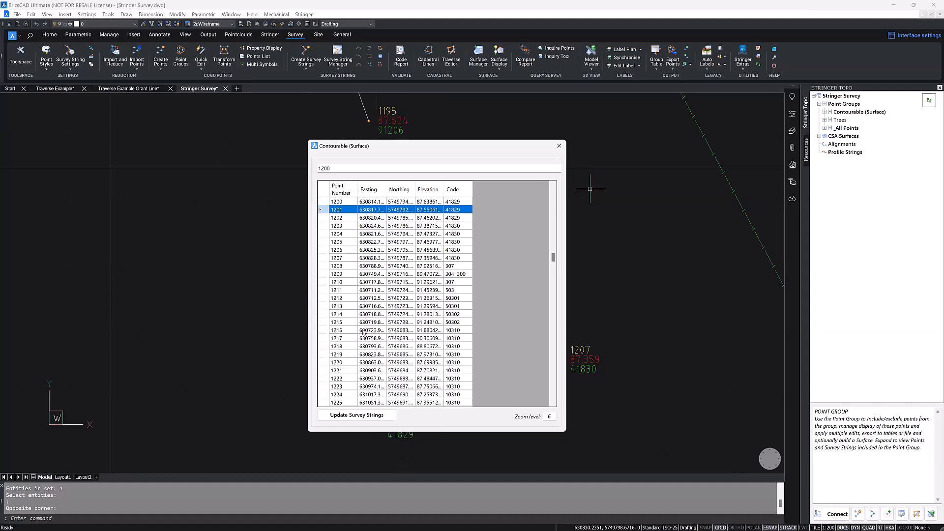
left_click(349, 205)
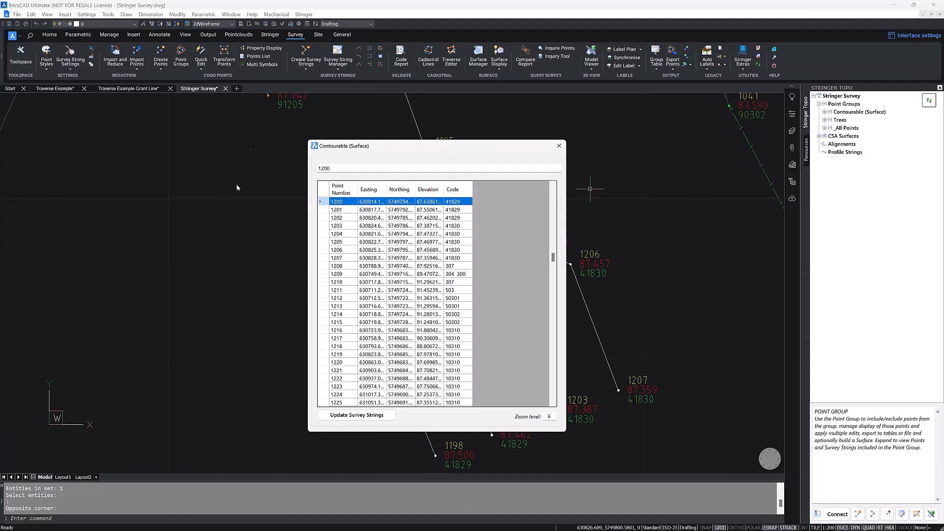
left_click_drag(449, 151, 251, 147)
Step: Set point 1200's elevation to 97.6386143570261 by changing only its whole-number part, and update the survey strings
double_click(236, 198)
left_click_drag(237, 198, 211, 198)
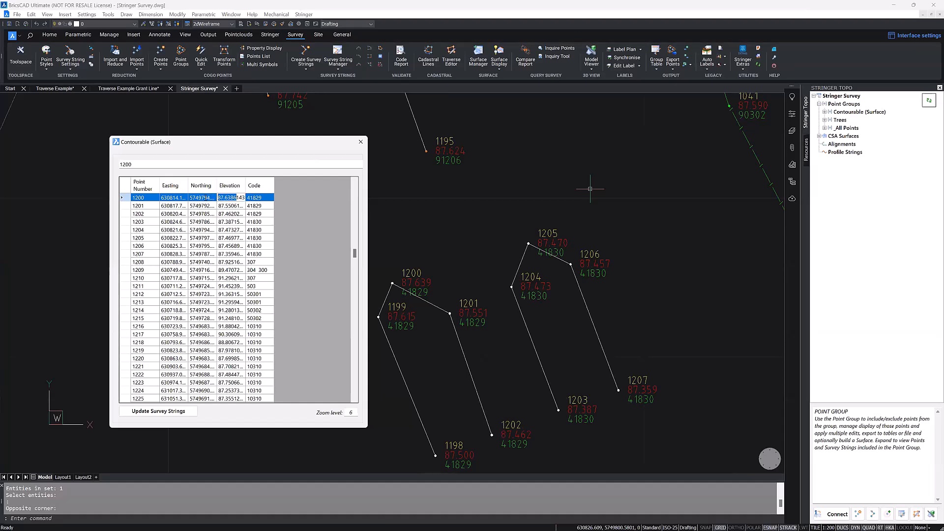
left_click(222, 198)
key("BackSpace")
type("9")
left_click(237, 231)
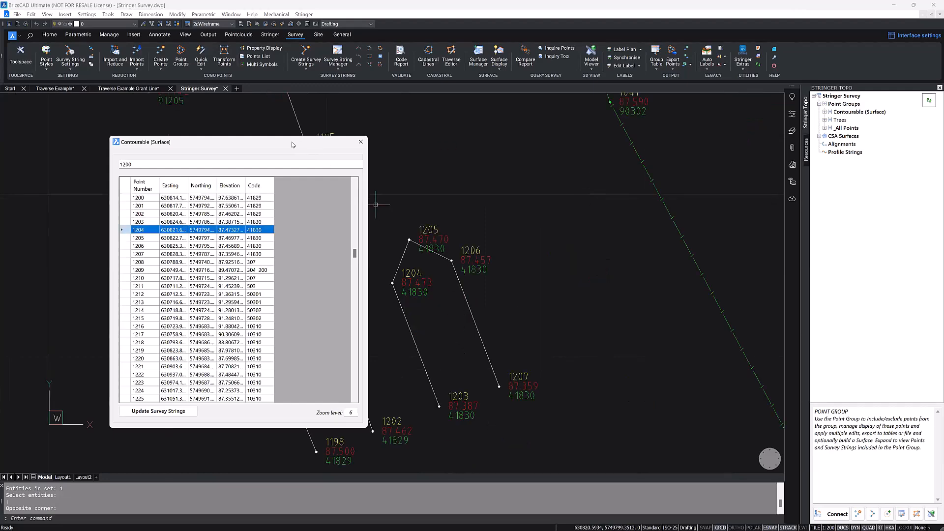
left_click_drag(261, 142, 599, 109)
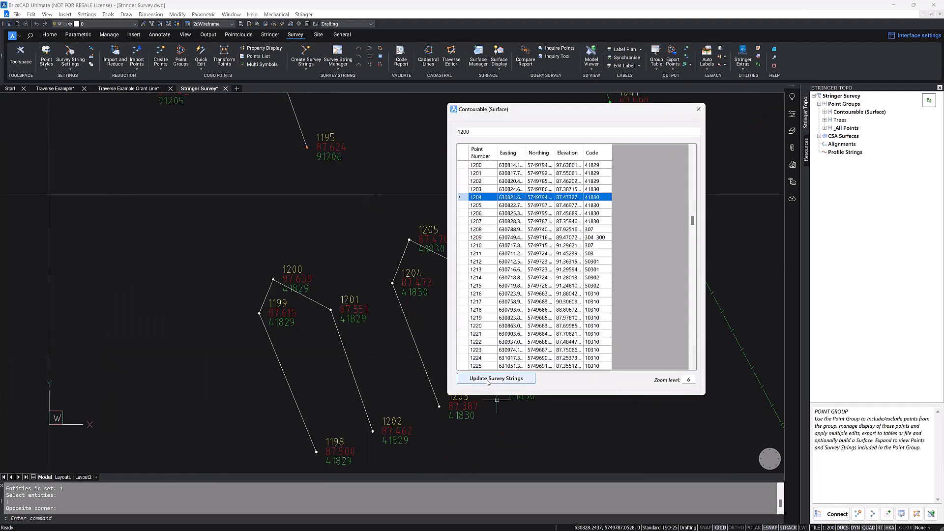
left_click(493, 379)
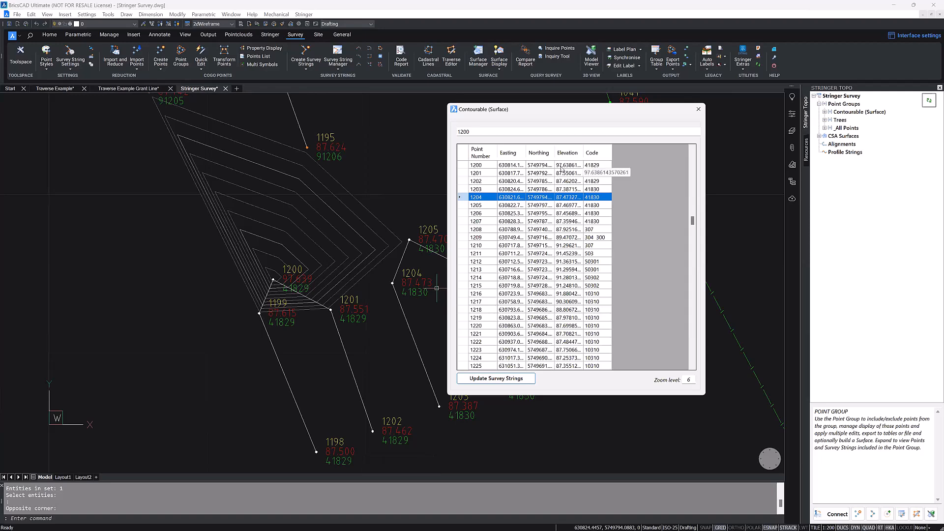
Step: Change the whole-number part of point 1201's elevation to 97, keeping its decimals, for a level of 97.551
left_click(560, 173)
left_click(559, 174)
left_click_drag(581, 173, 547, 176)
left_click(555, 174)
left_click(559, 174)
left_click(560, 173)
key("BackSpace")
type("9")
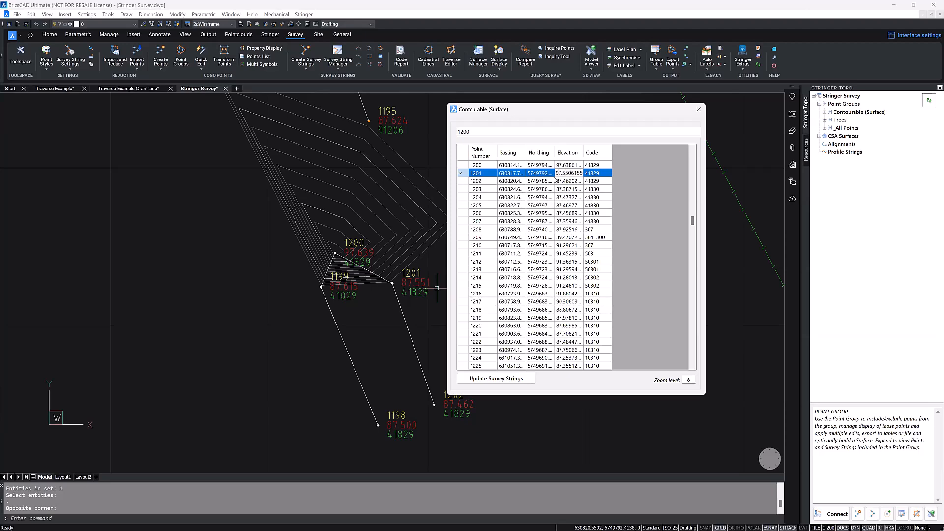
Step: Set point 1202's elevation to 97.4620243137025 by changing only its whole-number part
left_click(560, 181)
left_click(560, 181)
left_click_drag(561, 181, 540, 181)
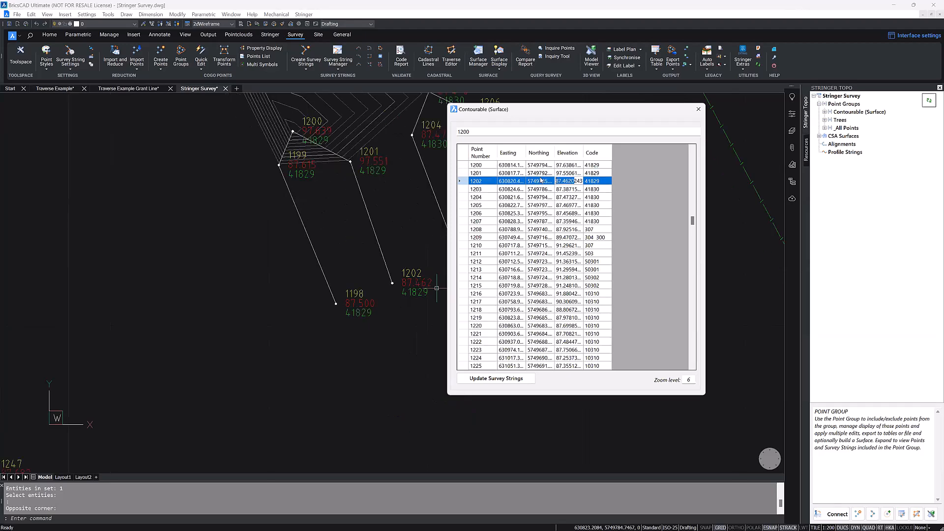
left_click(559, 179)
key("BackSpace")
type("9")
left_click(566, 188)
left_click(564, 182)
Step: Change the whole-number part of point 1203's elevation to 97, keeping its decimals, for a level of 97.387, and update the survey strings
left_click(560, 191)
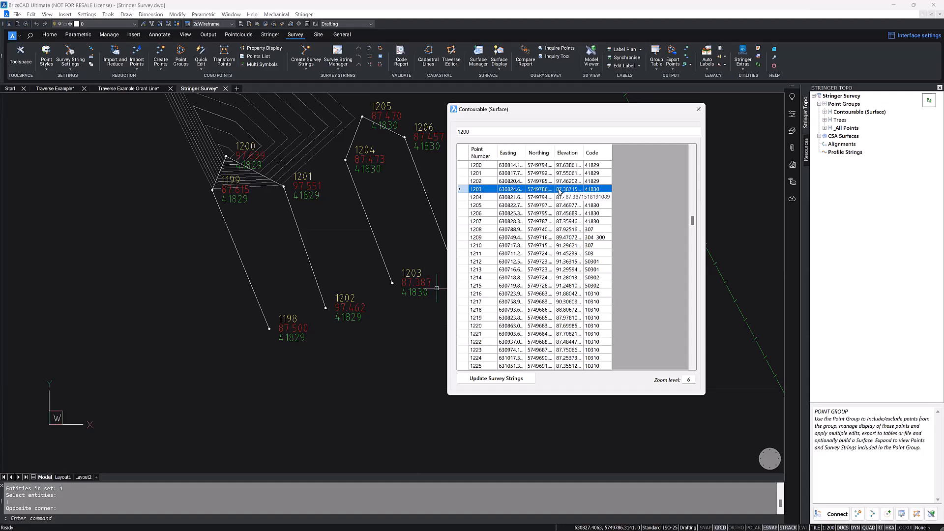
double_click(560, 190)
key("BackSpace")
type("9")
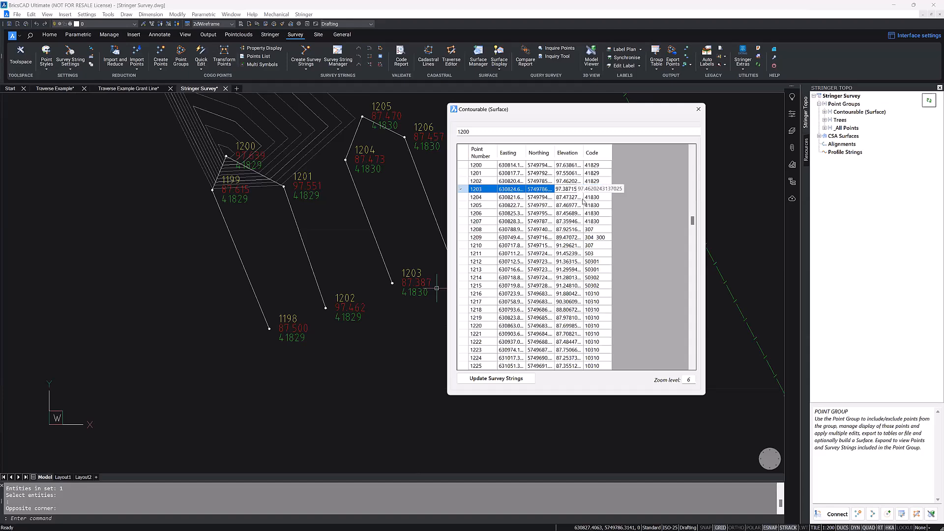
left_click(572, 197)
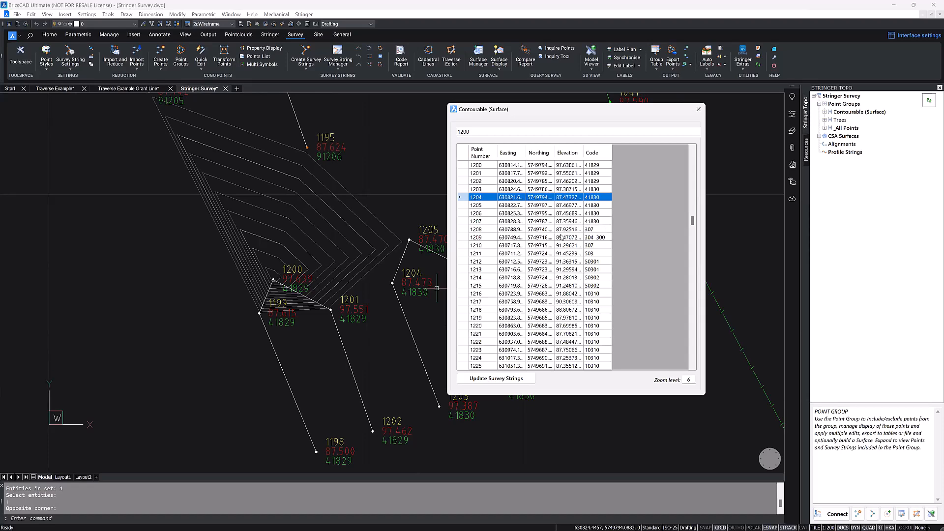
left_click(502, 380)
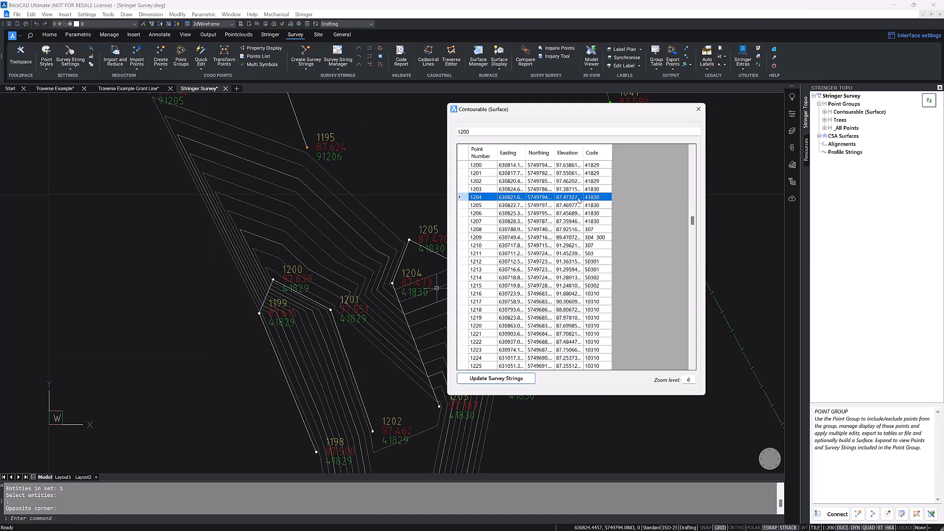
Step: Change the whole-number part of the elevations of points 1203 and 1202 back to 87, for levels of 87.387 and 87.462
left_click(562, 191)
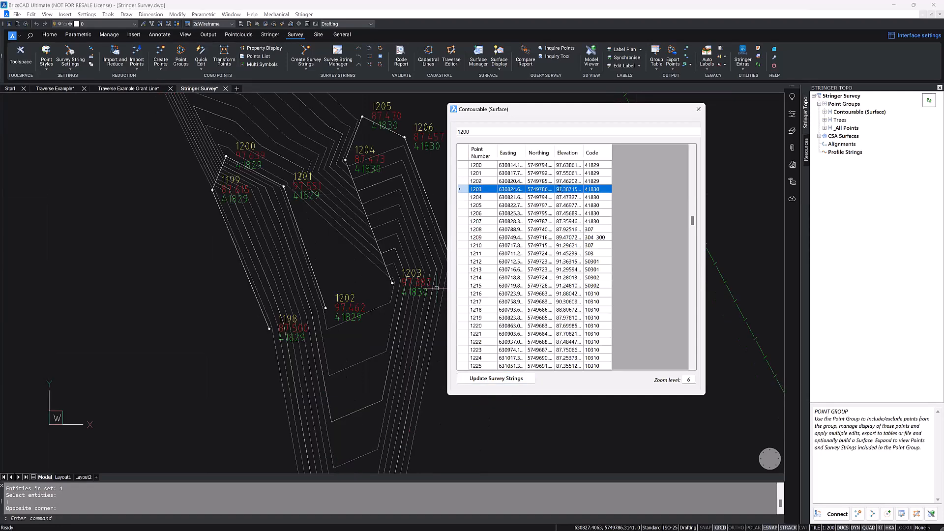
left_click(558, 189)
key("BackSpace")
type("8")
left_click(559, 181)
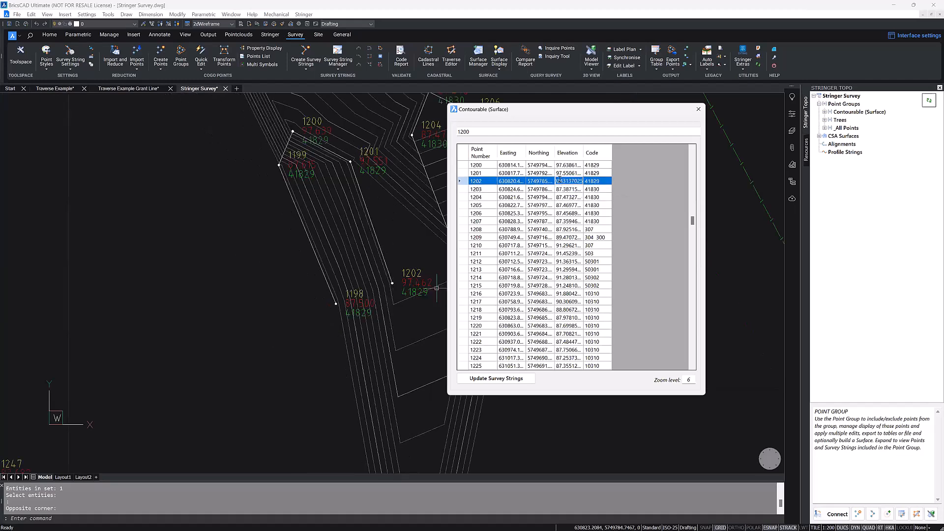
key("BackSpace")
type("8")
Step: Change the whole-number part of the elevations of points 1201 and 1200 back to 87, keeping their decimals, and close the point list
left_click(560, 174)
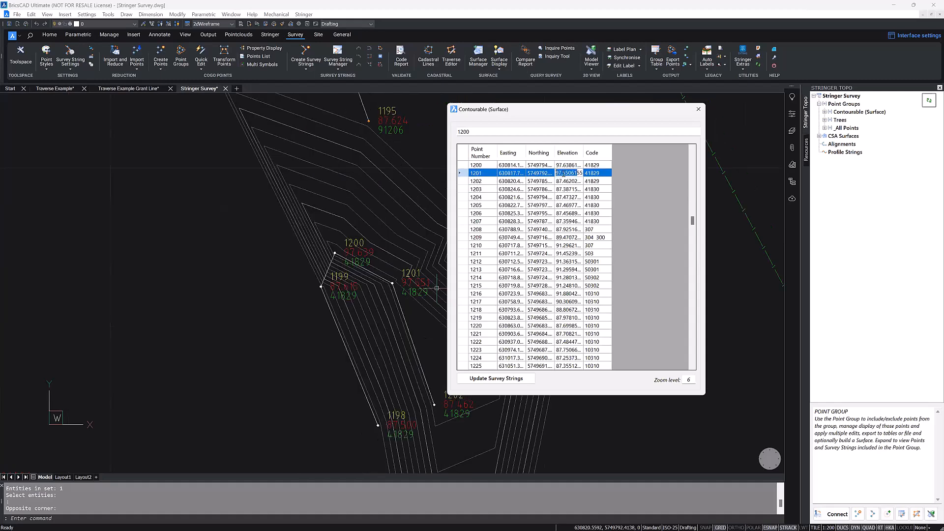
left_click(560, 173)
key("BackSpace")
type("8")
left_click(564, 165)
left_click(564, 165)
double_click(564, 164)
left_click(559, 166)
key("BackSpace")
type("8")
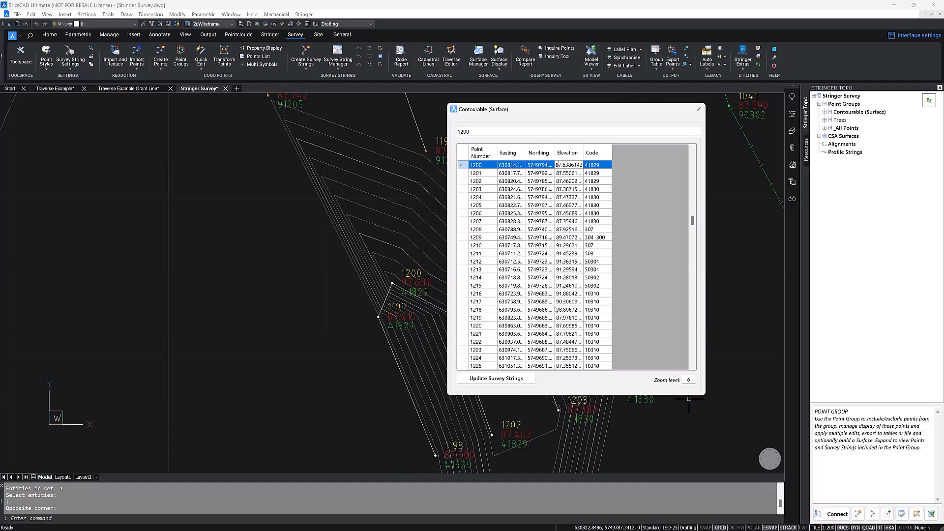
left_click(698, 110)
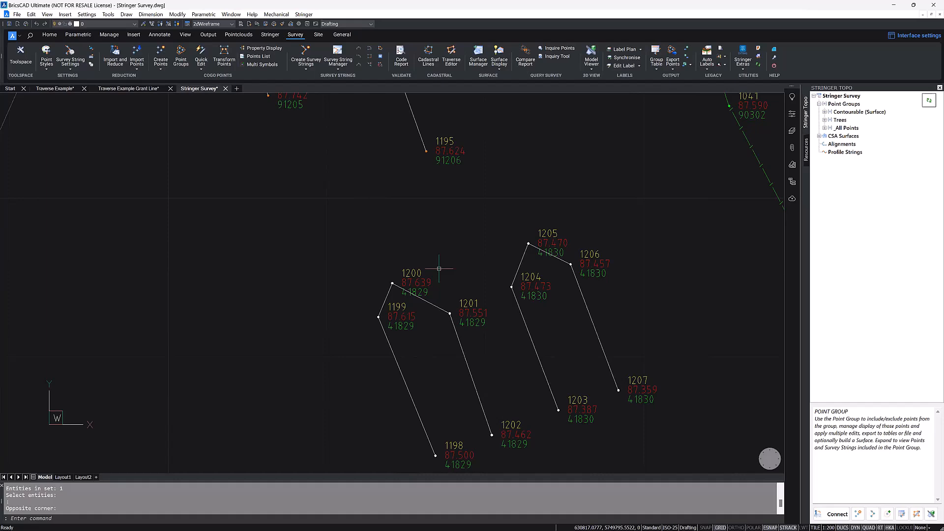
Step: Start Edit Point and open point 1153, inside the large oval, for editing
scroll(438, 269, "down", 8)
mouse_move(666, 171)
middle_mouse_down()
mouse_move(488, 196)
mouse_move(488, 267)
middle_mouse_up()
scroll(487, 202, "down", 2)
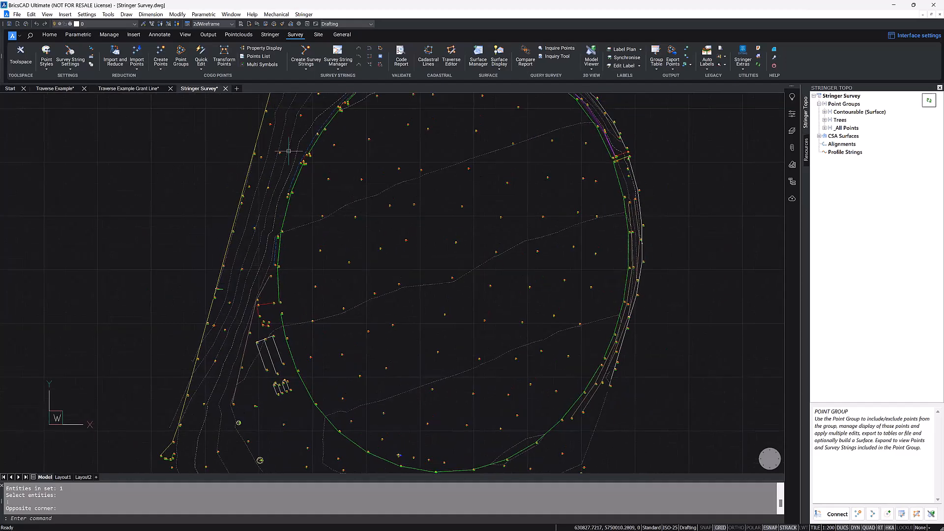
middle_click_drag(409, 217, 396, 229)
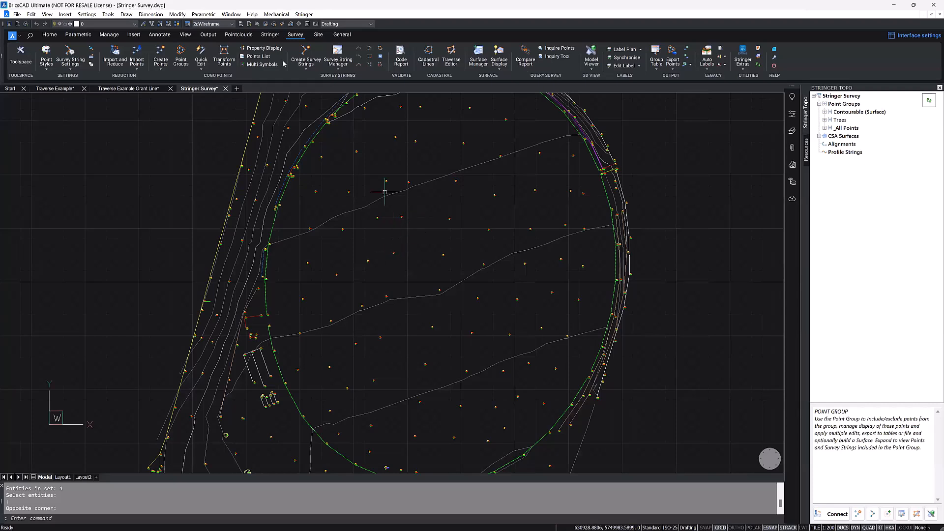
left_click(201, 60)
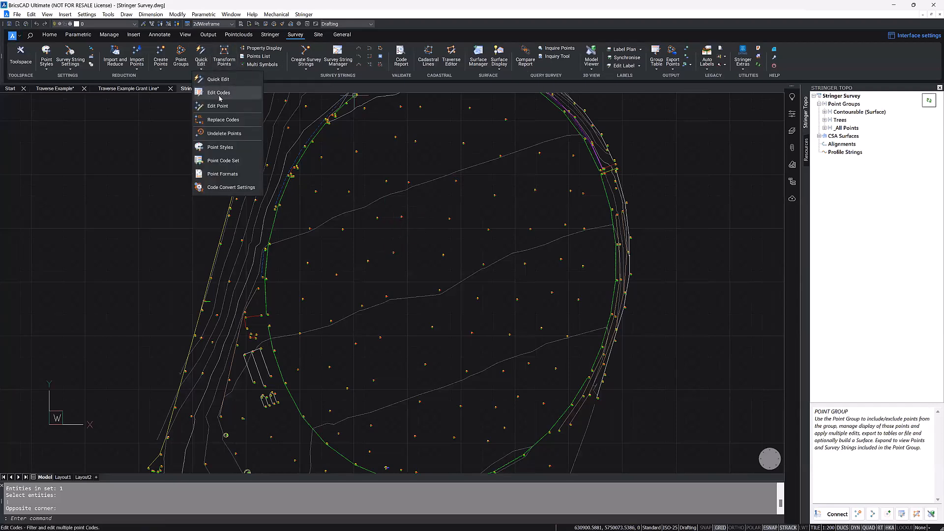
key("ctrl")
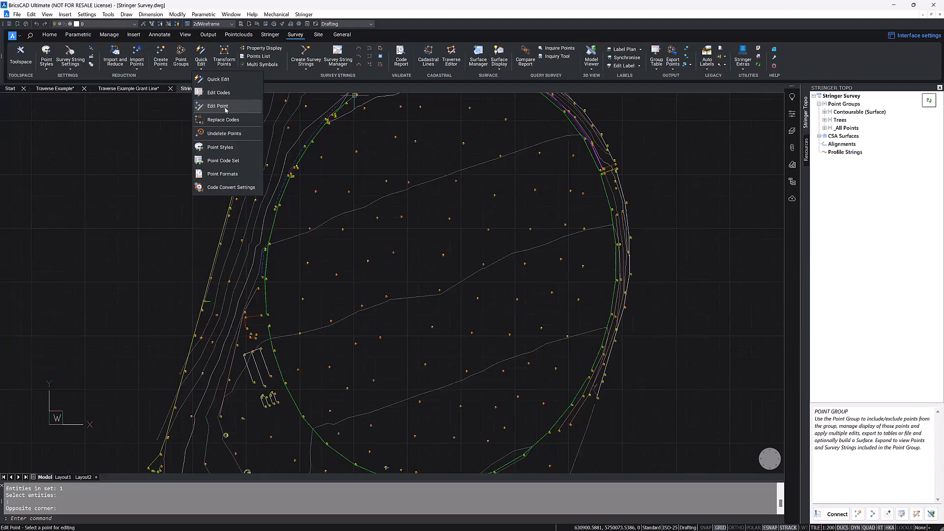
left_click(226, 108)
scroll(405, 219, "up", 5)
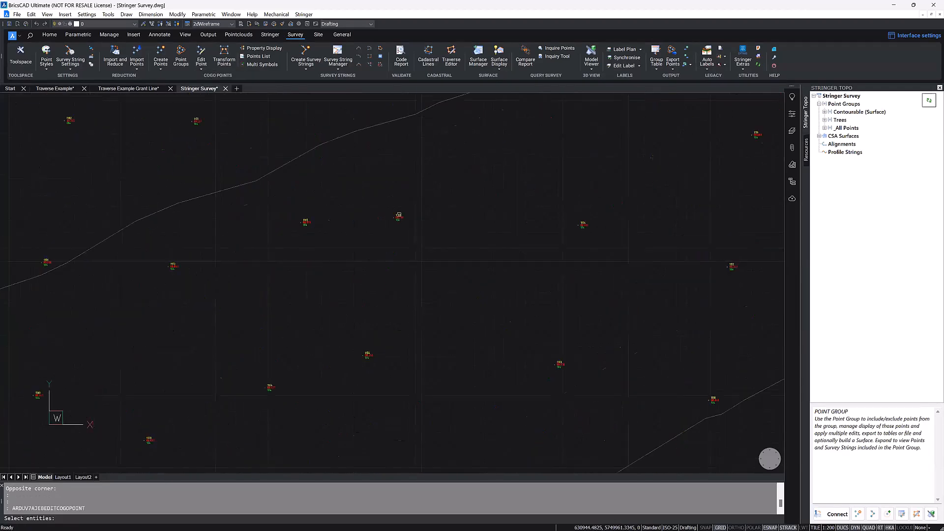
left_click(399, 218)
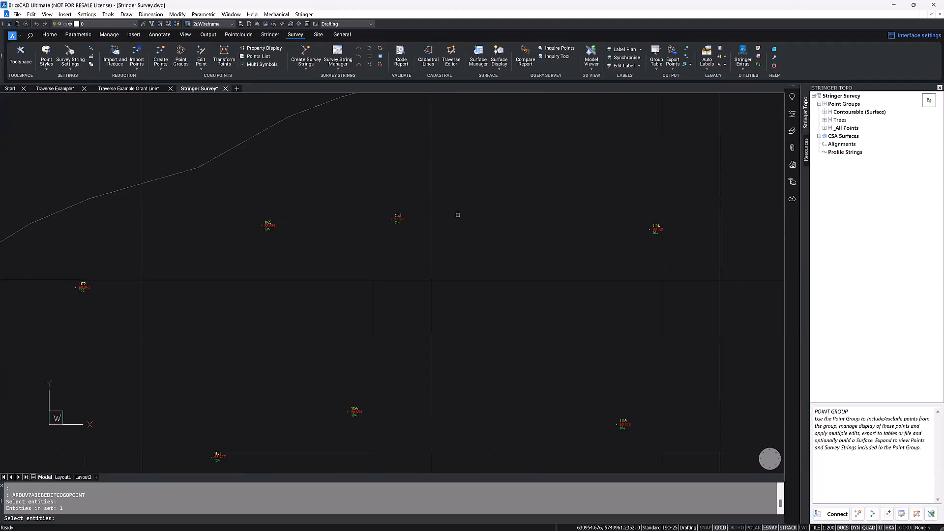
key("Return")
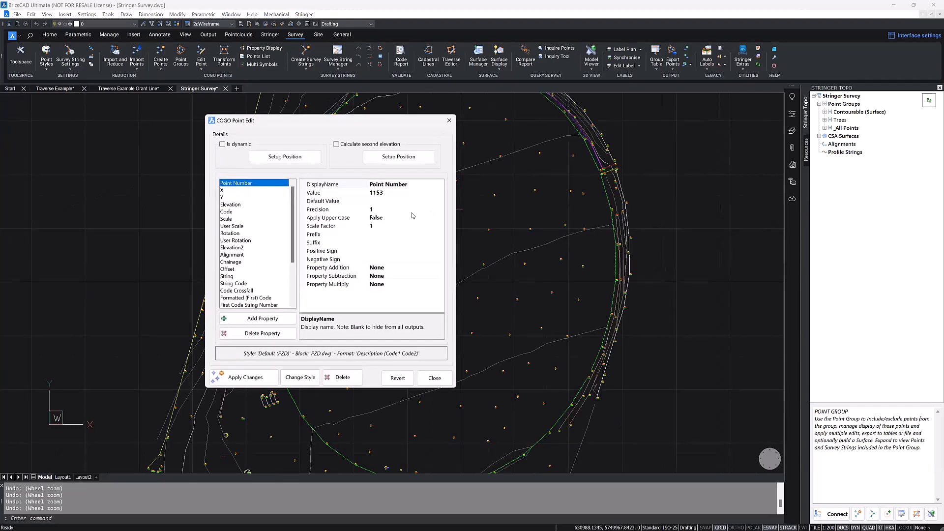
Step: Look through the point's property list, checking the User Scale, Scale and Code properties
scroll(295, 217, "down", 1)
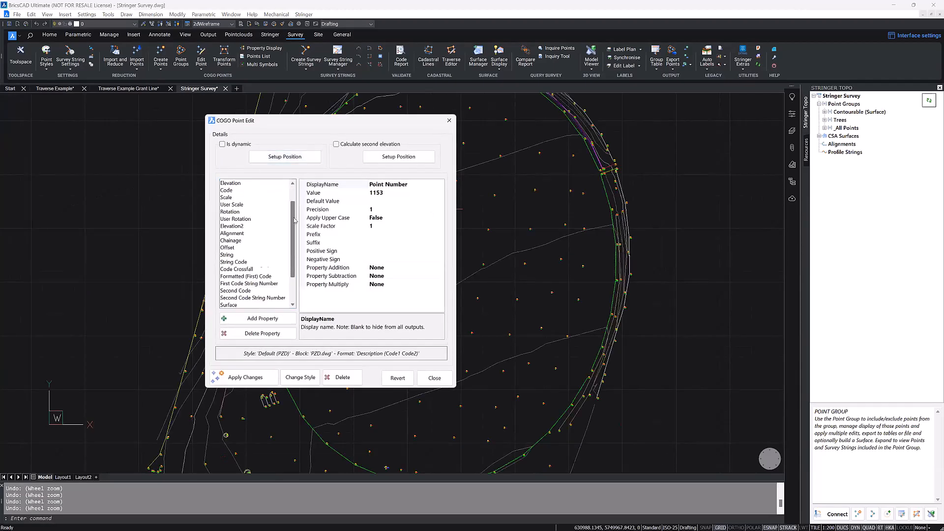
scroll(297, 198, "up", 2)
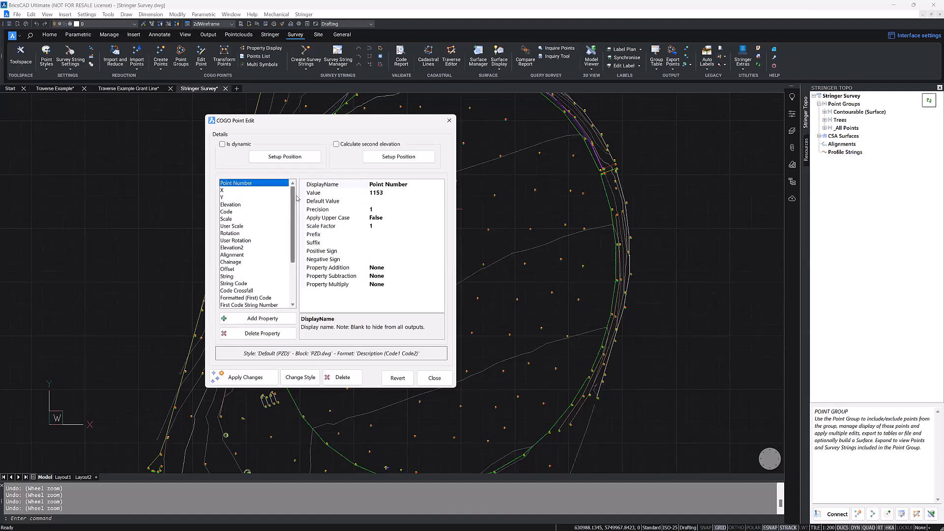
scroll(292, 215, "down", 3)
scroll(292, 217, "up", 3)
left_click(251, 226)
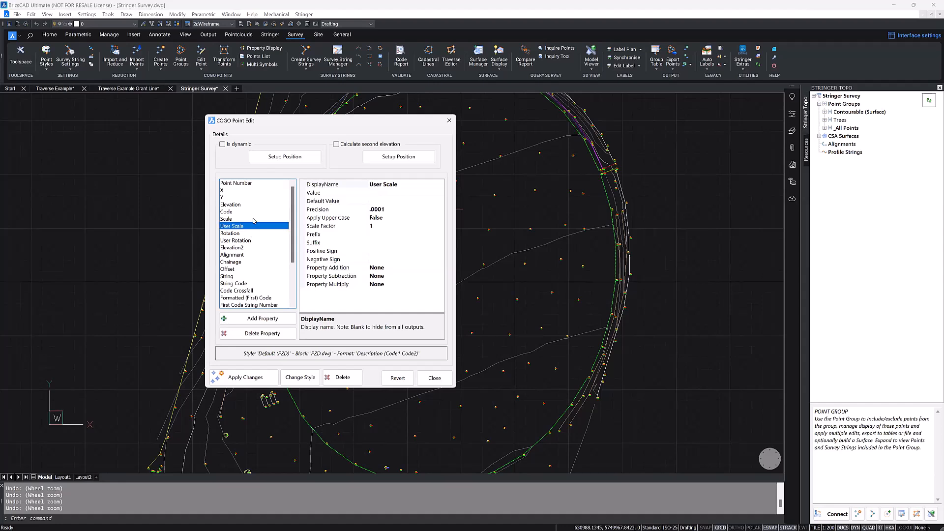
left_click(254, 219)
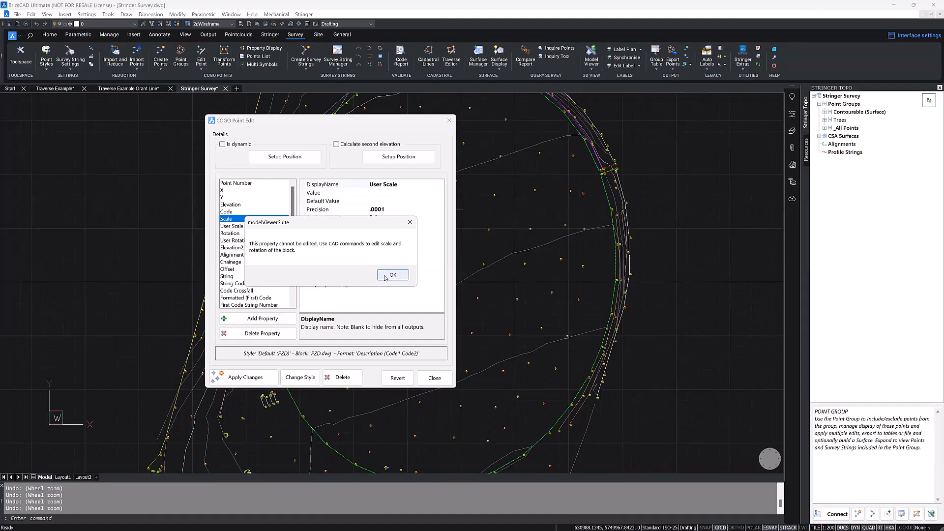
left_click(386, 275)
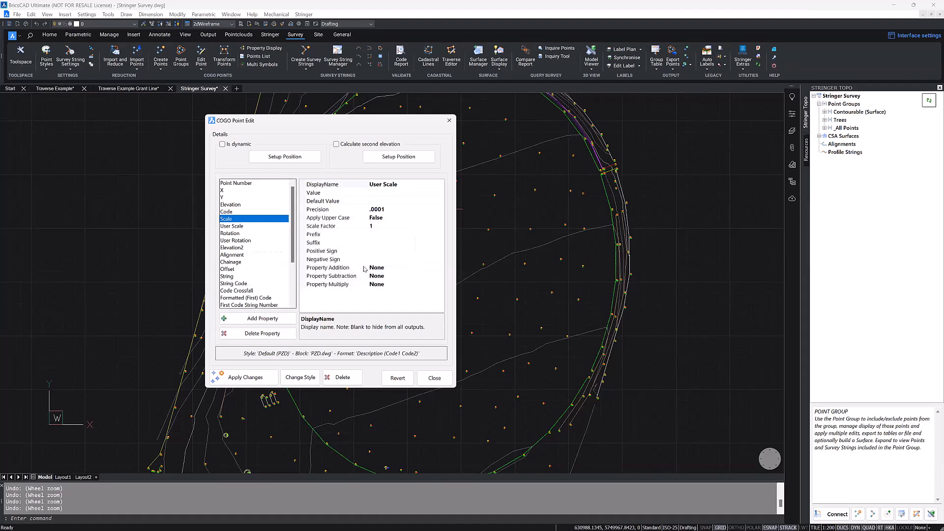
left_click(226, 211)
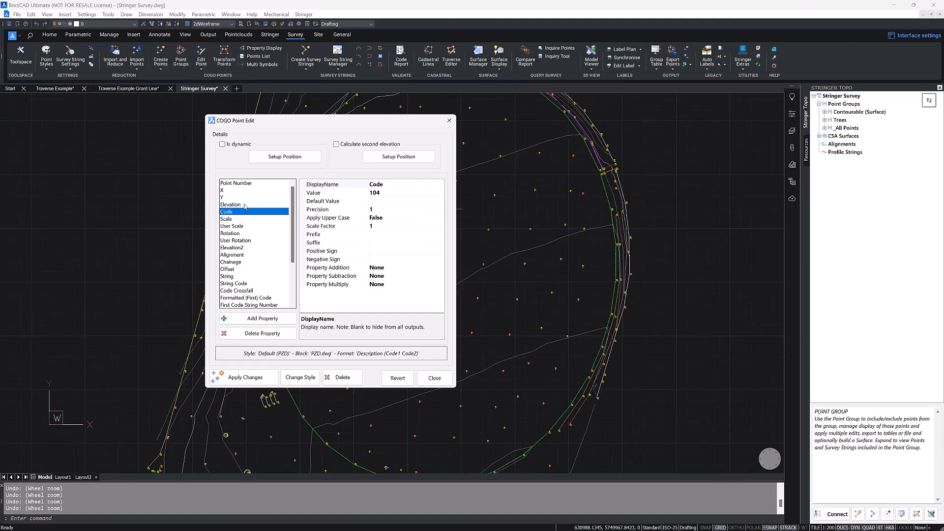
Step: Set point 1153's elevation to 98.7976436525972, apply the change, and close the point editor after moving it clear of the point
left_click(245, 205)
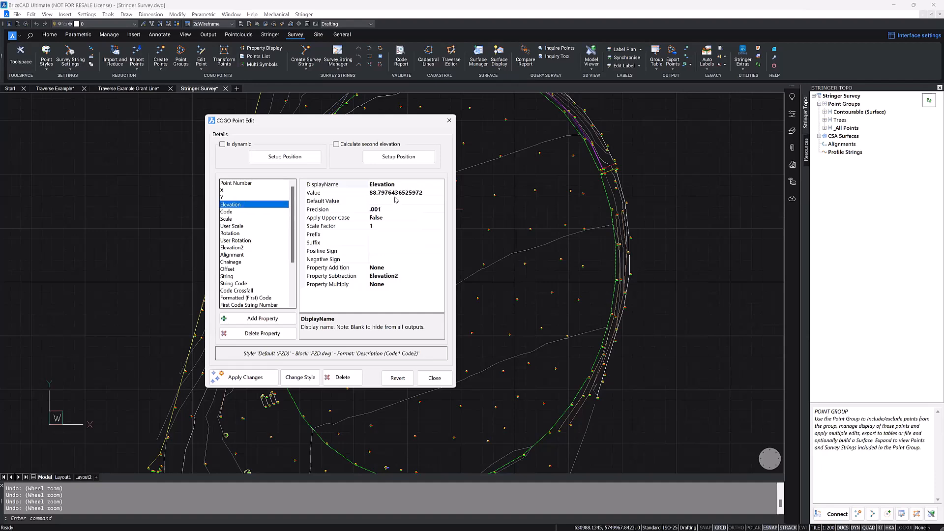
left_click(381, 192)
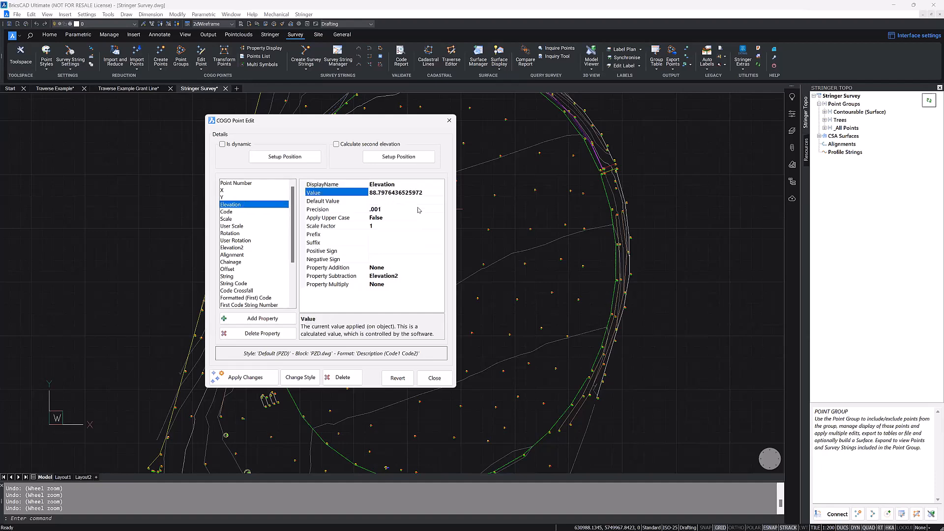
key("BackSpace")
type("9")
left_click(249, 381)
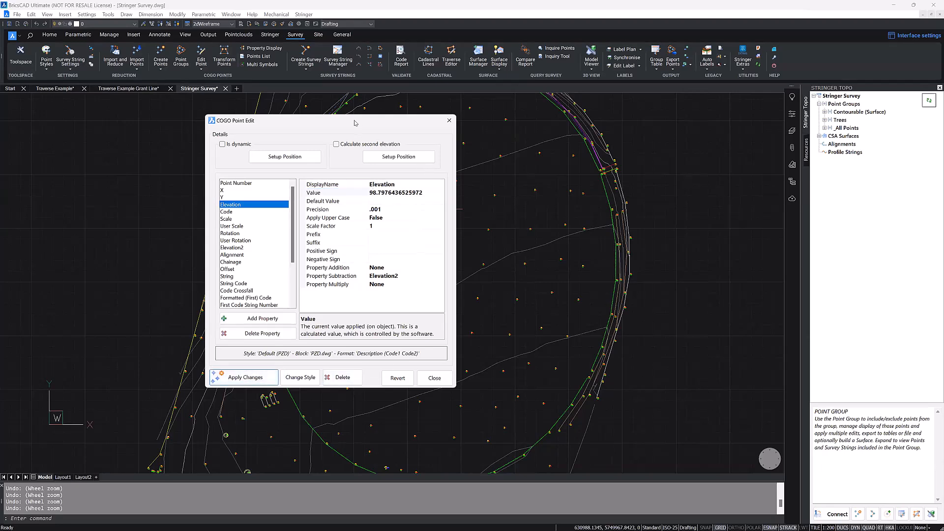
left_click_drag(295, 120, 133, 116)
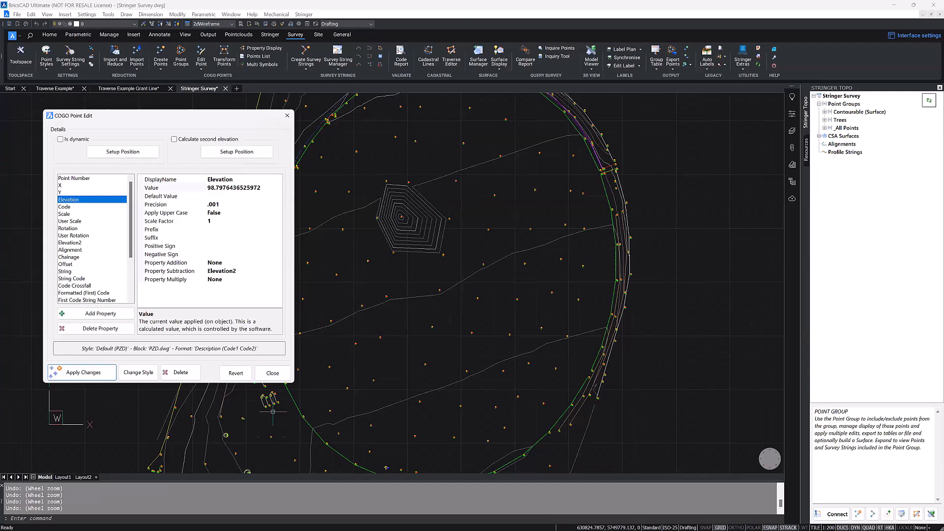
left_click(272, 374)
Step: Use Quick Edit to change the whole-number part of point 1153's elevation back to 88, keeping its decimals
left_click(202, 68)
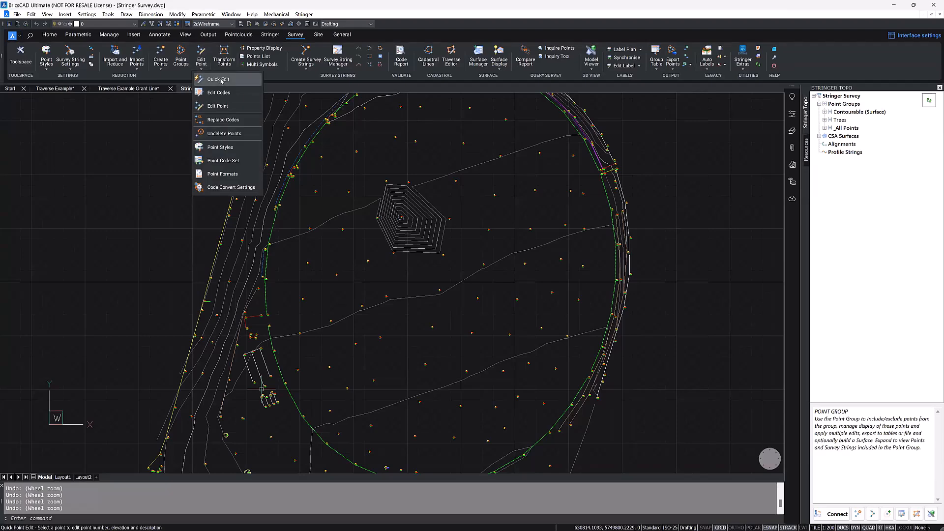
left_click(231, 89)
scroll(408, 216, "up", 10)
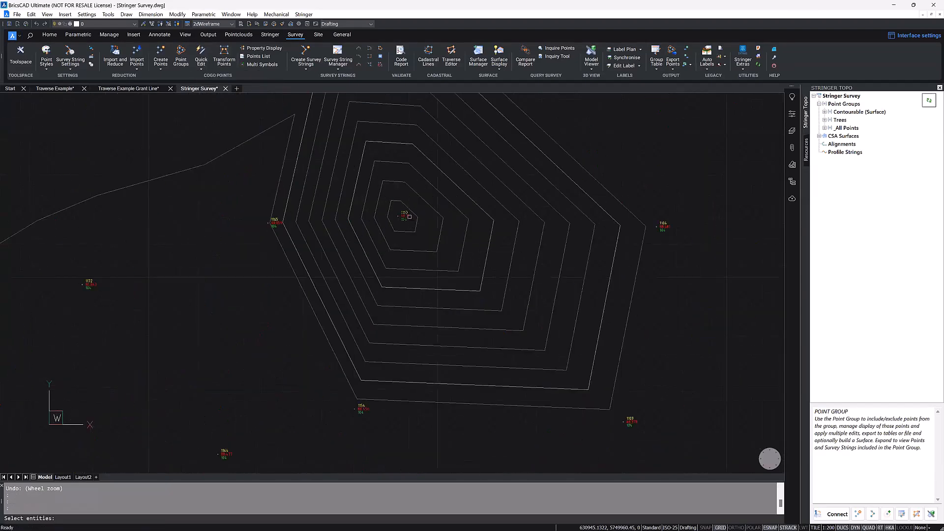
scroll(410, 217, "down", 6)
left_click(410, 217)
left_click(183, 227)
key("BackSpace")
type("88.7976")
left_click(167, 268)
left_click(246, 261)
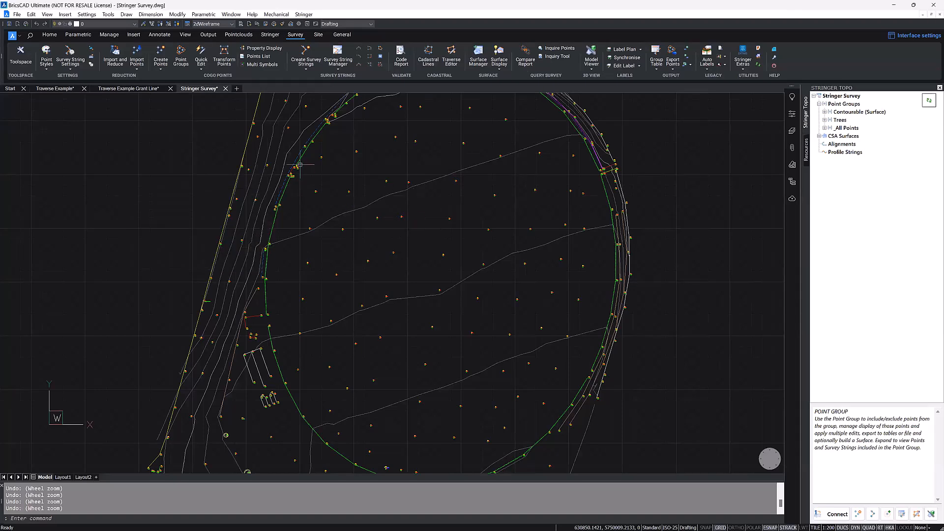
Step: Open the point list of the Contourable (Surface) point group
left_click(205, 54)
left_click(843, 113)
right_click(843, 116)
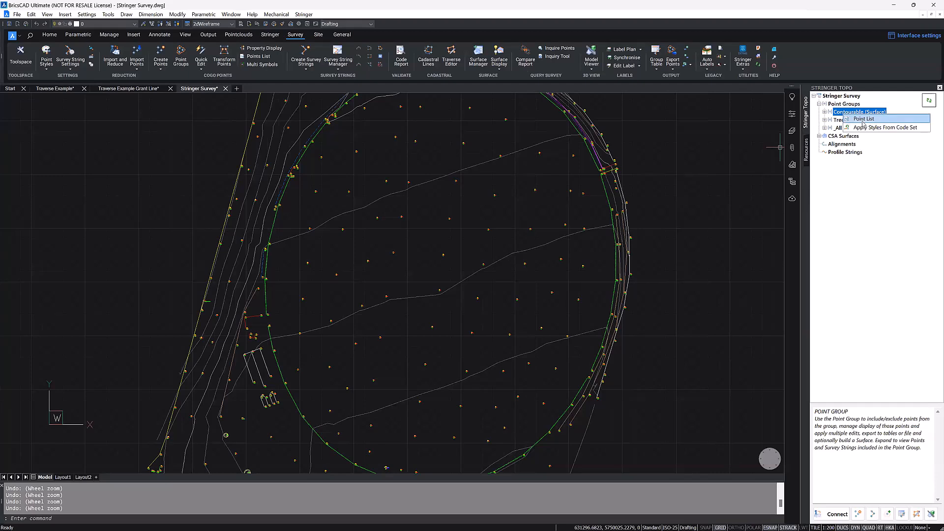
left_click(863, 120)
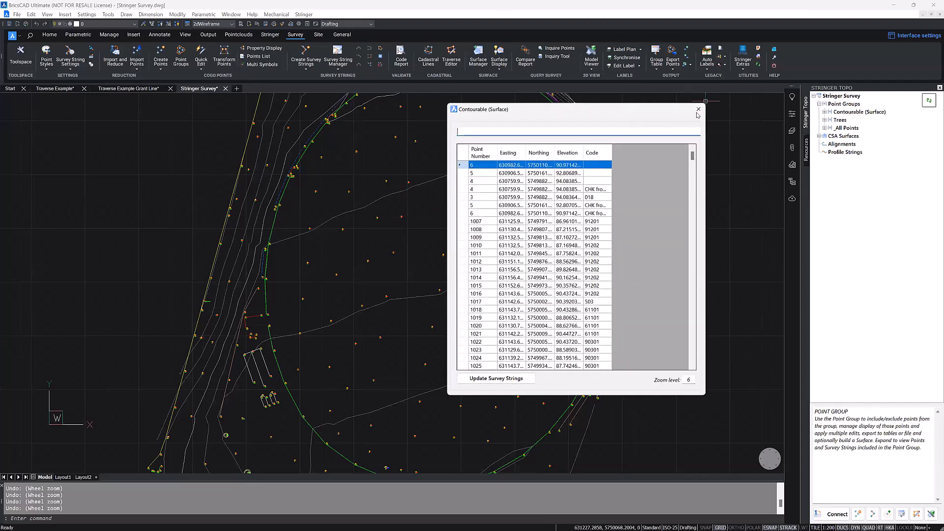
left_click(201, 62)
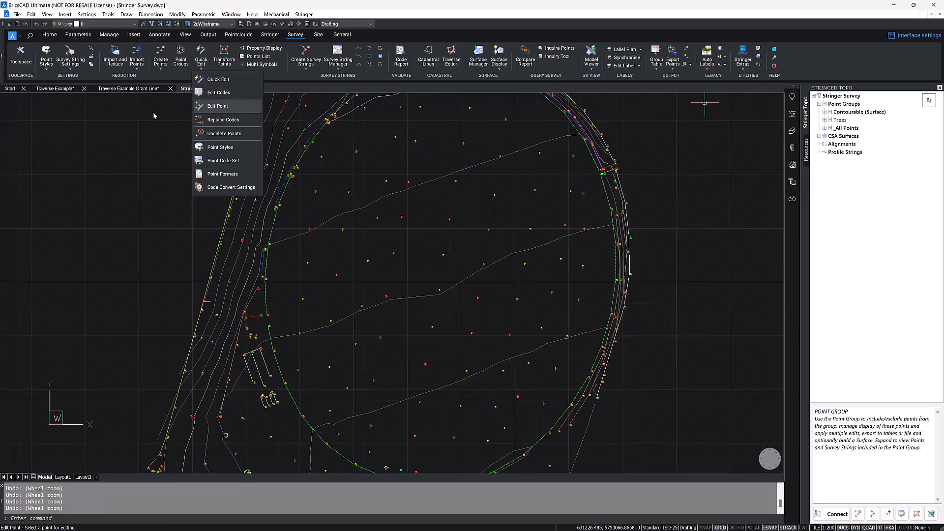
left_click(160, 124)
left_click(206, 128)
left_click(165, 160)
left_click(427, 226)
left_click(414, 243)
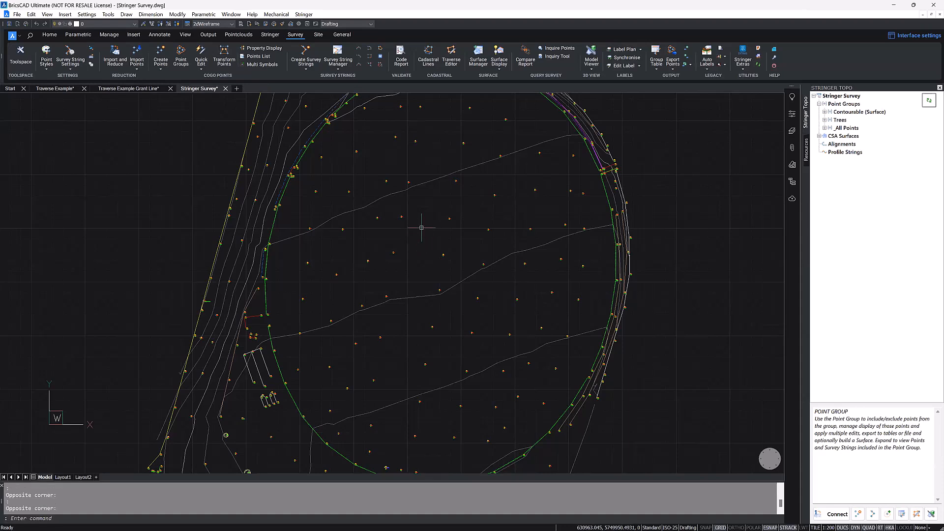
Step: Display the Points List for the Contourable (Surface) point group, then close it
left_click(254, 57)
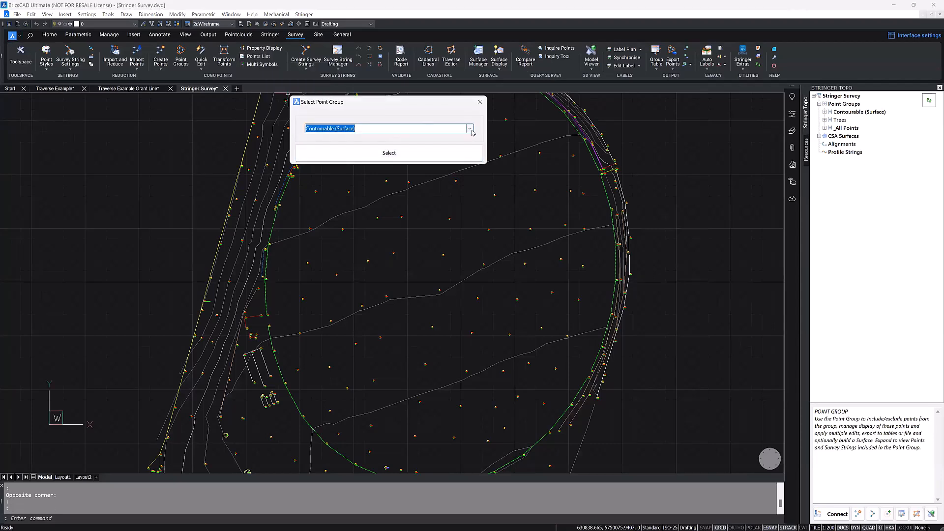
left_click(470, 128)
left_click(428, 141)
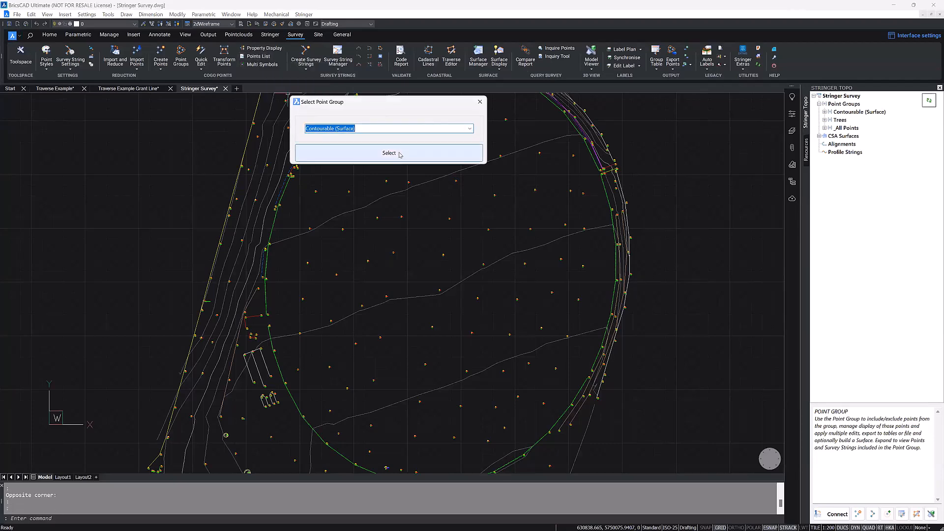
left_click(400, 155)
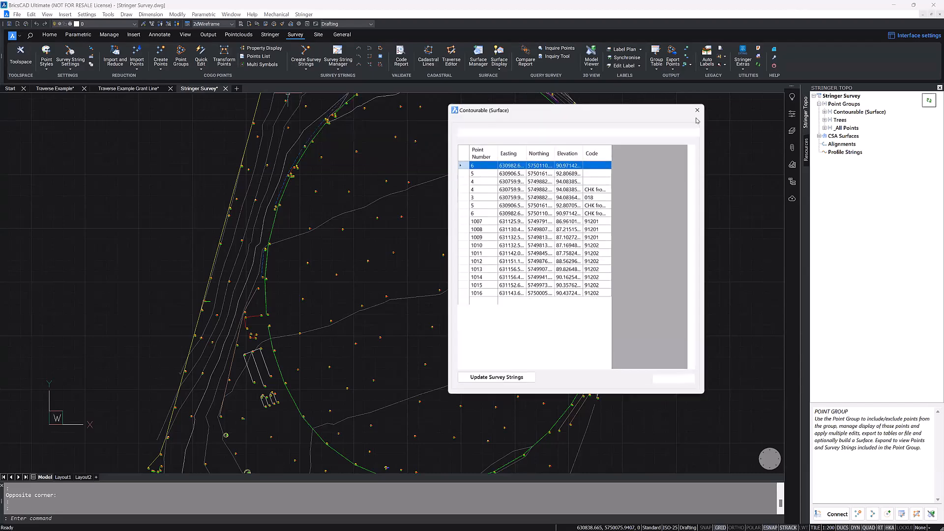
left_click(698, 109)
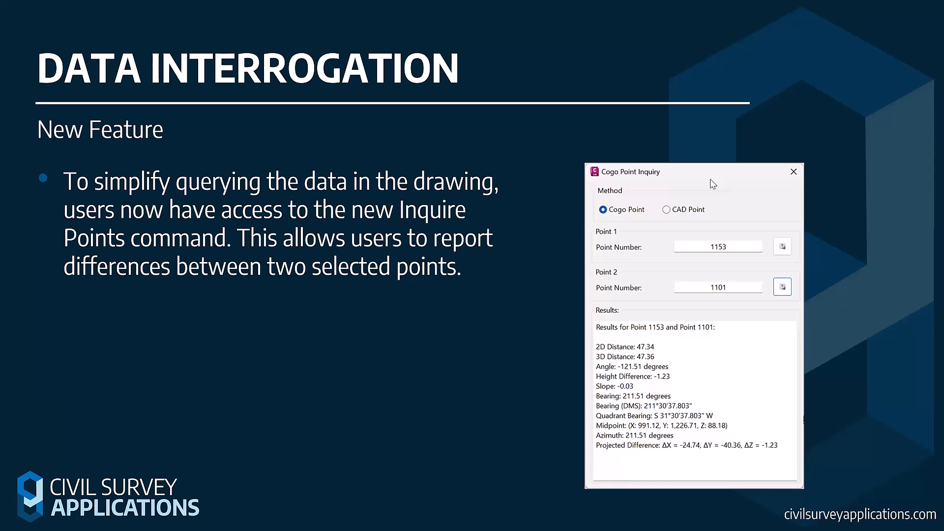
left_click(183, 268)
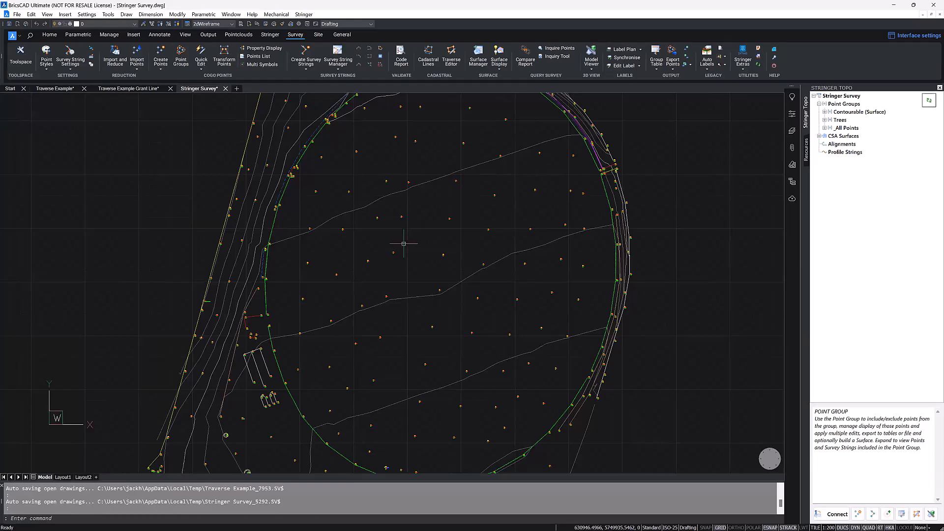
Step: Start a Cogo Point Inquiry and pick point 1153 in the drawing as Point 1
left_click(560, 48)
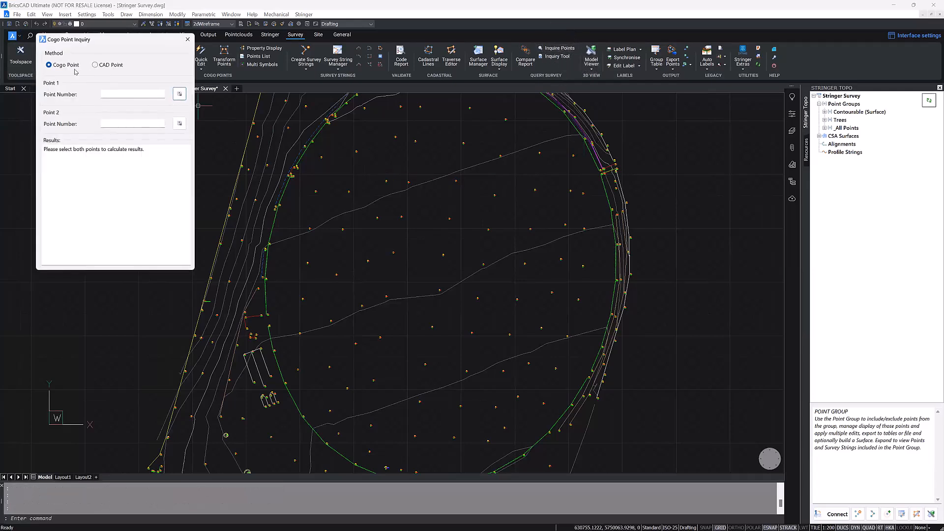
left_click(137, 97)
left_click(180, 96)
left_click(180, 124)
left_click(180, 96)
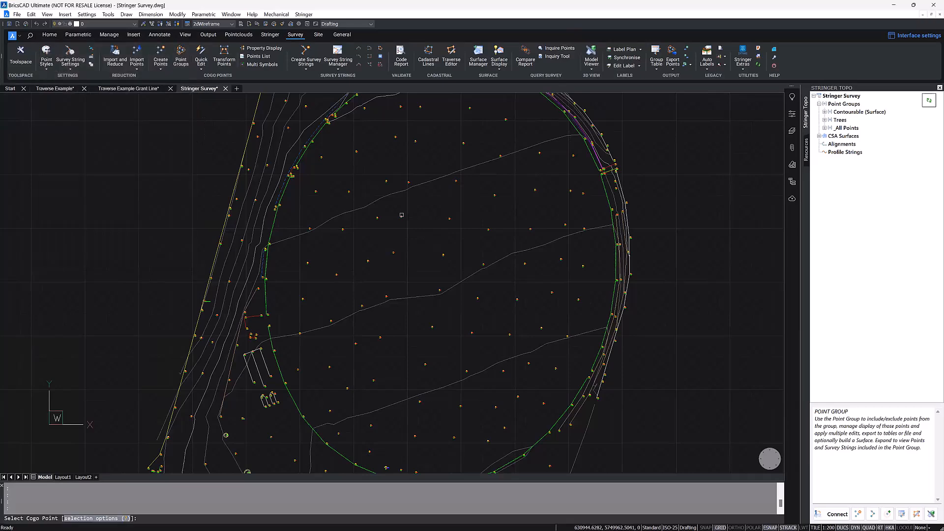
scroll(401, 215, "up", 3)
scroll(401, 215, "up", 4)
left_click(415, 221)
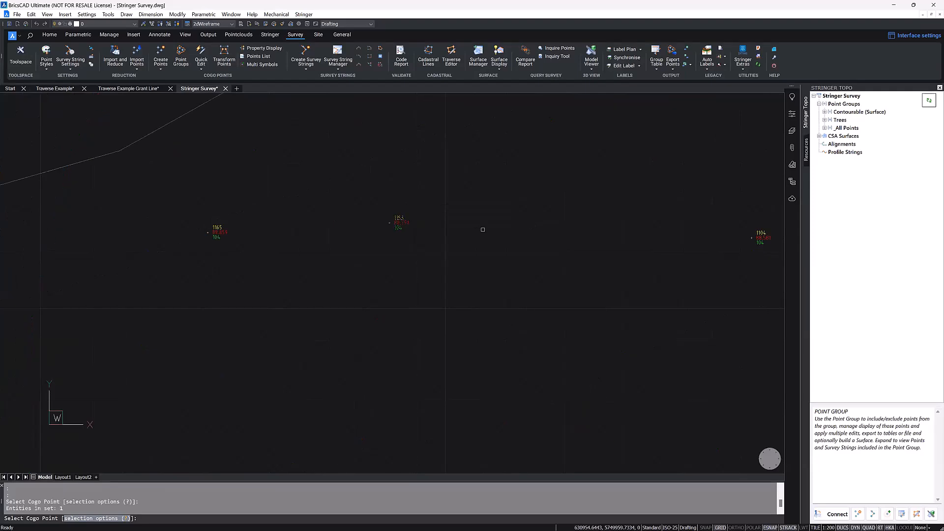
key("Return")
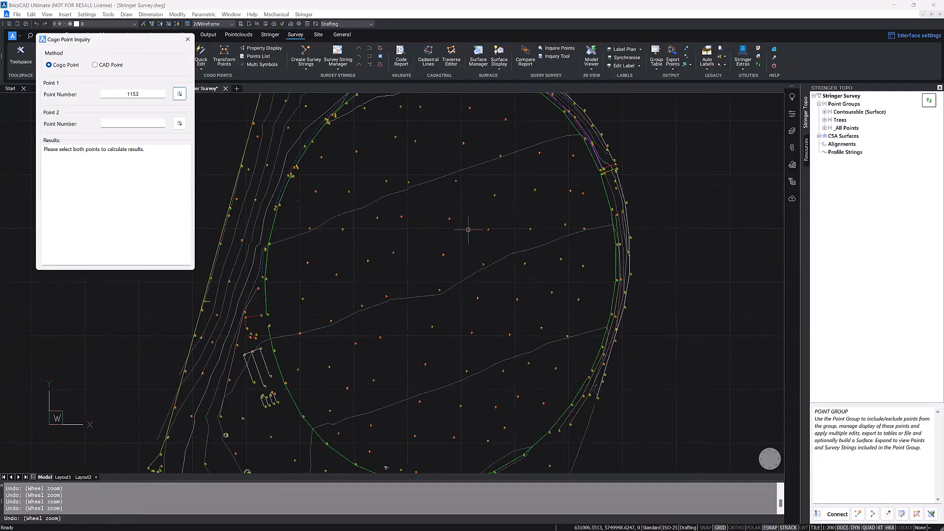
Step: Pick point 1102 as Point 2 of the inquiry and examine the reported height difference and slope
left_click(179, 125)
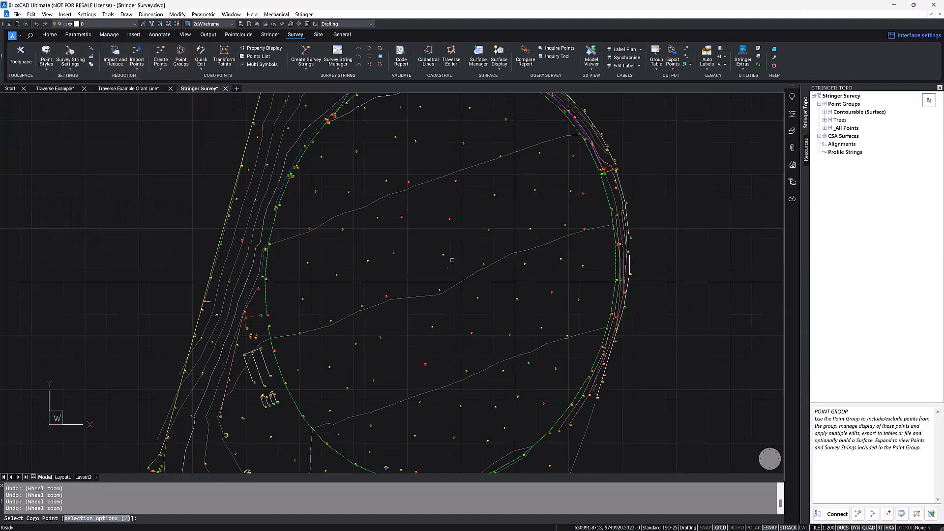
left_click(441, 290)
key("Return")
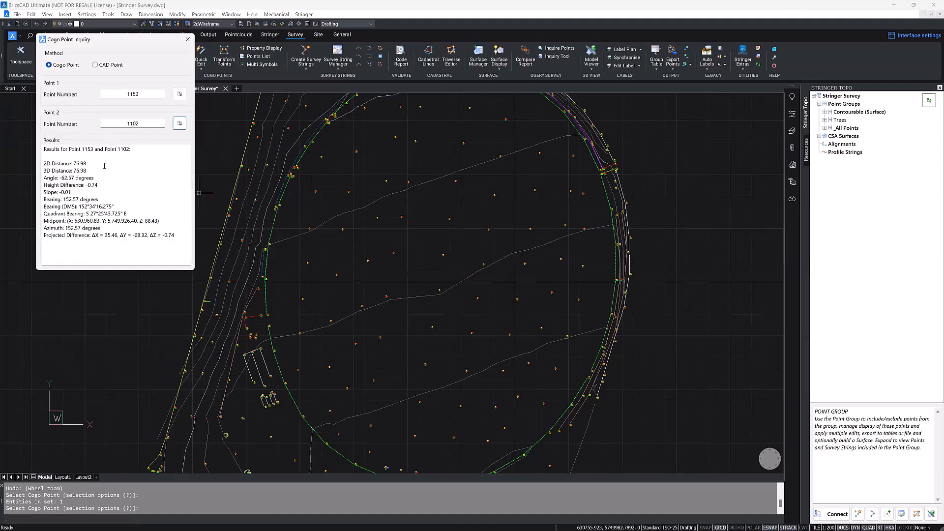
left_click_drag(46, 171, 127, 176)
left_click_drag(47, 186, 132, 190)
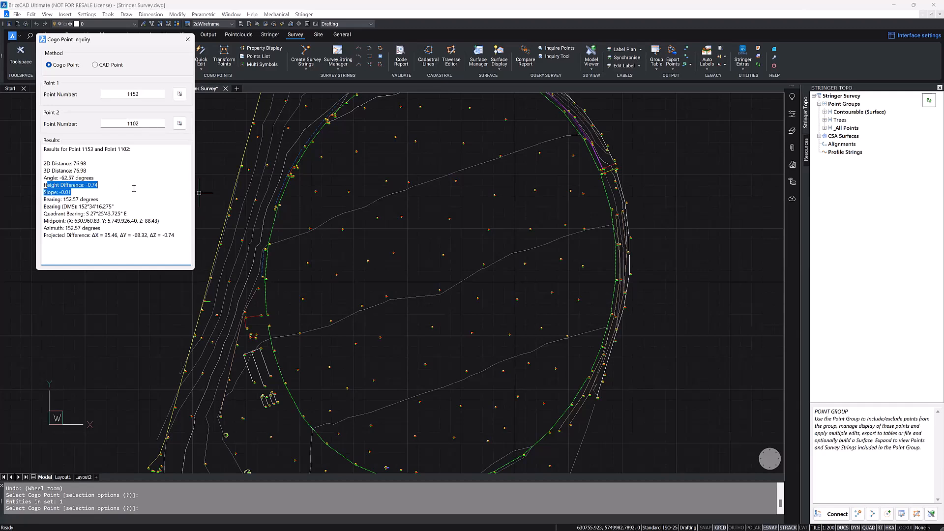
left_click(111, 192)
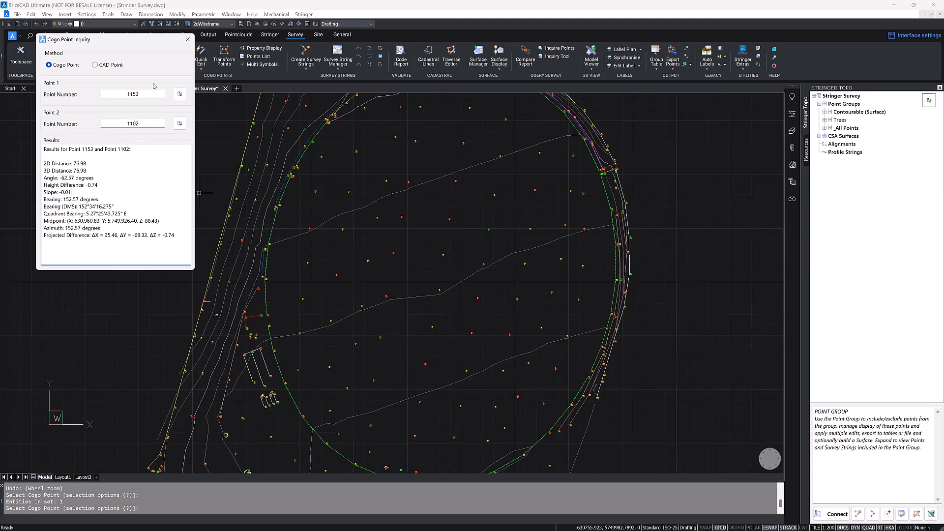
Step: Change the inquiry's Point 1 to point 1289, review the results against point 1102, and close the inquiry
left_click(179, 98)
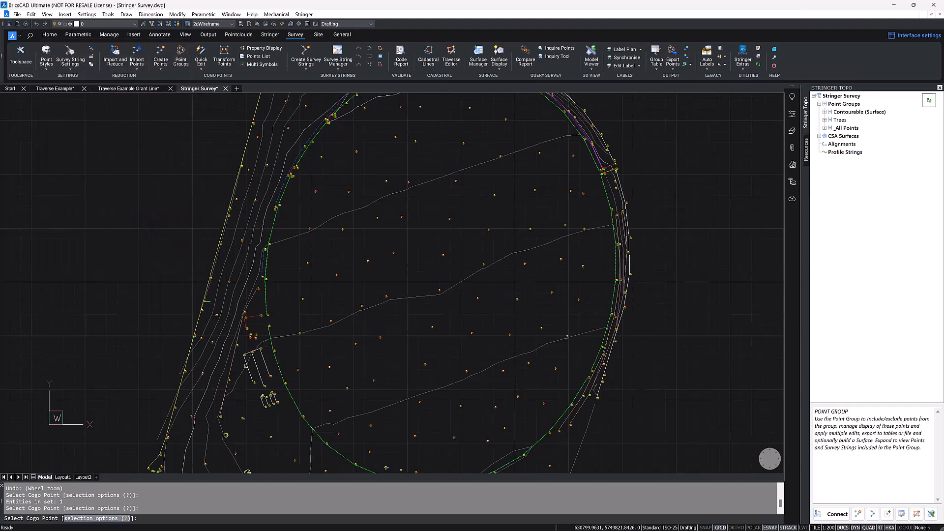
scroll(241, 361, "up", 2)
scroll(242, 361, "up", 8)
left_click(169, 300)
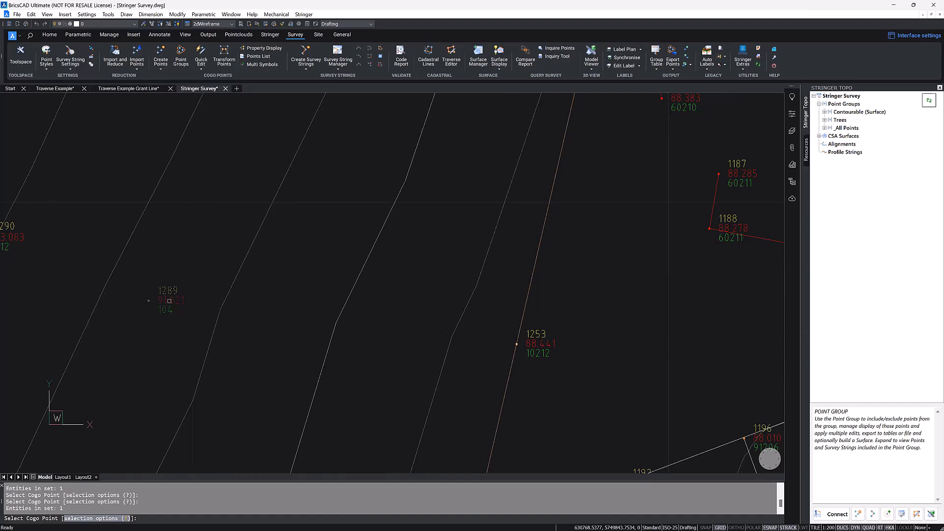
key("Return")
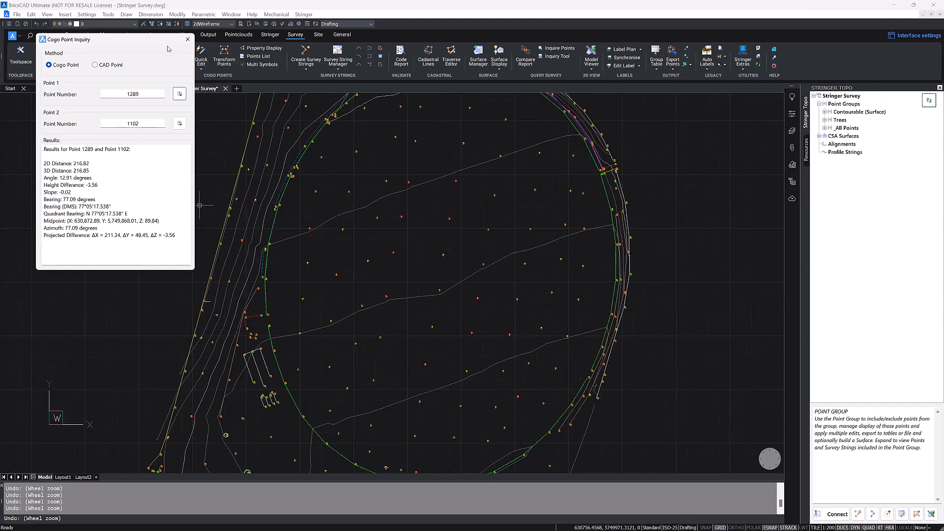
left_click(186, 42)
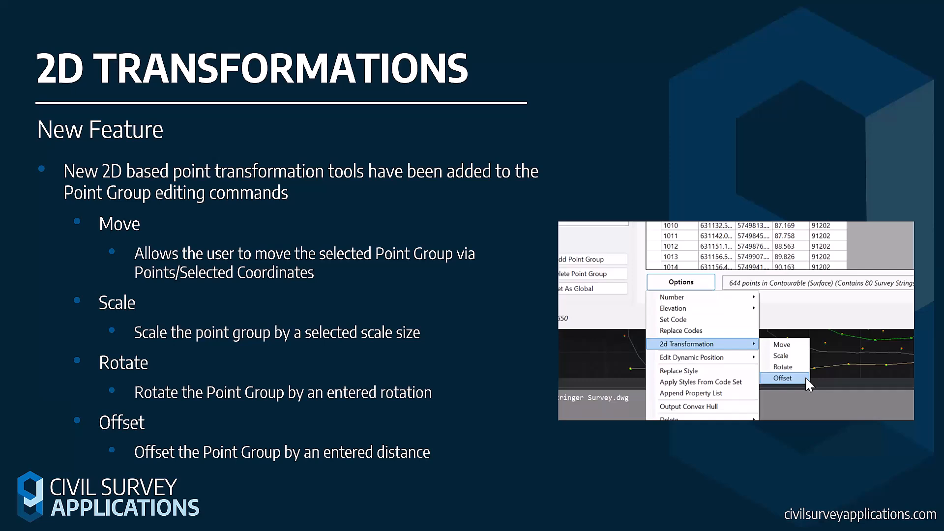
left_click(468, 272)
left_click(468, 271)
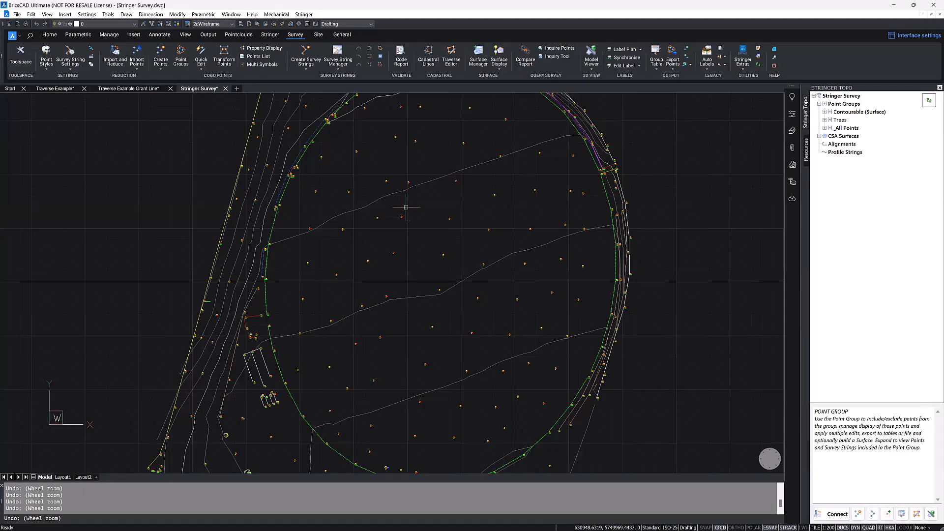
Step: Expand the Contourable (Surface) group in the Stringer Topo tree and open the Point Groups manager from the tree
left_click(183, 56)
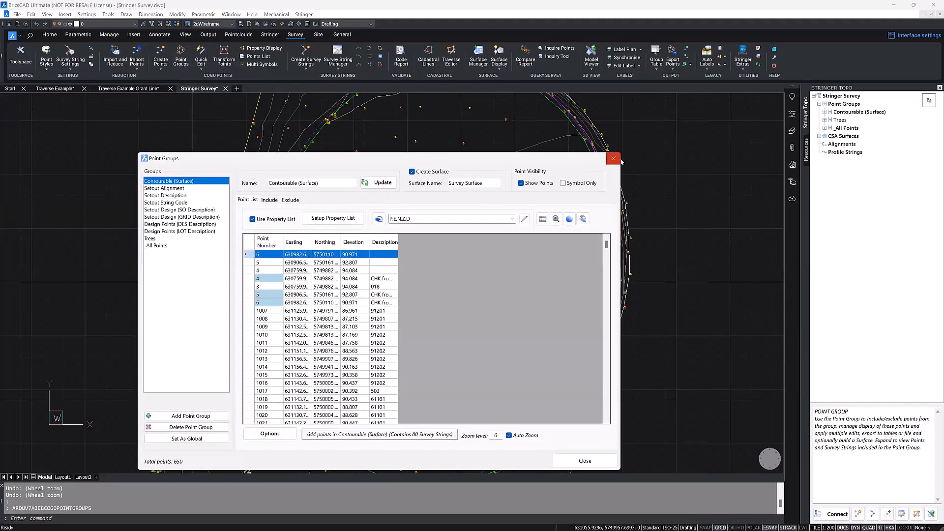
left_click(614, 159)
right_click(849, 113)
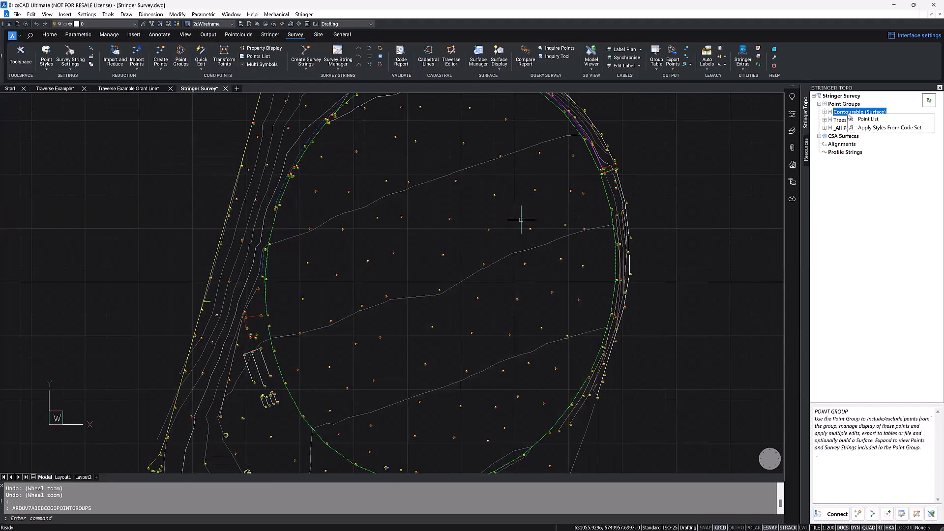
double_click(843, 105)
double_click(843, 105)
double_click(844, 112)
left_click(843, 120)
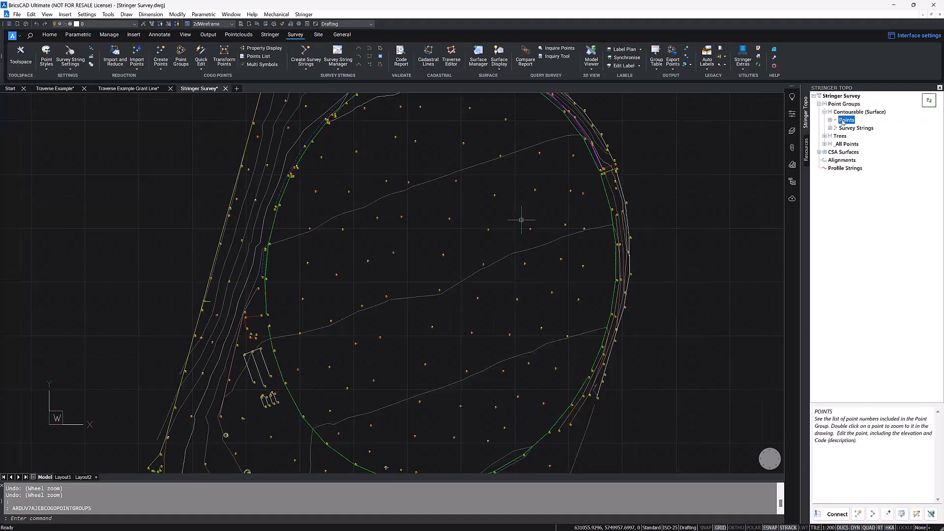
left_click(843, 105)
right_click(841, 105)
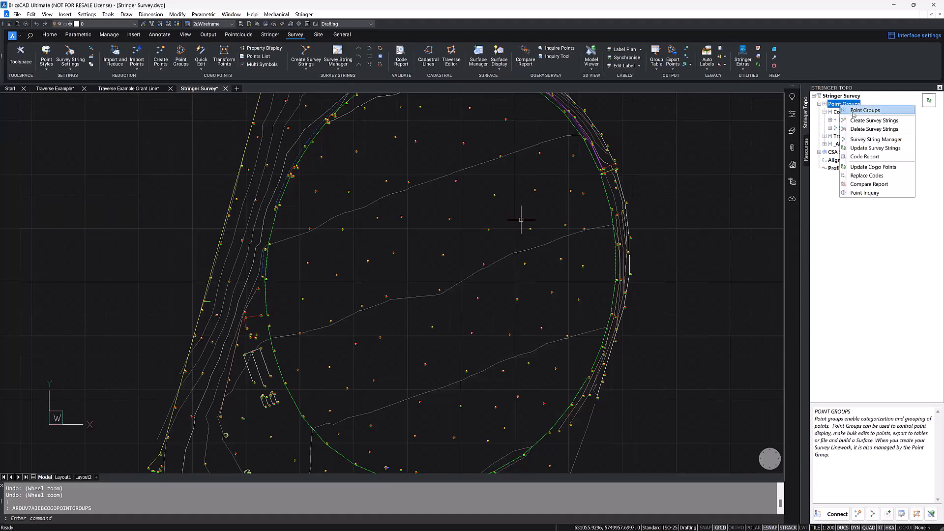
left_click(854, 111)
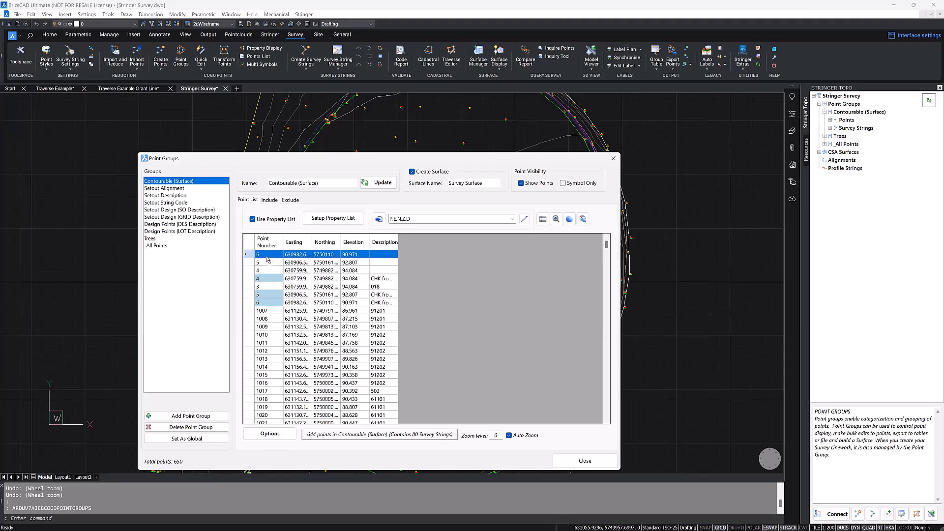
Step: View the 2D Transformation options available for the points of the Contourable (Surface) group
left_click(272, 435)
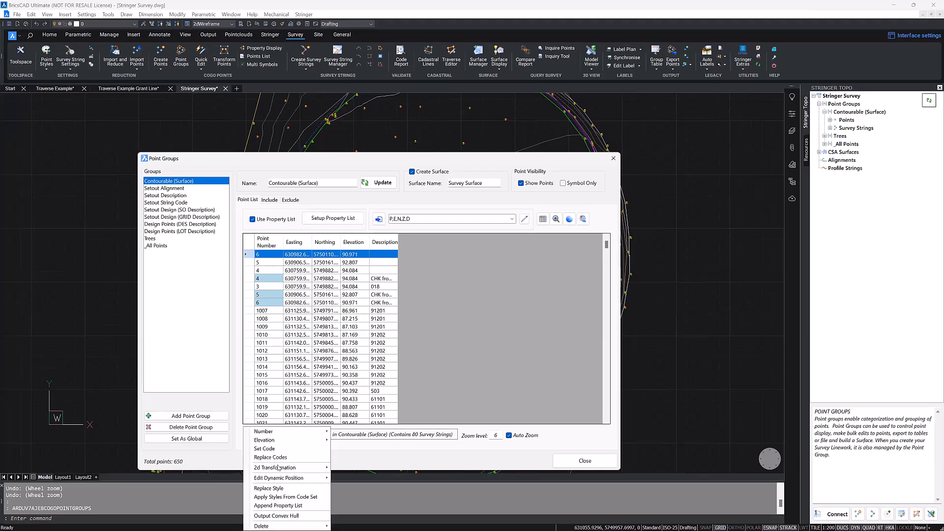
mouse_move(283, 467)
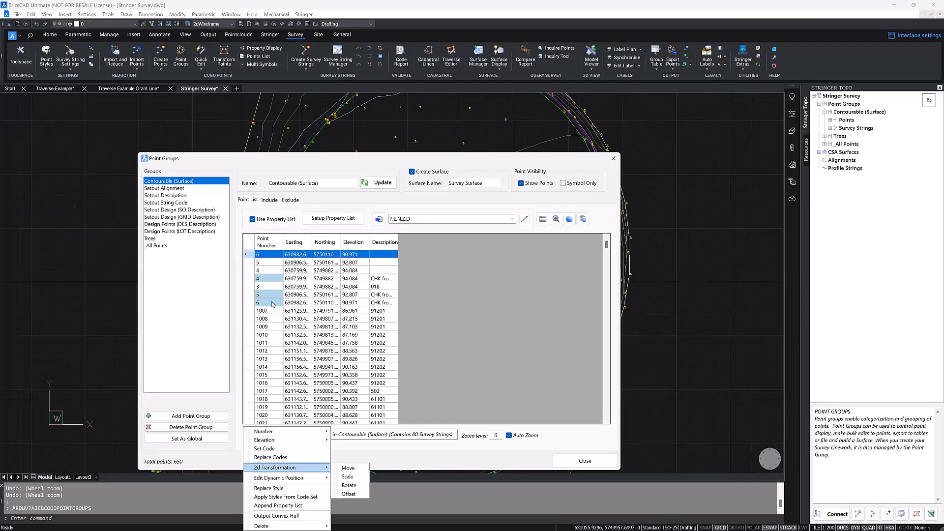
left_click(269, 258)
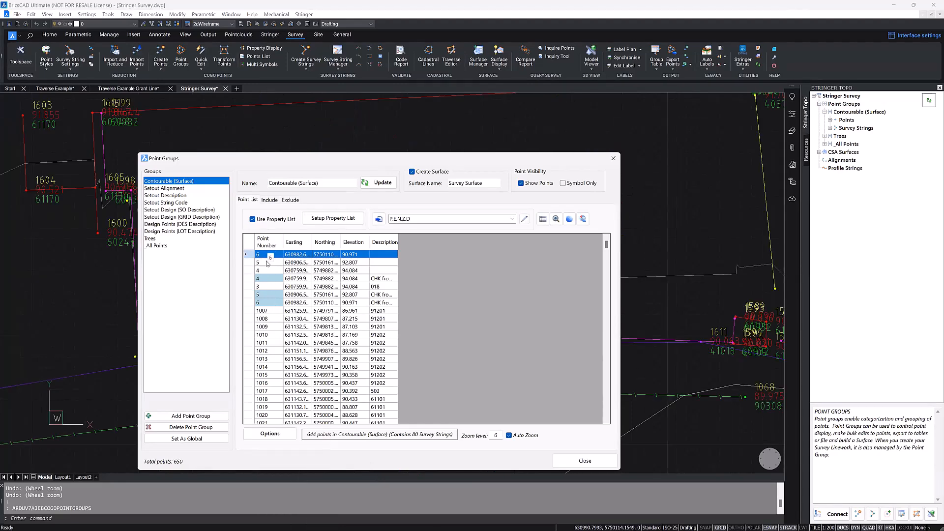
Step: Add points 3, 1009, 1013 and 1016 to the selection of point 6 in the group's point list
left_click(266, 286, "ctrl")
left_click(270, 327, "ctrl")
left_click(267, 359, "ctrl")
left_click(267, 383, "ctrl")
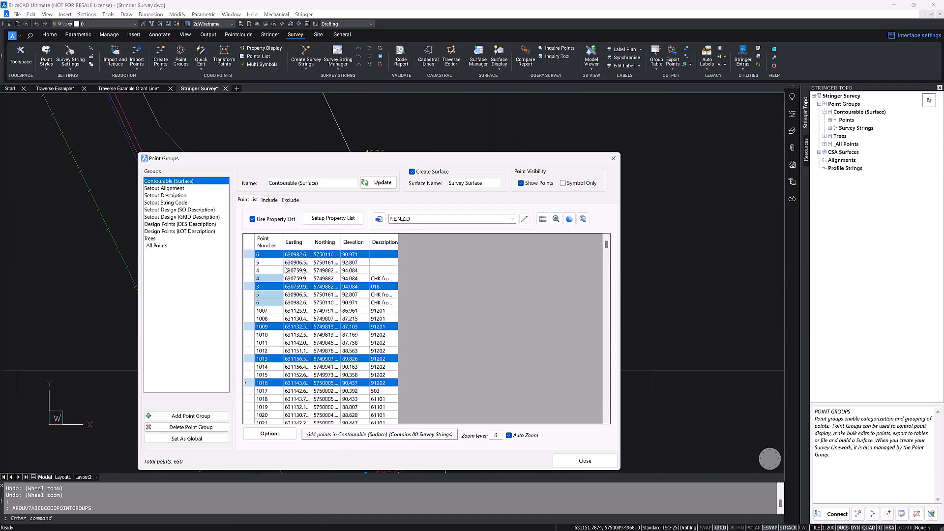
Step: Select all points in the Contourable (Surface) group's point list and start a 2D Move transformation on them
left_click(272, 254)
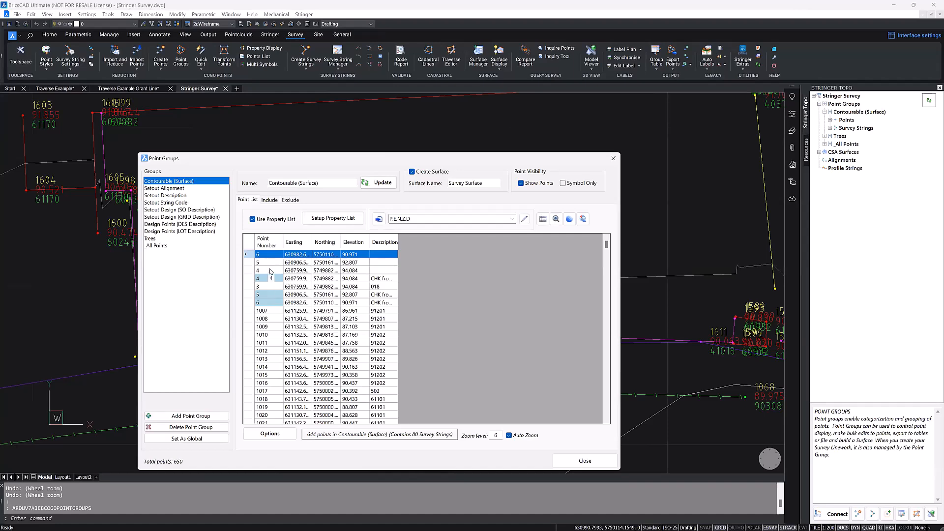
key("ctrl+a")
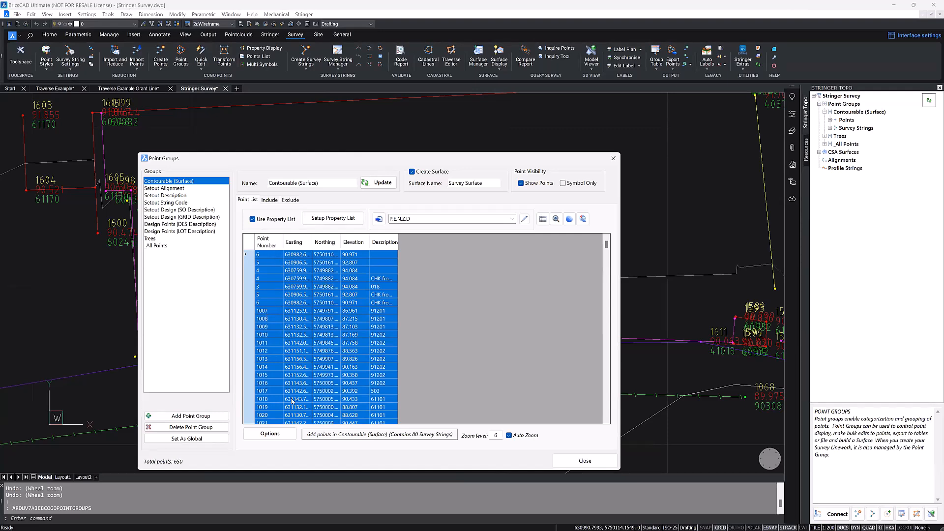
left_click(288, 437)
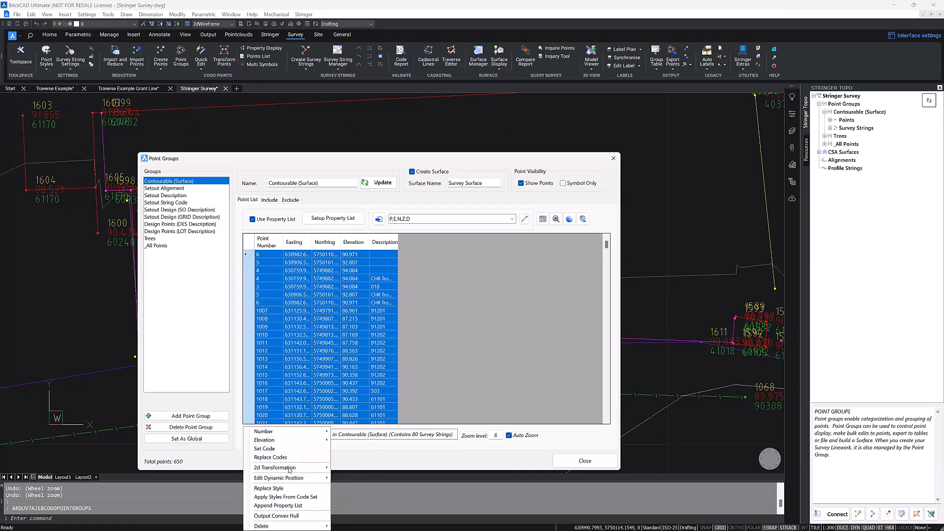
mouse_move(298, 469)
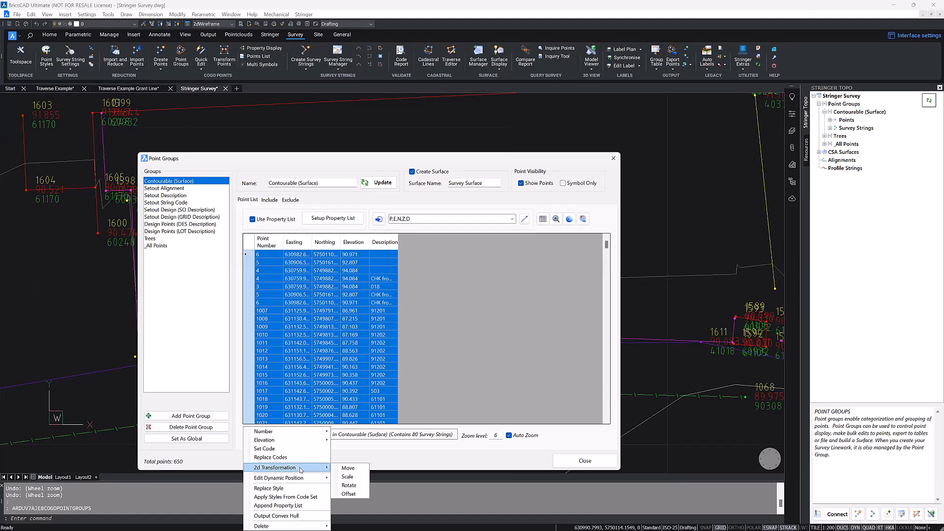
left_click(355, 470)
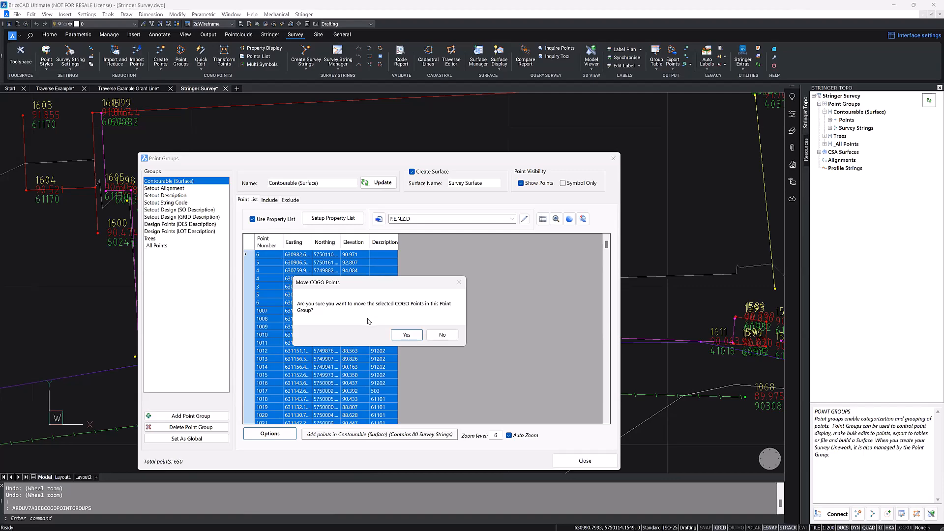
left_click(405, 334)
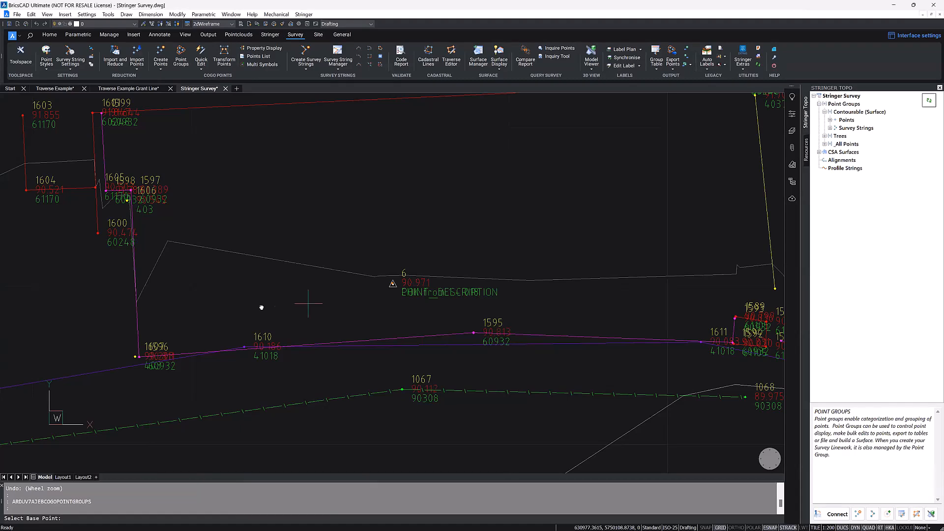
Step: Move the points from base point 1216 at the west end of the southern bank string to that string's east end
scroll(287, 322, "down", 5)
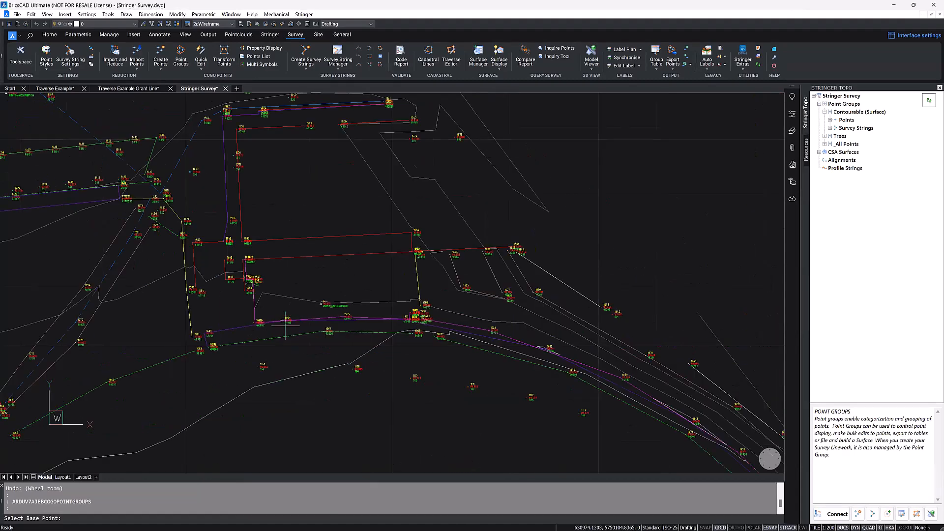
scroll(285, 322, "down", 2)
middle_click_drag(628, 355, 651, 251)
scroll(289, 237, "down", 3)
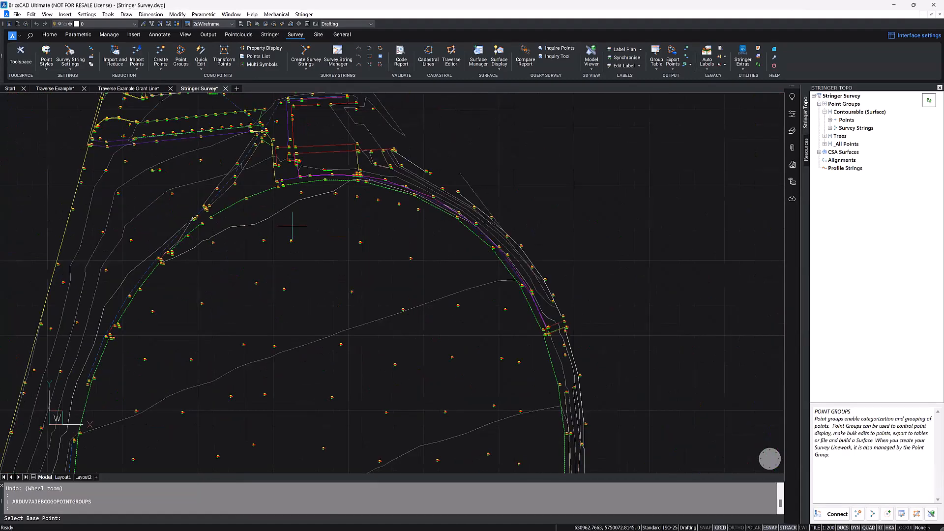
scroll(286, 261, "down", 3)
middle_click_drag(280, 305, 355, 202)
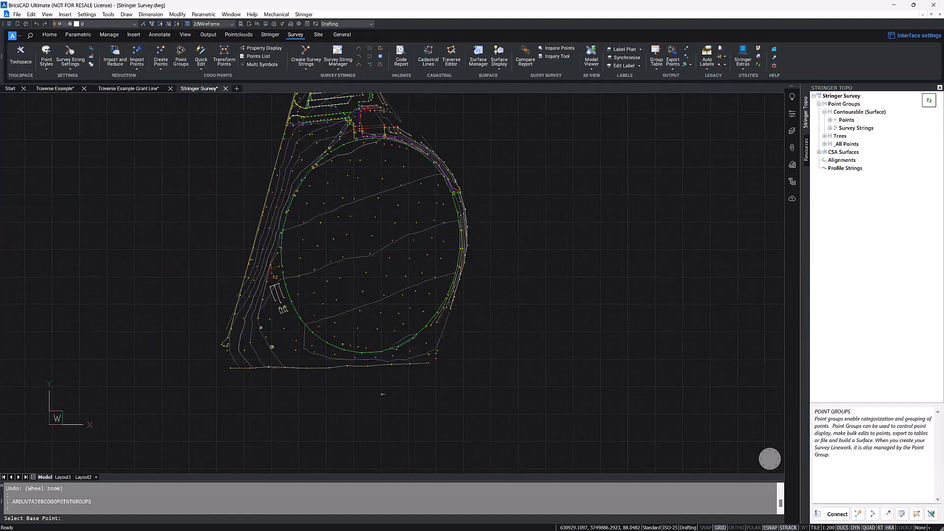
left_click(376, 361)
scroll(362, 382, "down", 1)
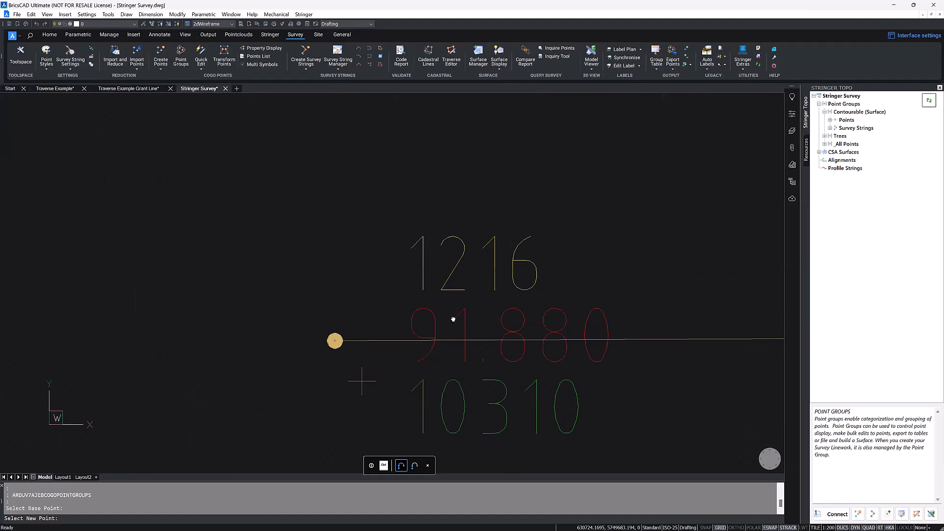
scroll(361, 382, "down", 5)
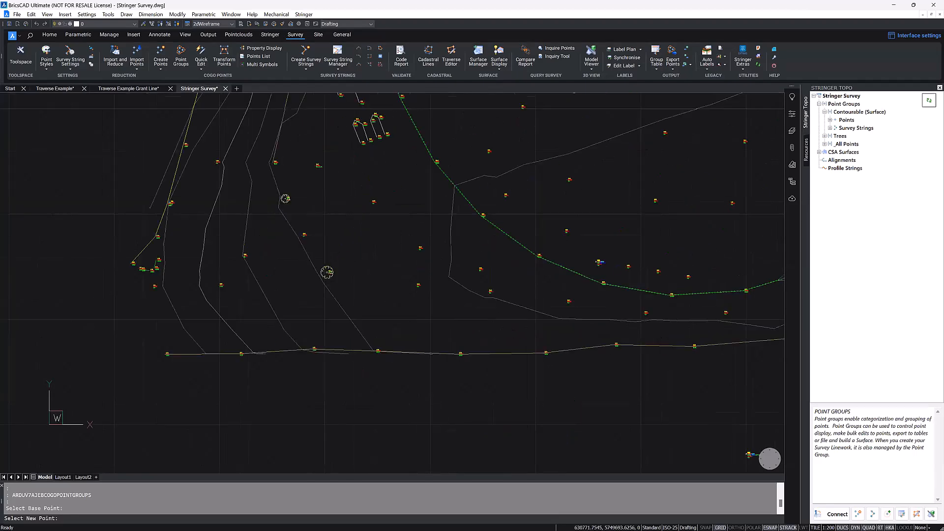
scroll(204, 325, "down", 3)
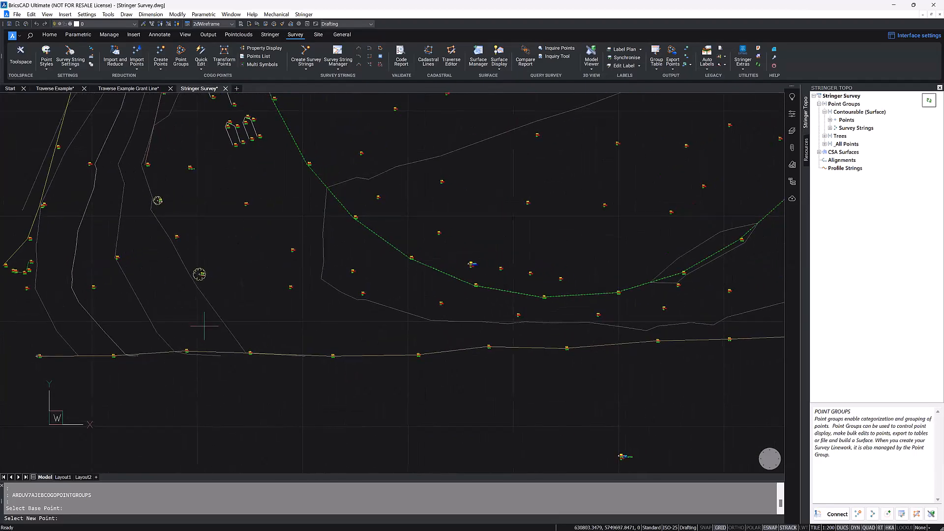
scroll(550, 320, "up", 4)
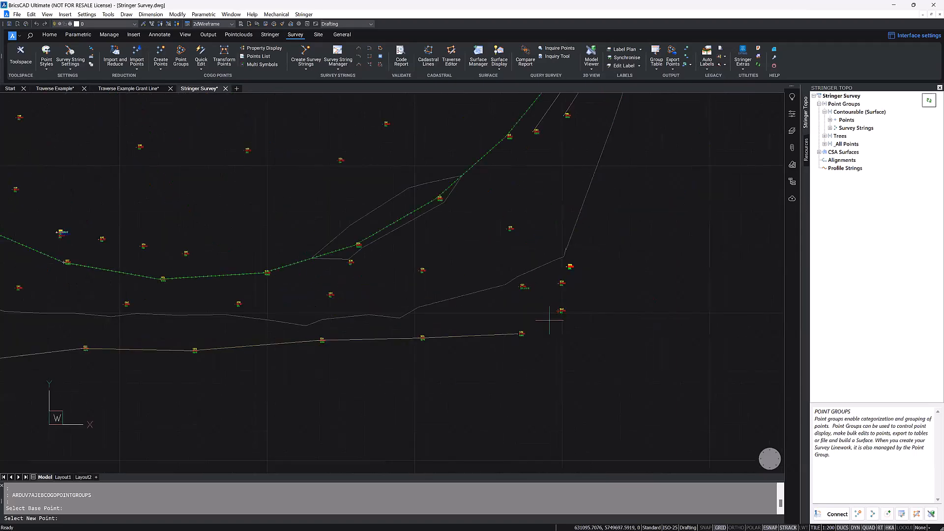
scroll(549, 320, "down", 5)
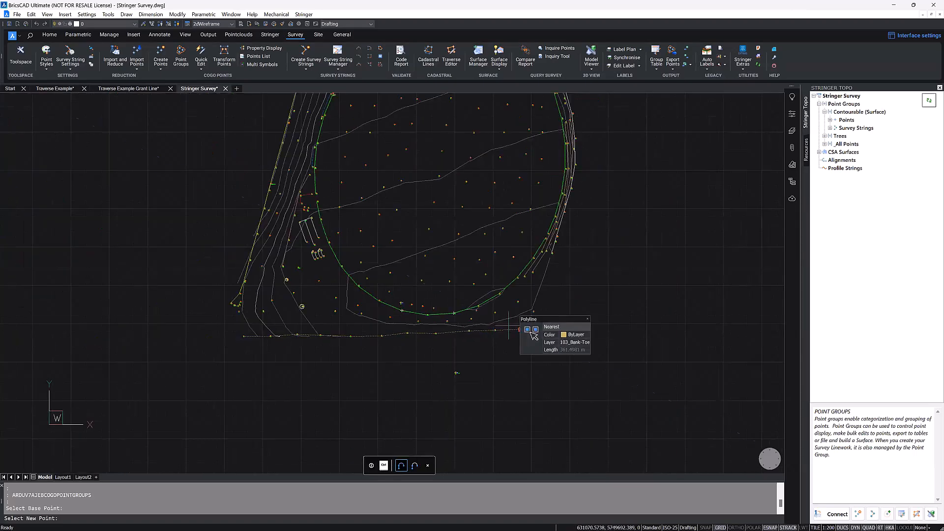
scroll(534, 334, "up", 5)
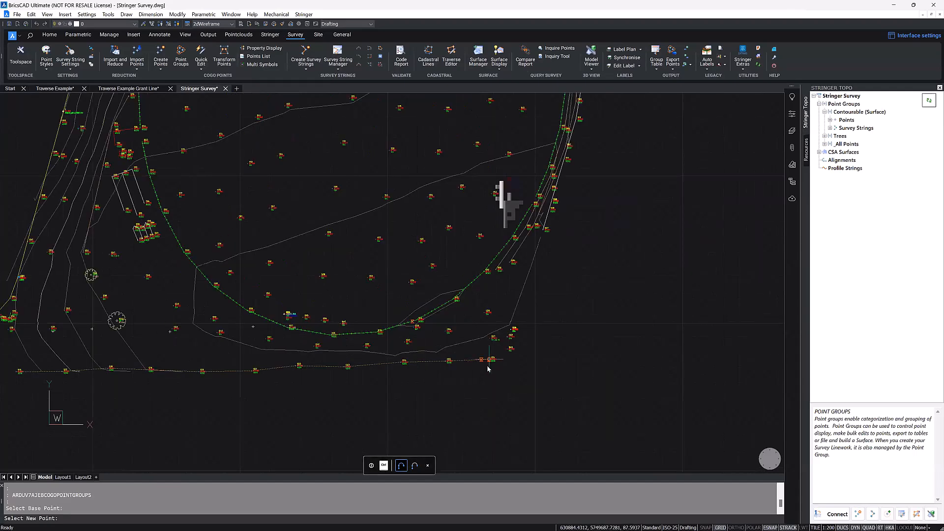
left_click(487, 365)
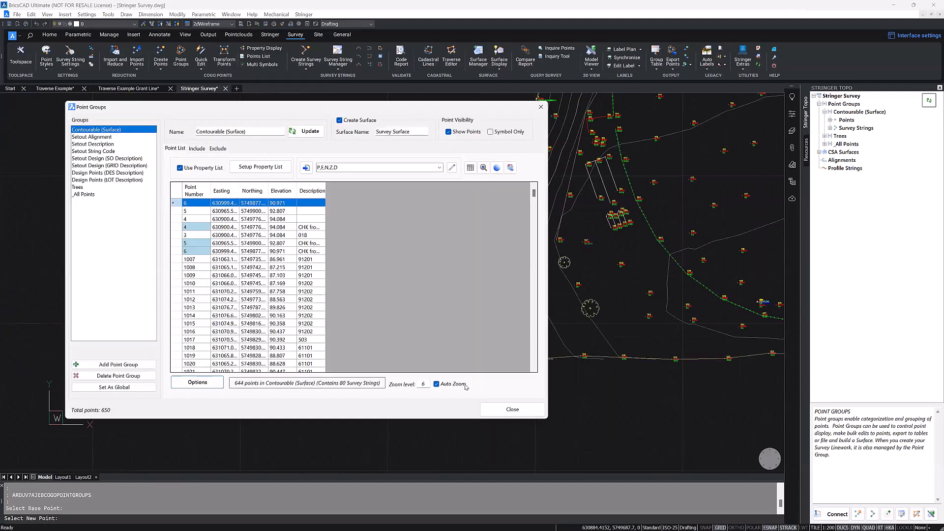
Step: Start a 2D Scale transformation on the group's points, with the west end of the southern bank string as base point
left_click(195, 383)
mouse_move(217, 430)
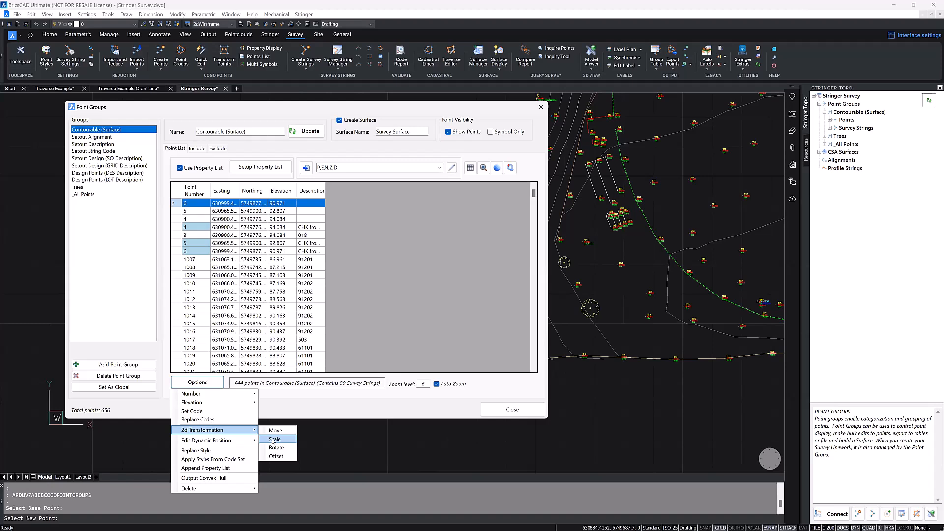
left_click(274, 440)
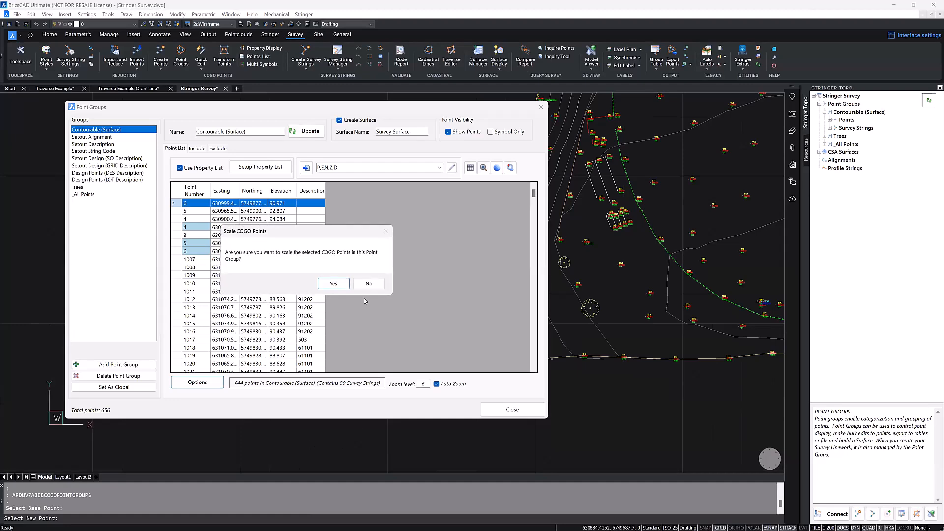
left_click(334, 284)
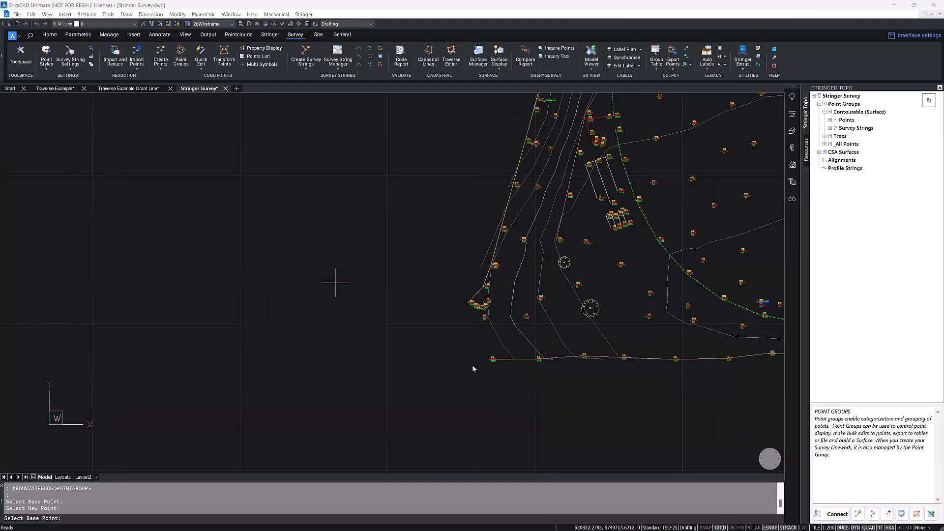
middle_click_drag(396, 378, 169, 383)
scroll(315, 383, "down", 2)
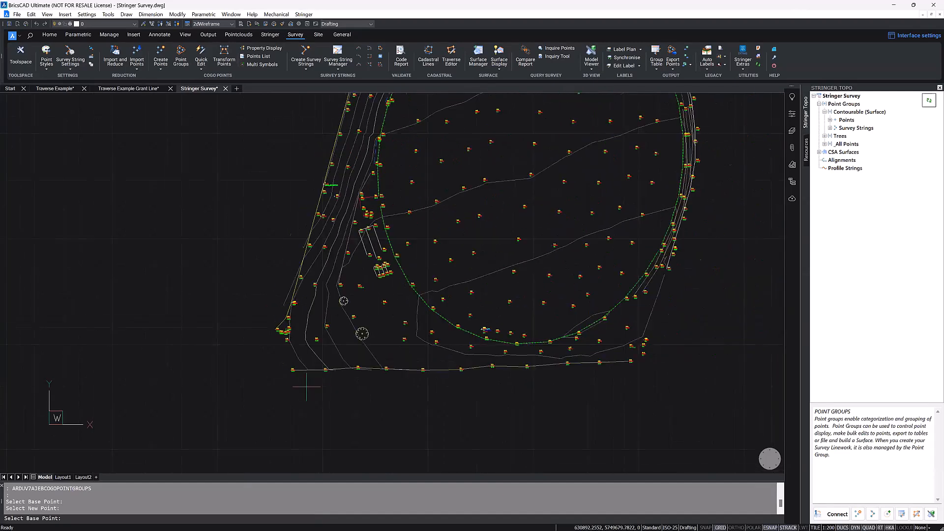
left_click(287, 369)
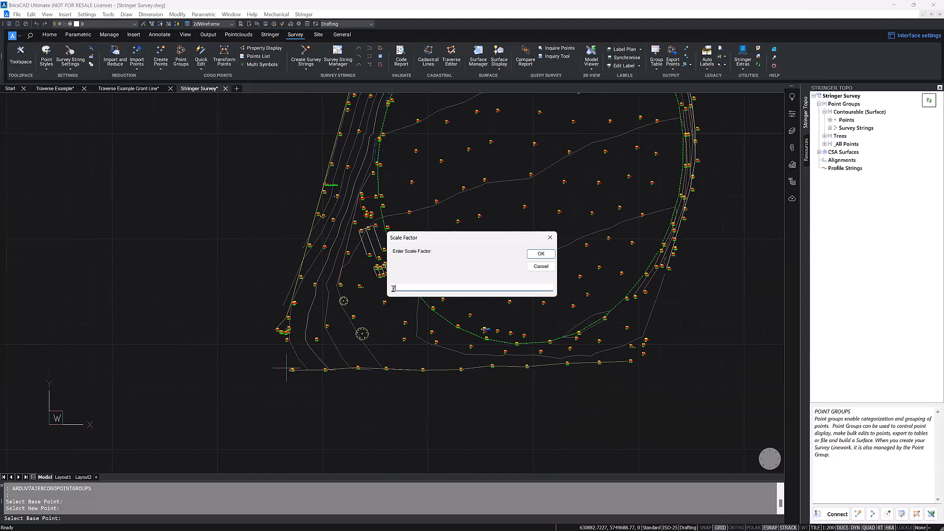
Step: Enter the scale factor and apply the scaling to the group's points
double_click(394, 289)
type("0.999")
key("BackSpace")
key("BackSpace")
key("BackSpace")
key("BackSpace")
key("BackSpace")
key("BackSpace")
left_click(541, 254)
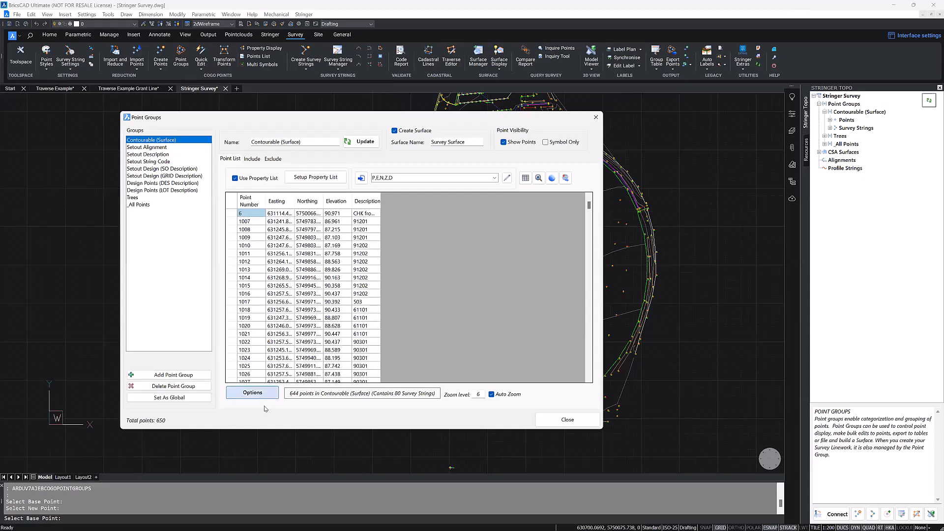
Step: Review the Rotate and Offset choices among the group's 2D transformations and close the Point Groups manager
left_click(253, 393)
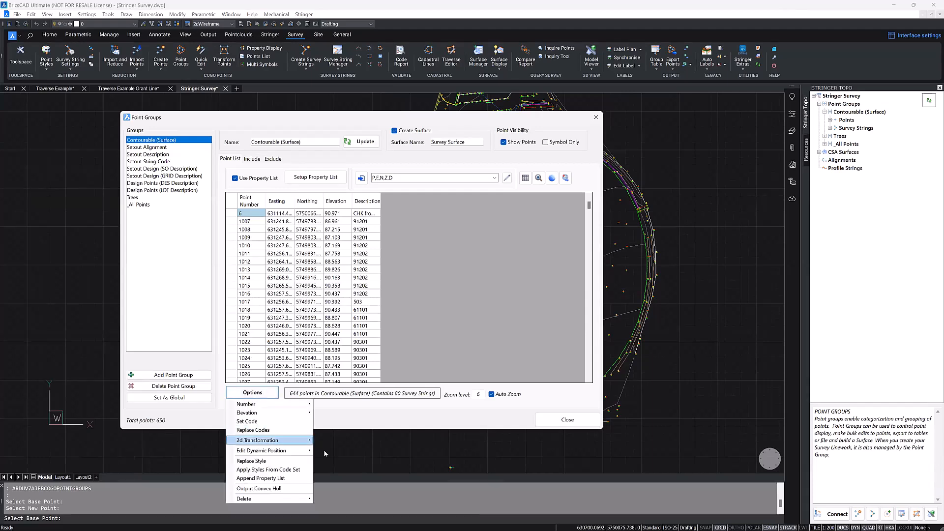
mouse_move(290, 441)
left_click(338, 460)
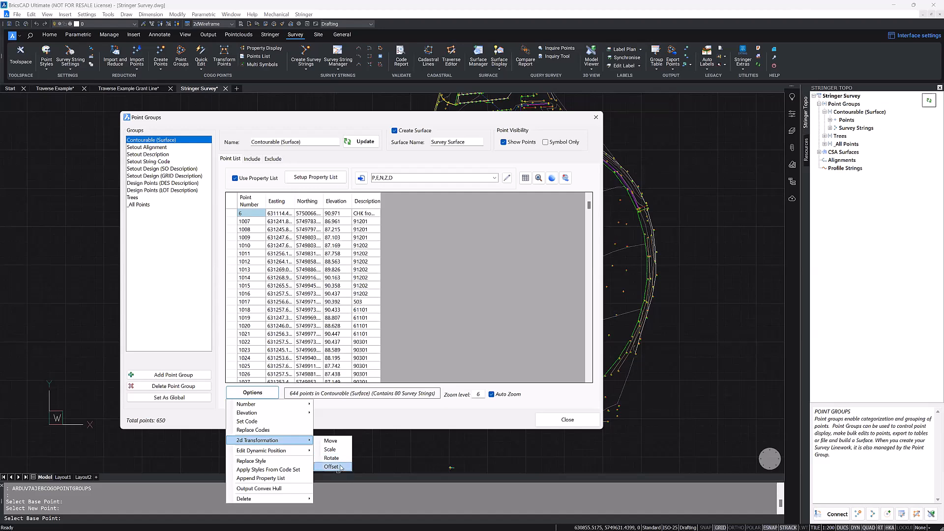
left_click(398, 415)
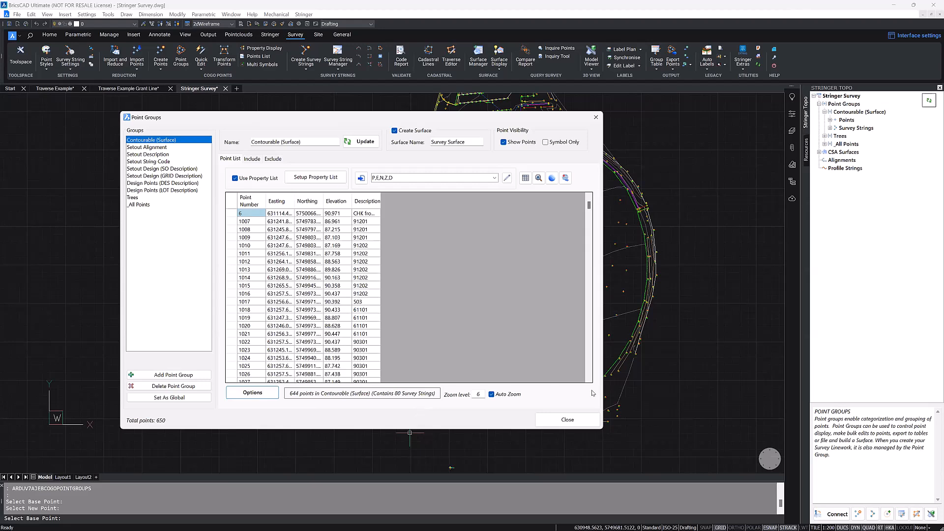
left_click(535, 419)
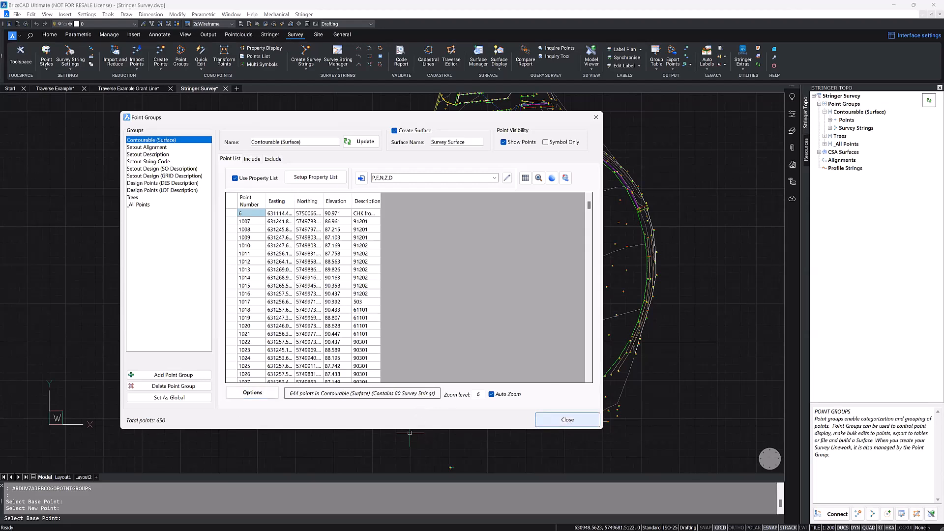
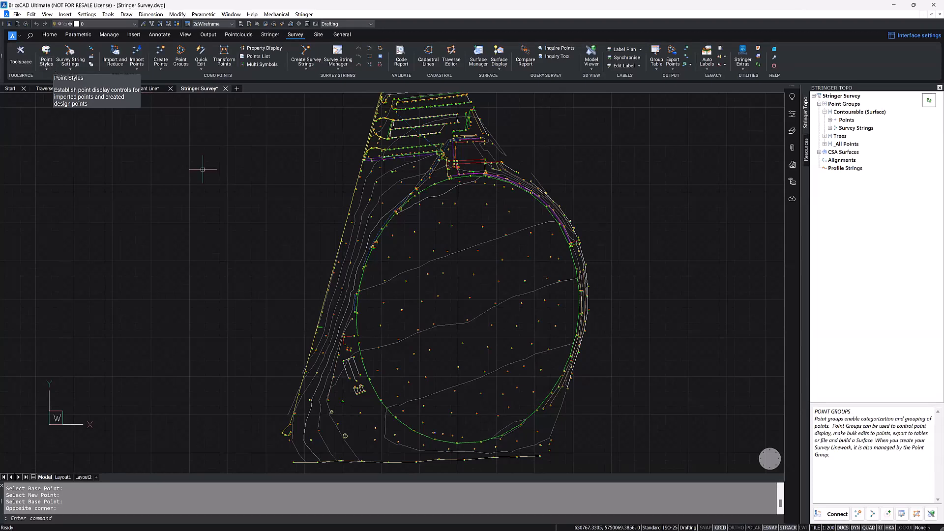
Step: Inspect tree point 1246 in the southwest part of the survey, checking its symbol, labels and block layer
scroll(344, 444, "up", 4)
scroll(345, 444, "up", 8)
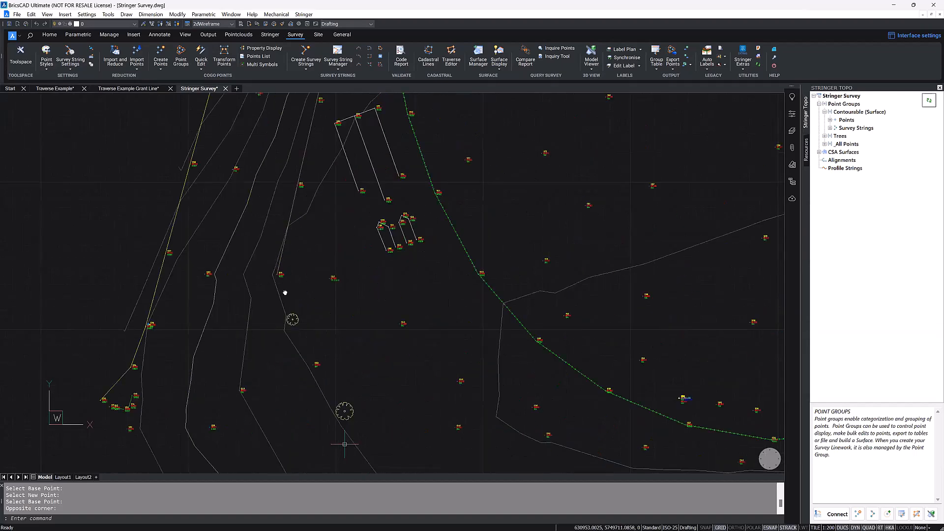
scroll(260, 251, "up", 10)
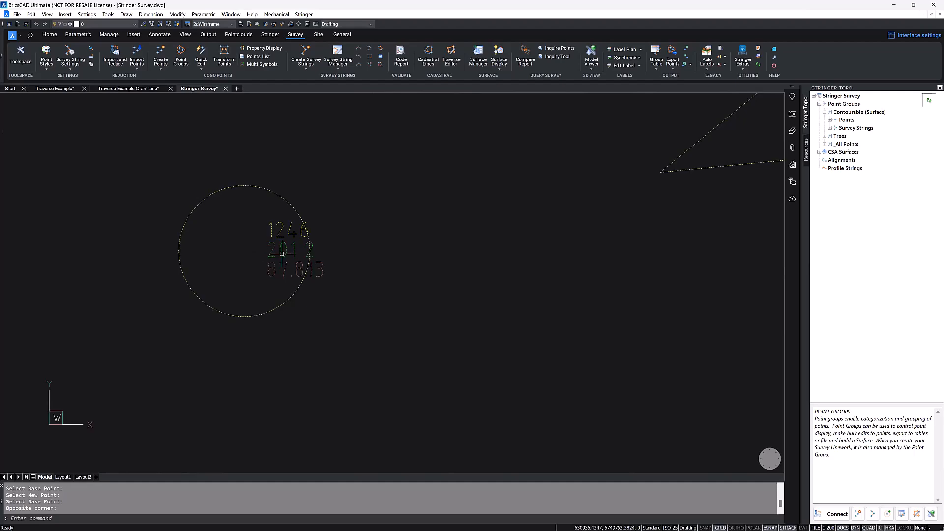
mouse_move(257, 253)
scroll(257, 256, "down", 15)
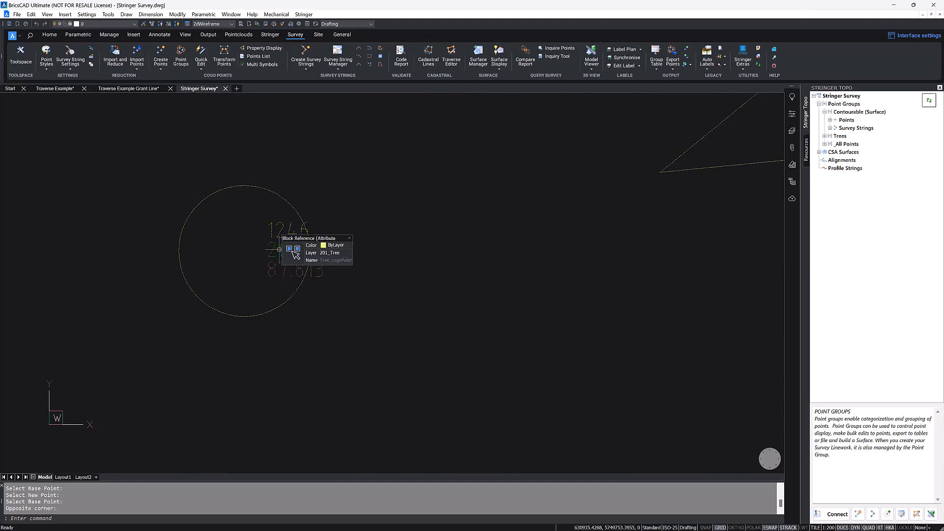
scroll(424, 240, "down", 6)
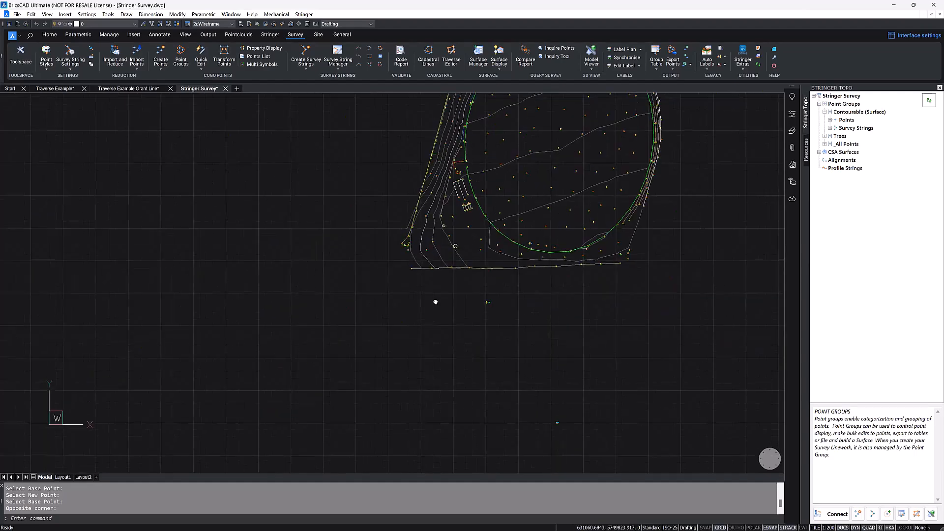
Step: Review the Numeric (Individual Layers) code set, examining the layer, point style and description format of code 201*, and close the code sets
left_click(46, 67)
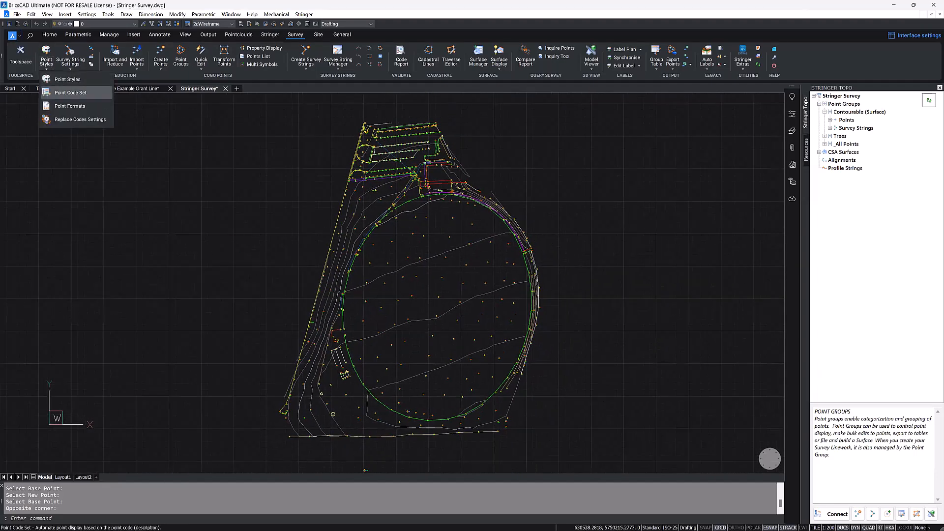
left_click(60, 93)
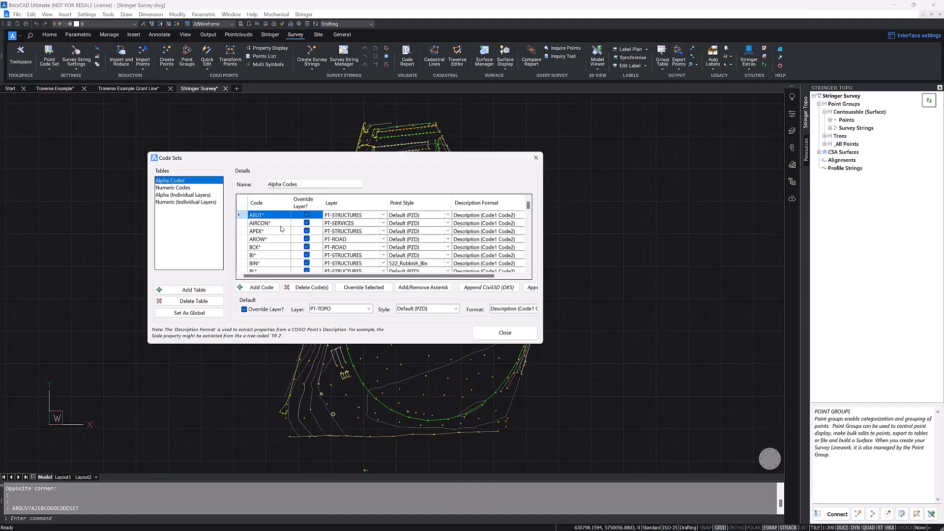
left_click(200, 202)
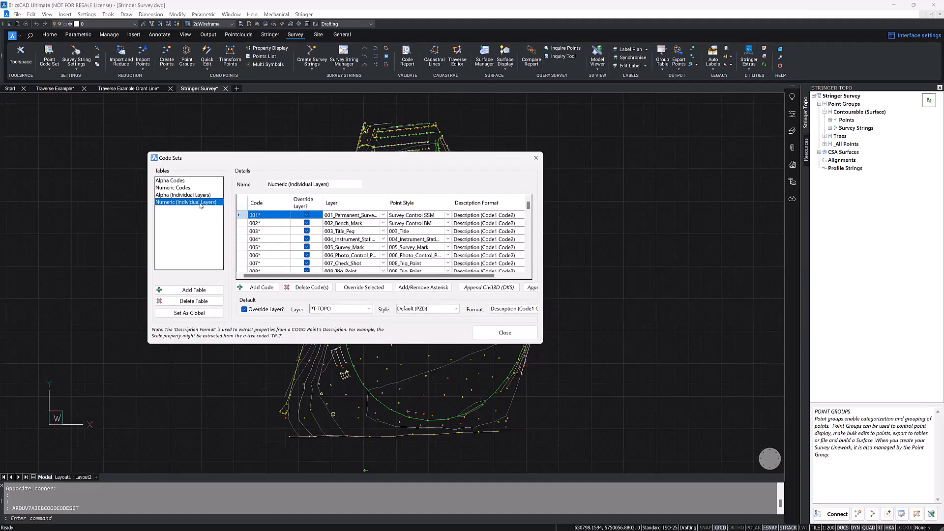
scroll(290, 230, "down", 3)
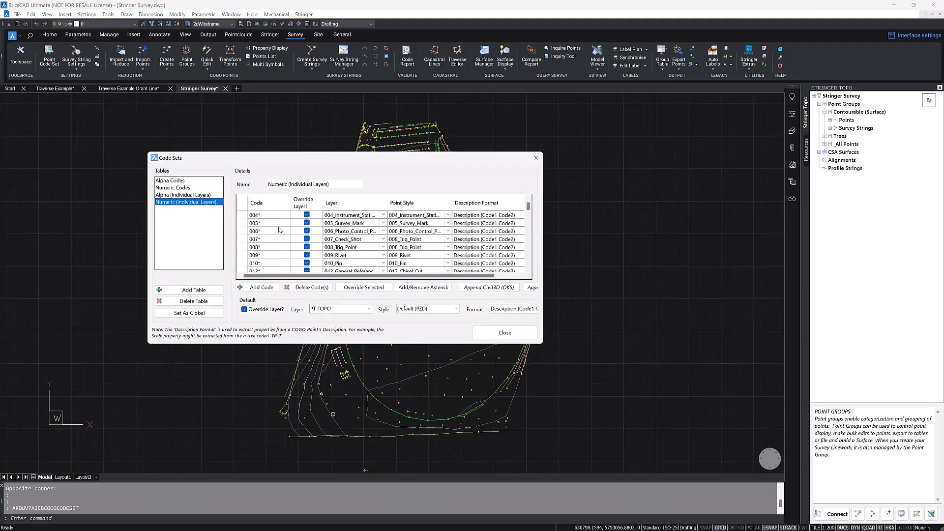
scroll(278, 227, "down", 5)
left_click(405, 254)
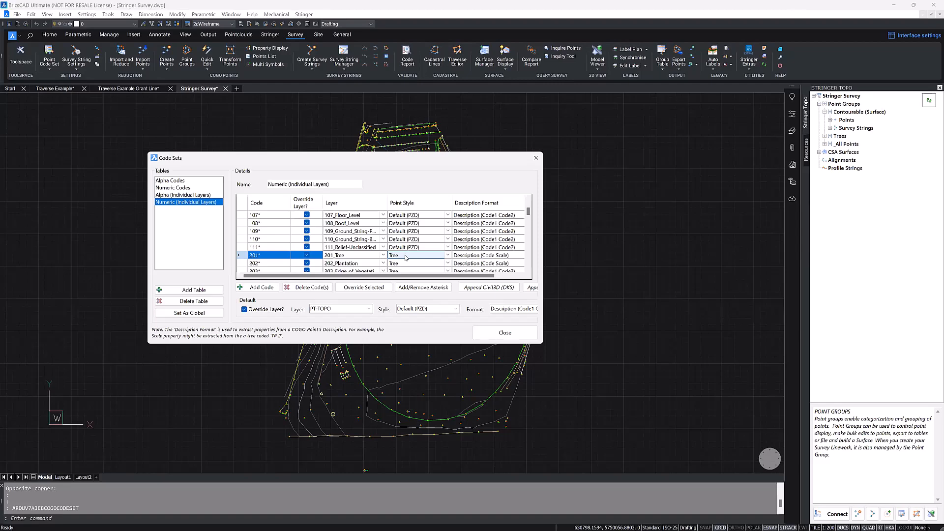
left_click(505, 333)
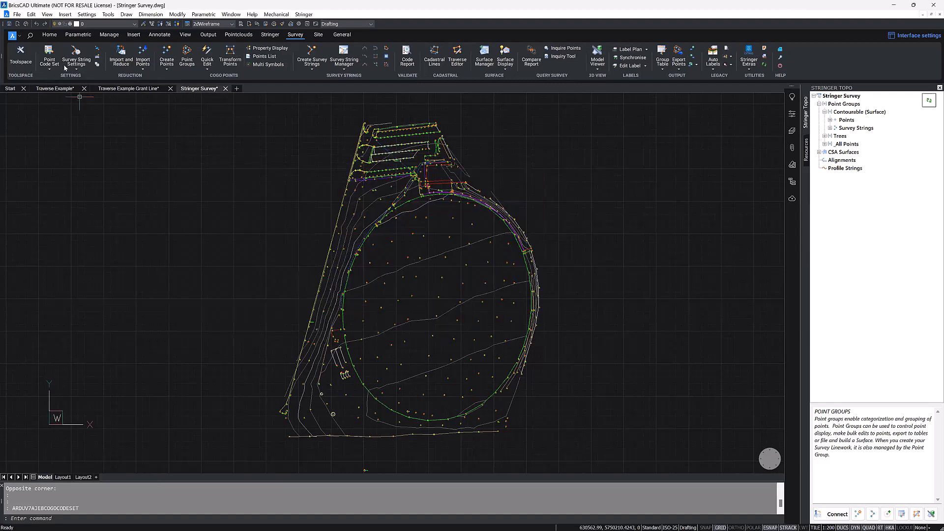
Step: Open the point property list for the Tree point style
left_click(49, 68)
left_click(67, 79)
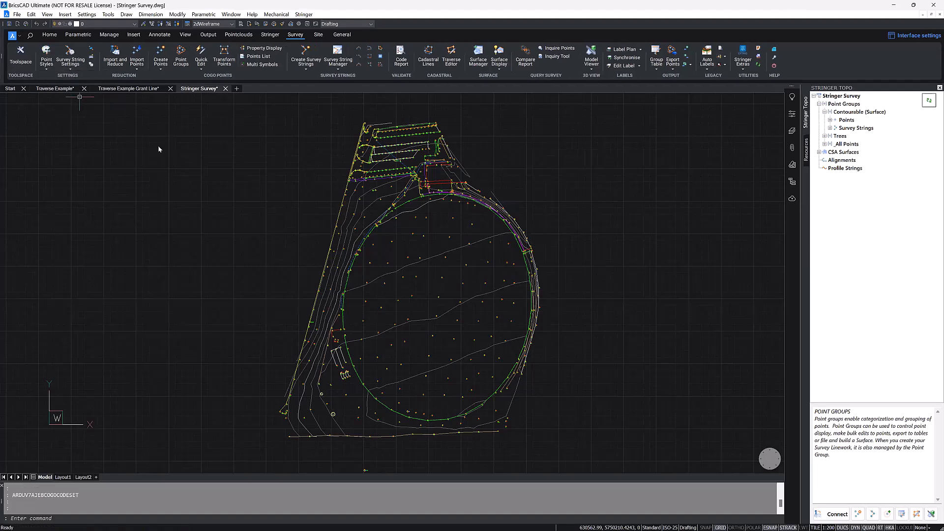
scroll(238, 306, "down", 15)
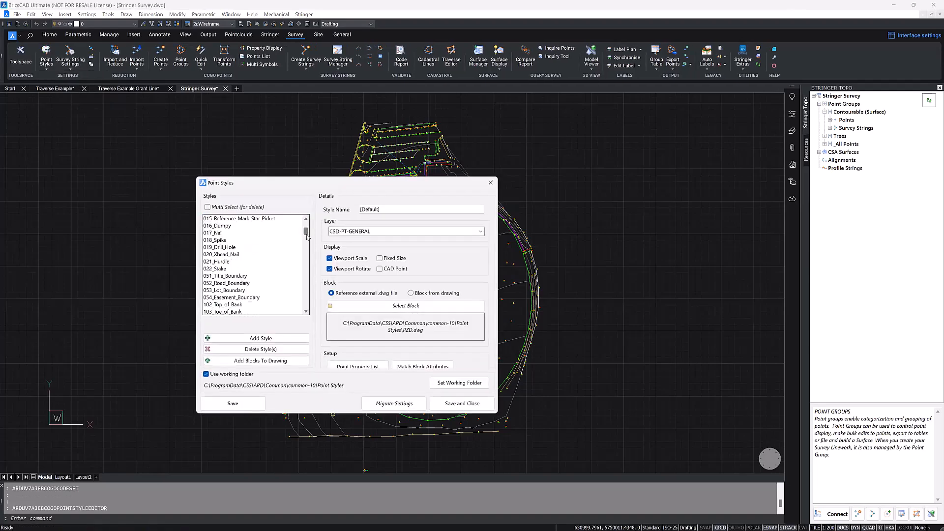
left_click(235, 298)
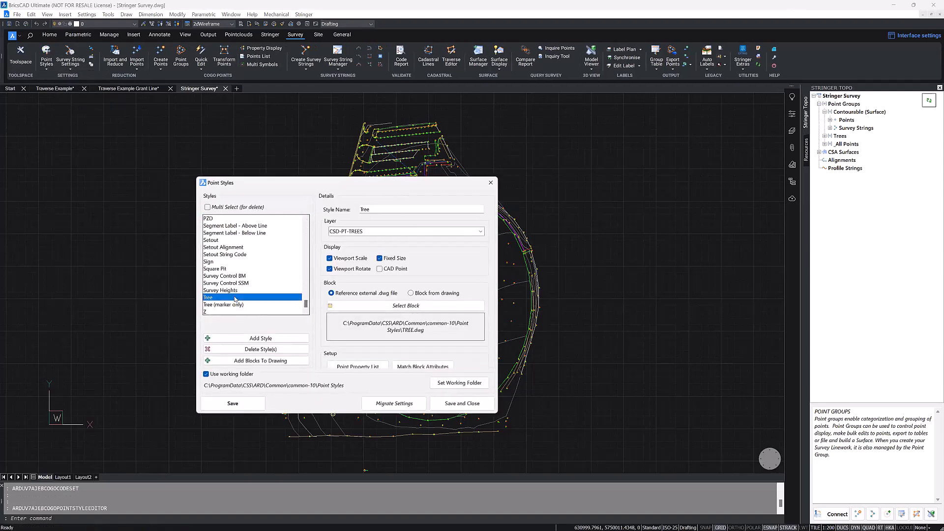
left_click(356, 367)
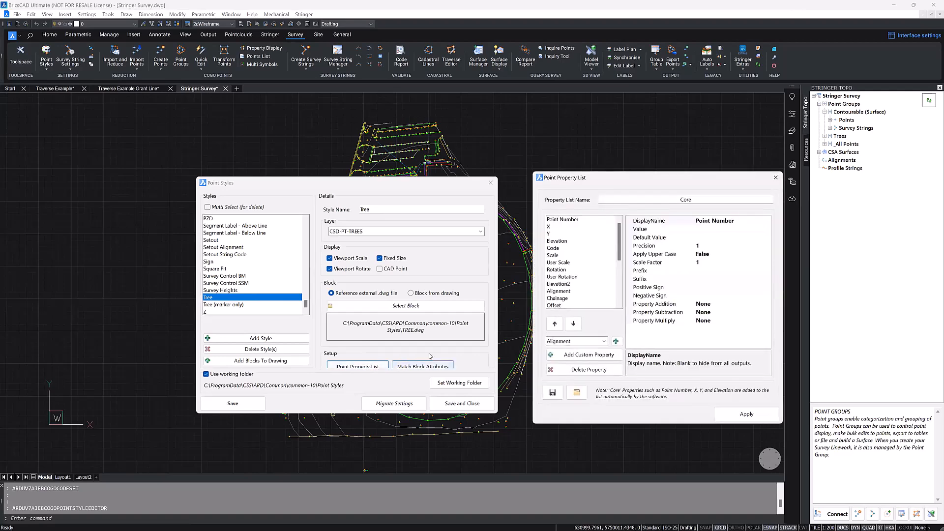
Step: Add a custom property named Type to the point property list, apply it, and save and close the point styles
mouse_move(620, 240)
left_mouse_down()
mouse_move(619, 275)
mouse_move(619, 241)
left_mouse_up()
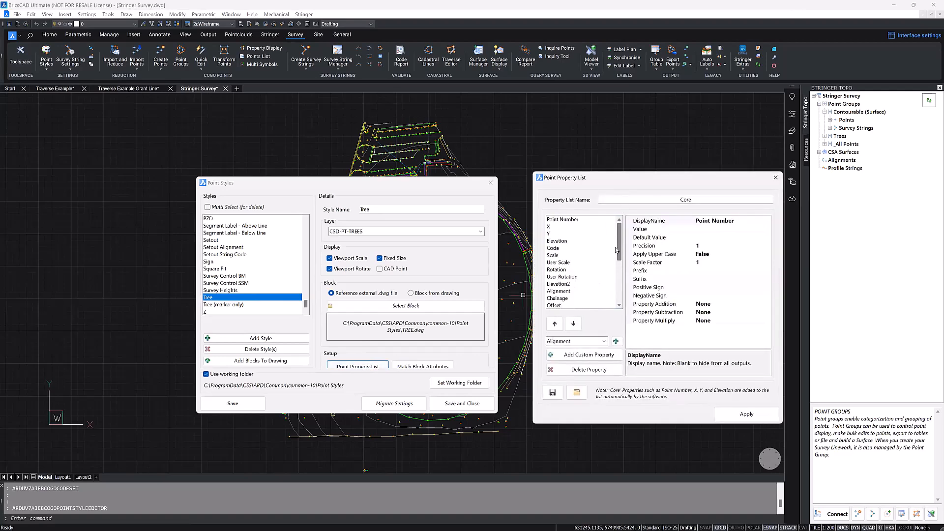
left_click(600, 360)
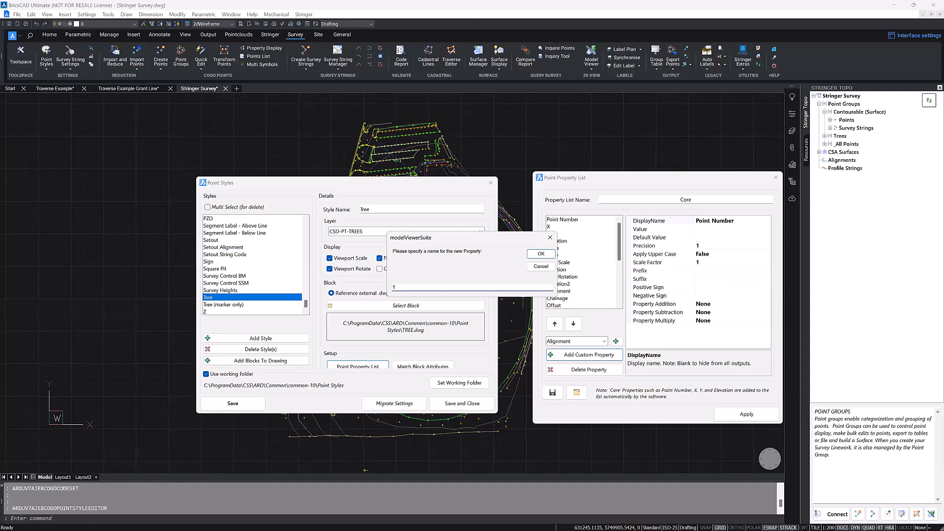
left_click(541, 254)
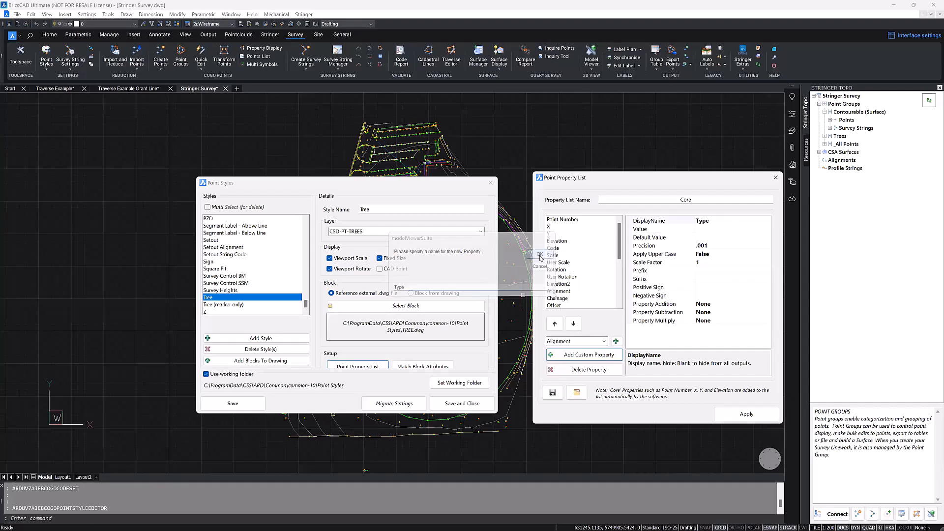
left_click(736, 419)
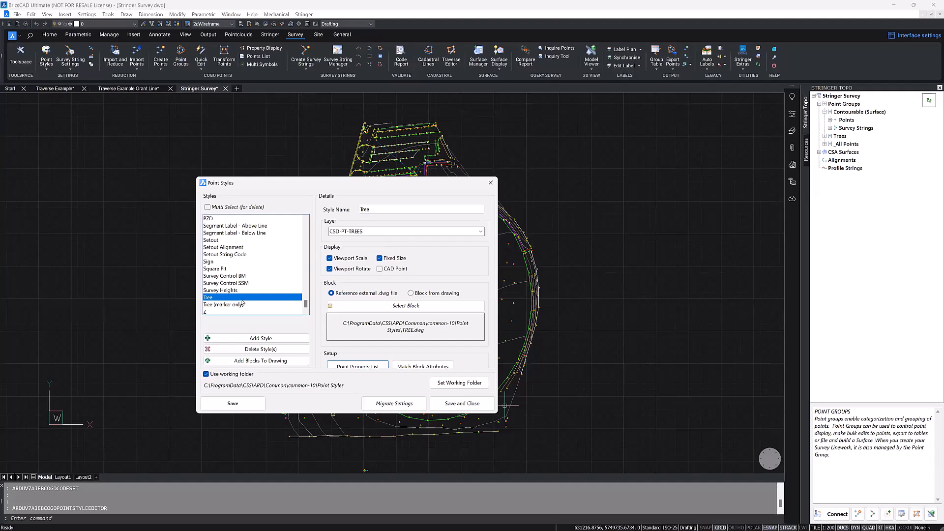
left_click(481, 403)
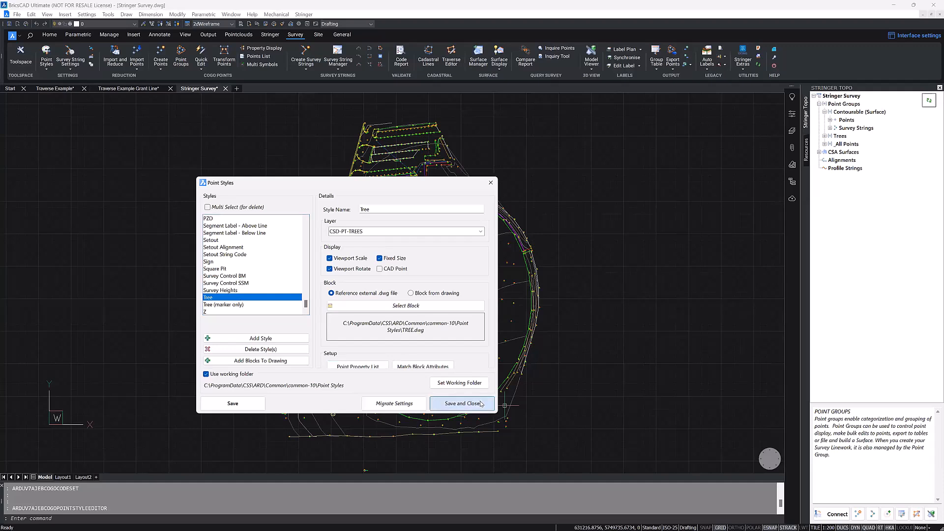
left_click(139, 152)
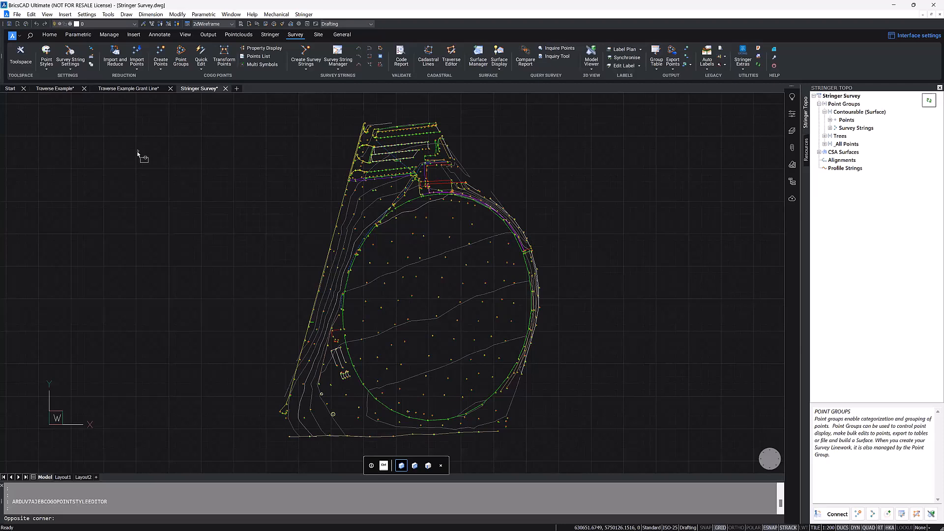
left_click(138, 152)
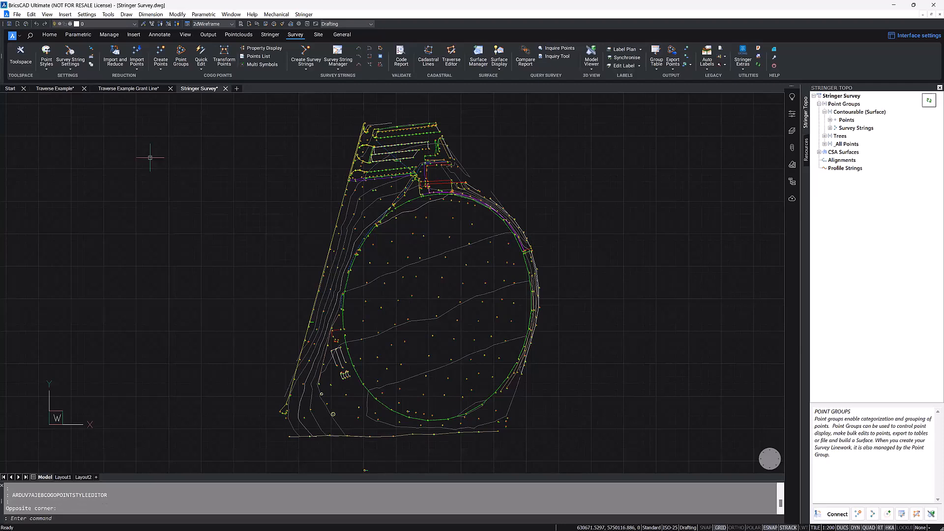
left_click(46, 64)
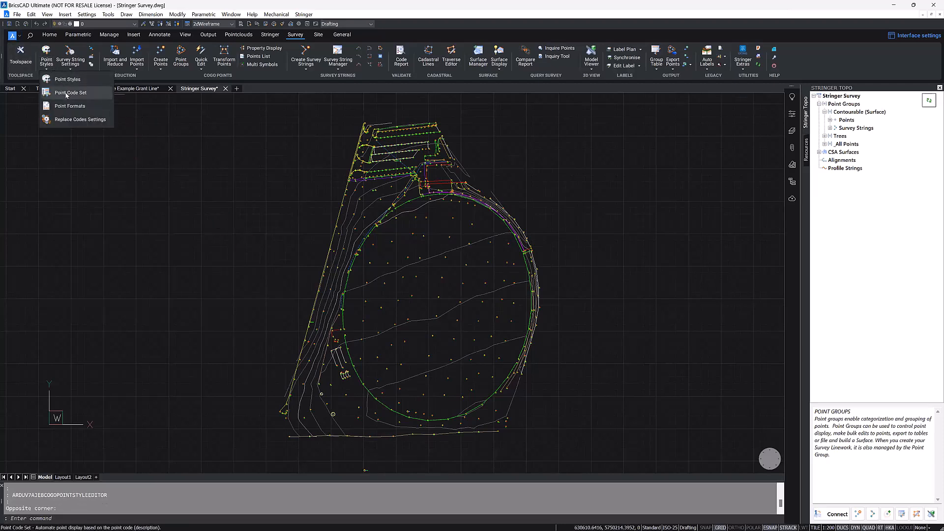
left_click(172, 142)
left_click(175, 165)
left_click(173, 179)
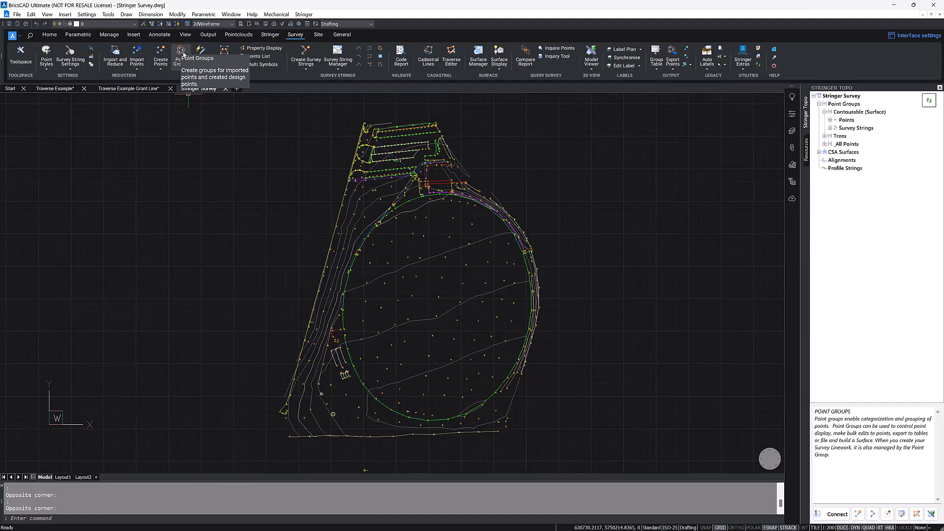
Step: Open the Point Groups manager and select every point in the _All Points group
left_click(182, 54)
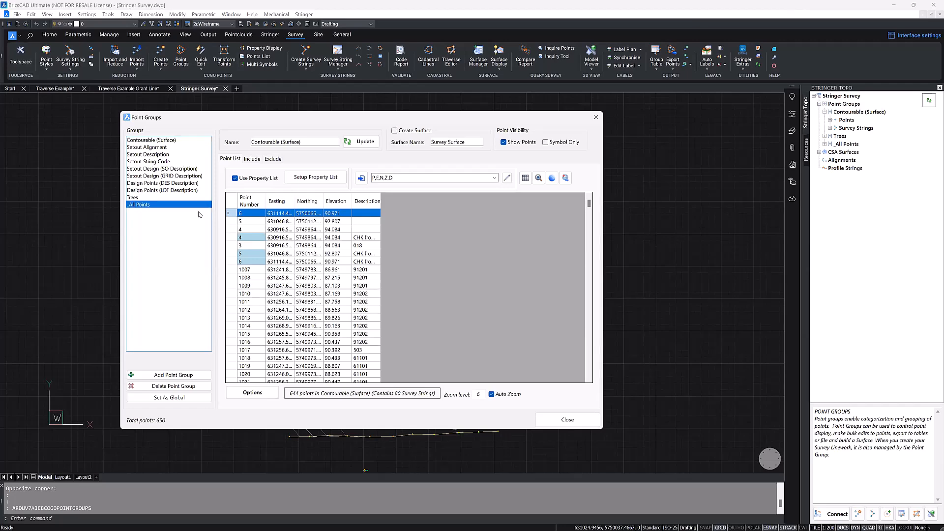
left_click(139, 205)
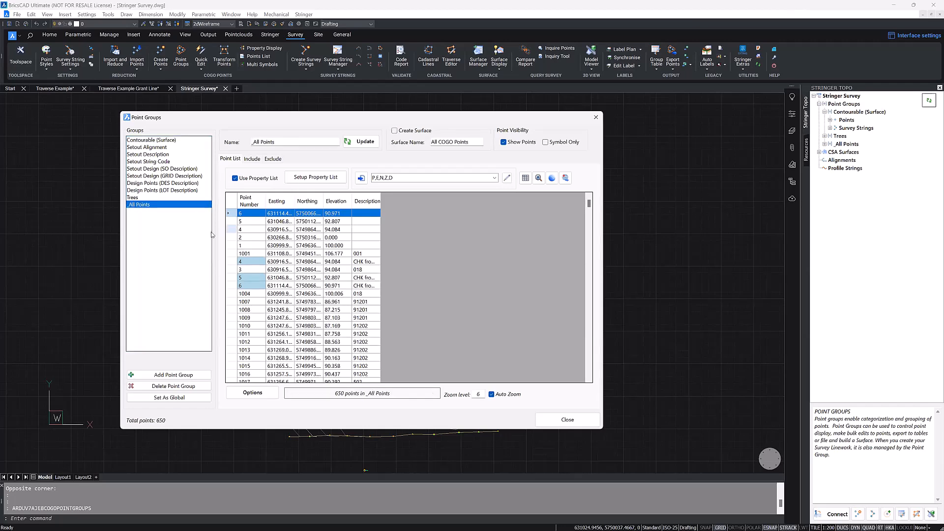
left_click(251, 223)
key("ctrl+a")
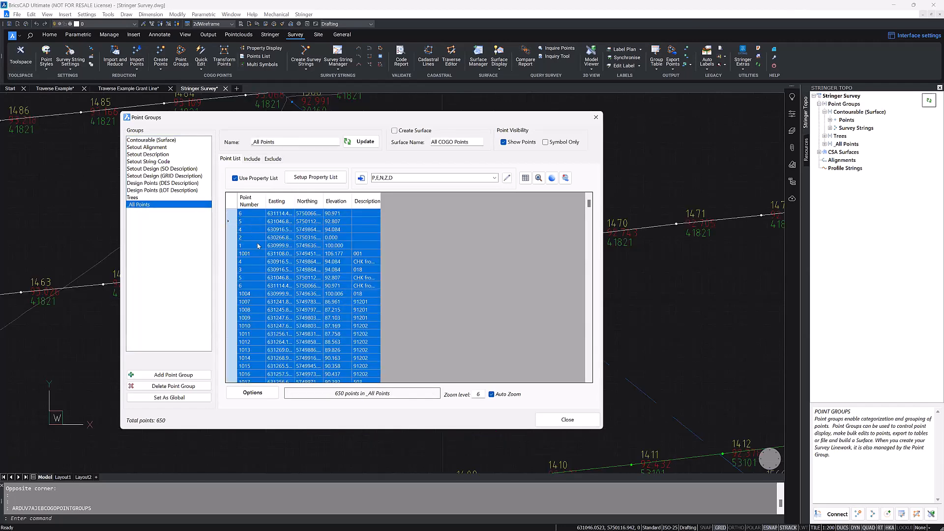
Step: Apply styles from the Numeric (Individual Layers) code set to the selected points and close the Point Groups manager
left_click(247, 392)
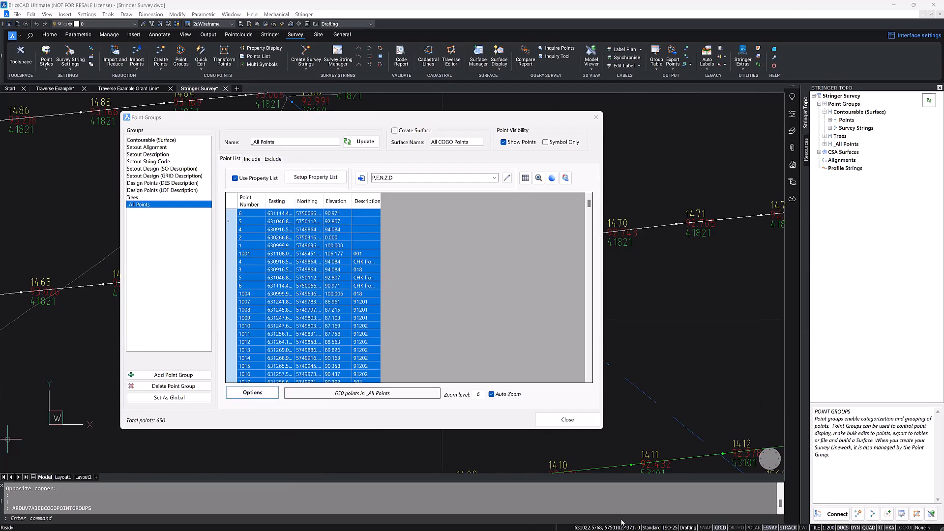
mouse_move(713, 522)
left_click(268, 395)
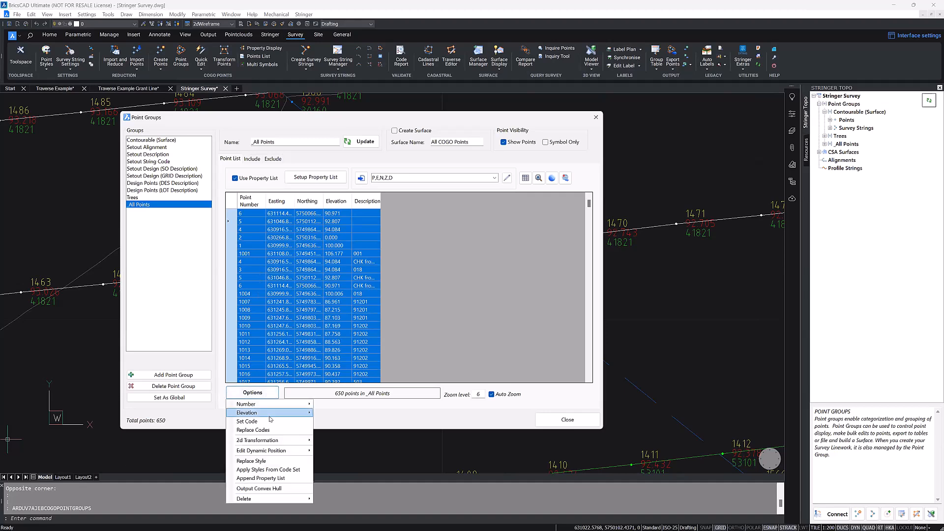
left_click(277, 471)
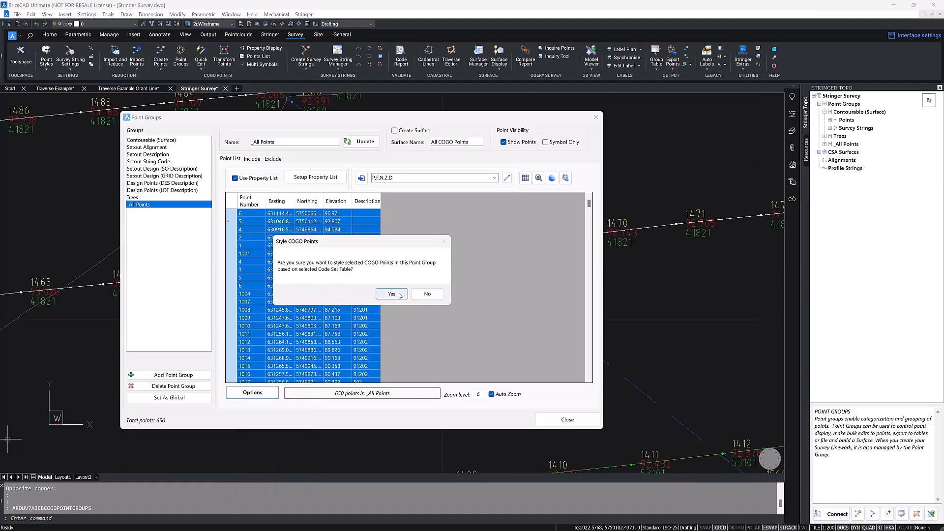
left_click(399, 296)
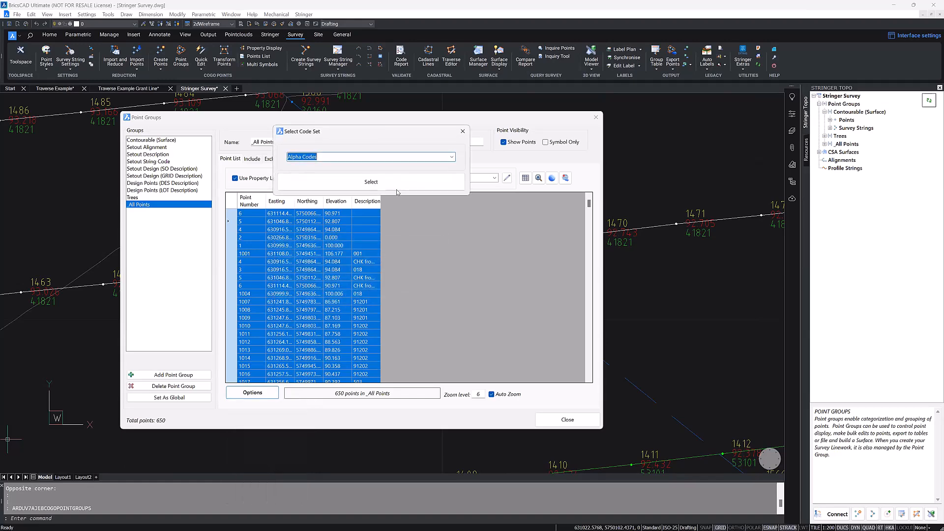
left_click(452, 157)
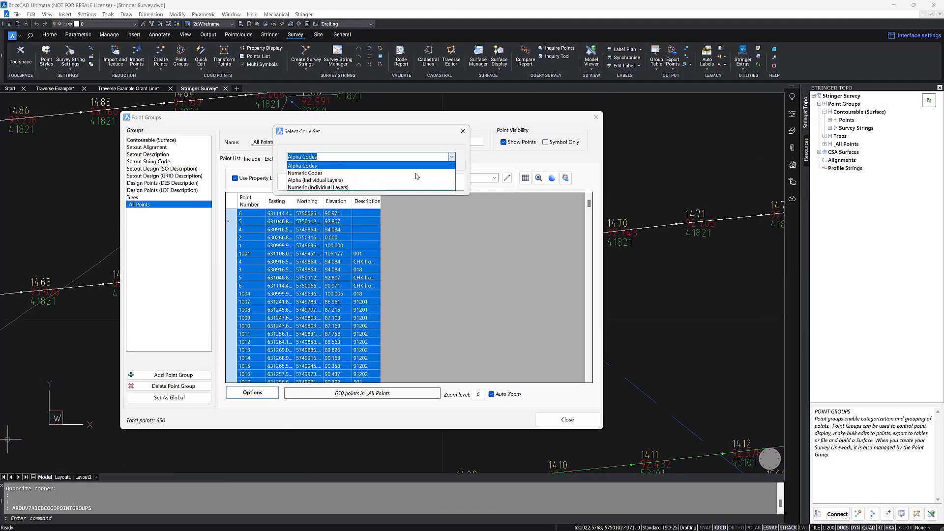
left_click(382, 187)
left_click(401, 184)
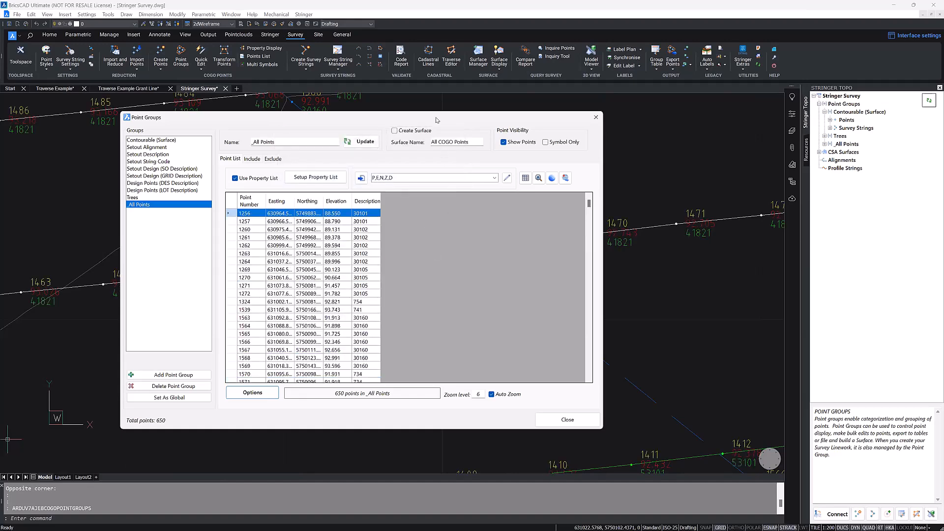
left_click_drag(436, 120, 542, 102)
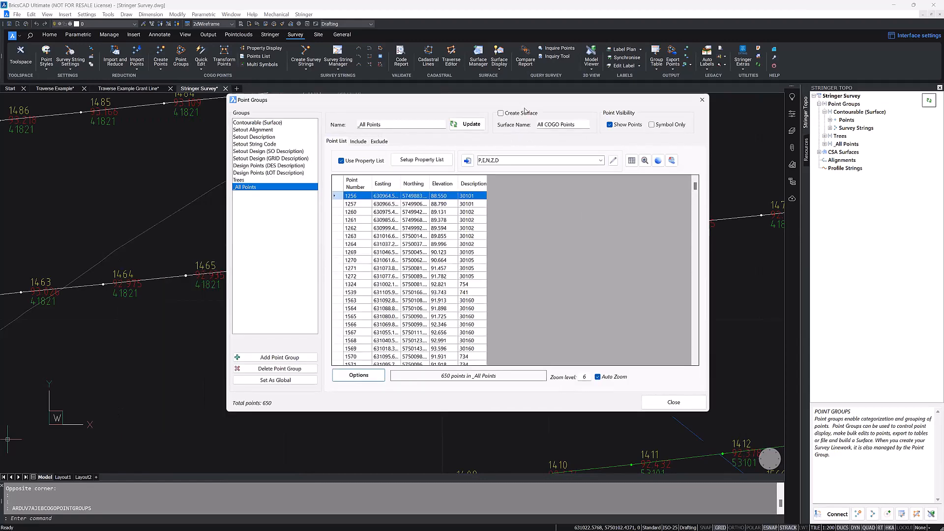
left_click(673, 401)
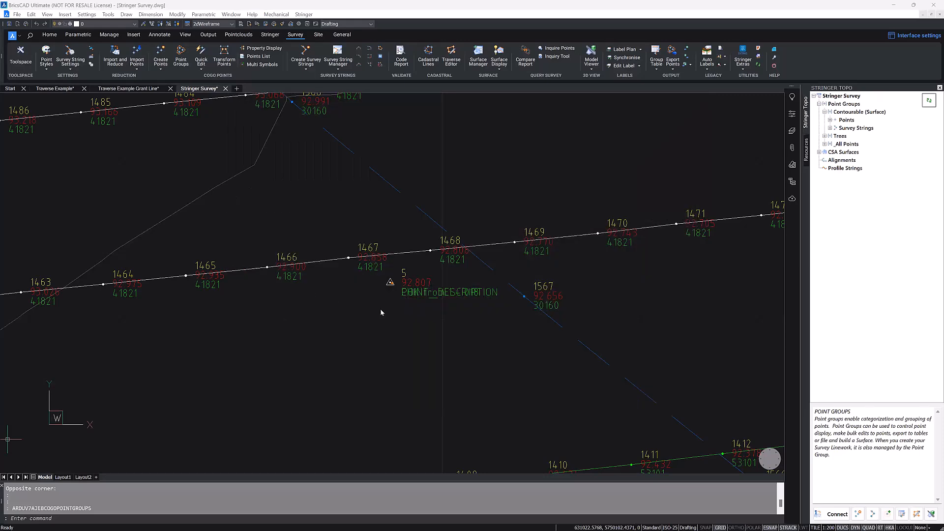
scroll(324, 315, "down", 4)
scroll(363, 246, "down", 8)
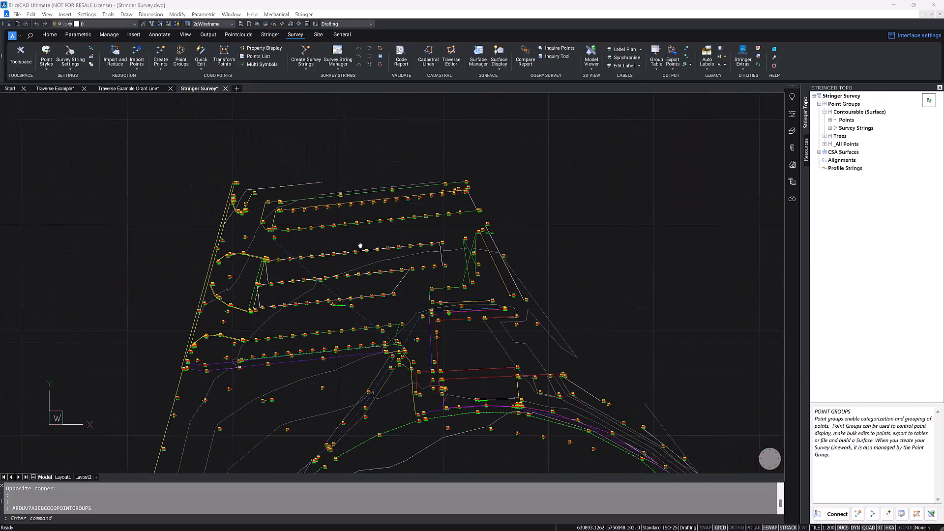
middle_click_drag(359, 242, 357, 235)
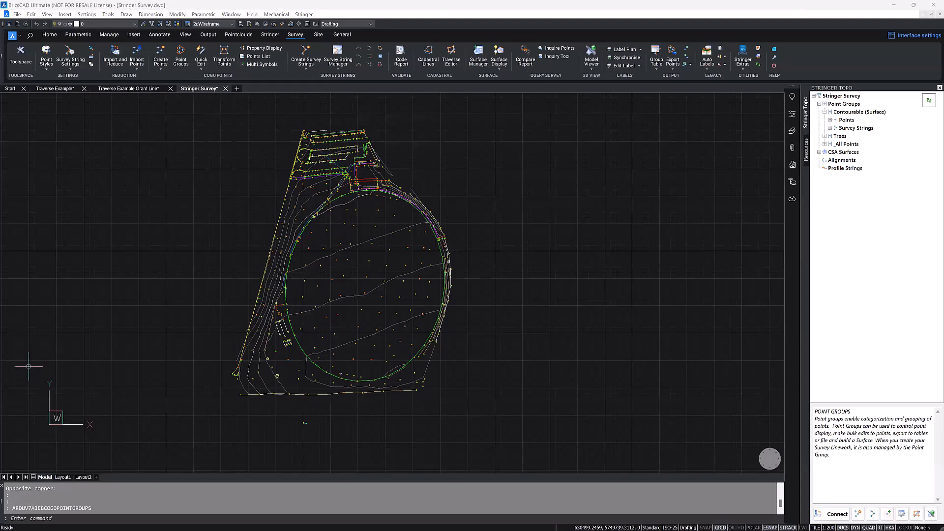
left_click(187, 207)
left_click(200, 179)
left_click(198, 185)
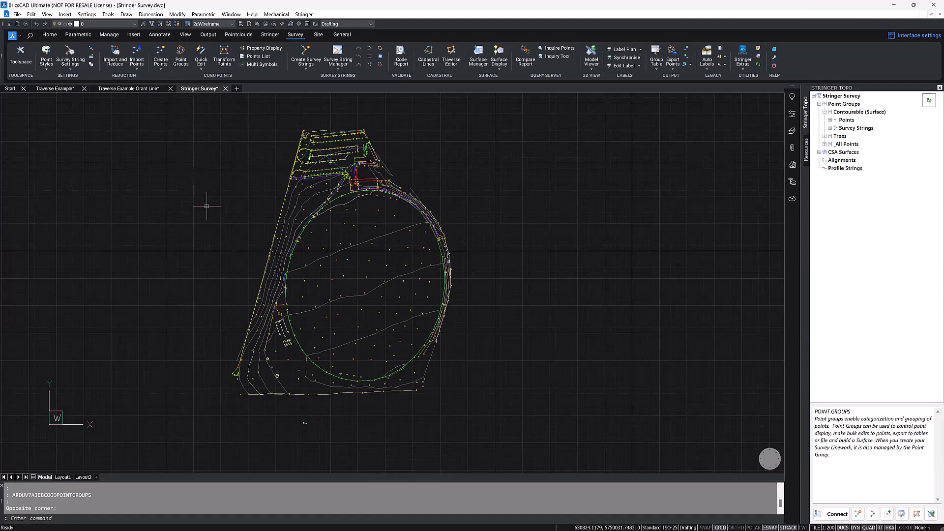
Step: Open the Point Groups manager, select the Trees group and switch its point list to use a property list
left_click(181, 56)
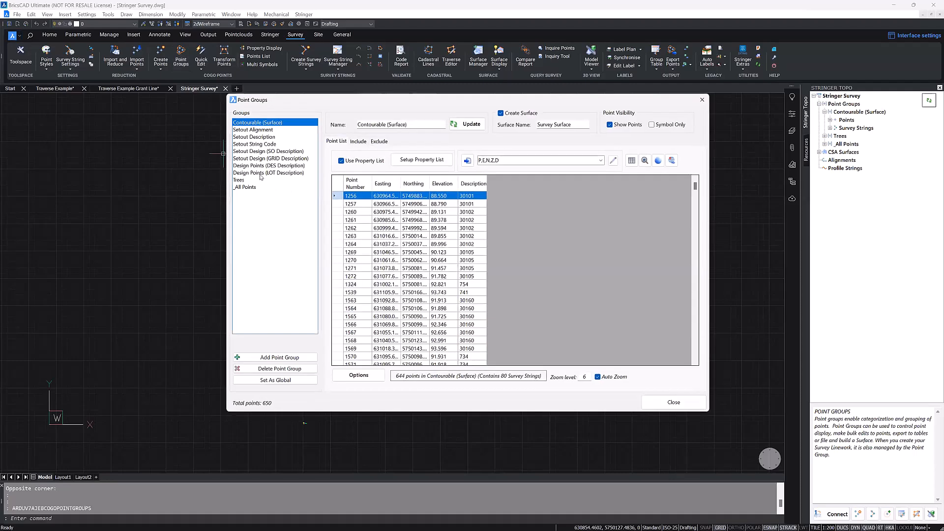
left_click(255, 181)
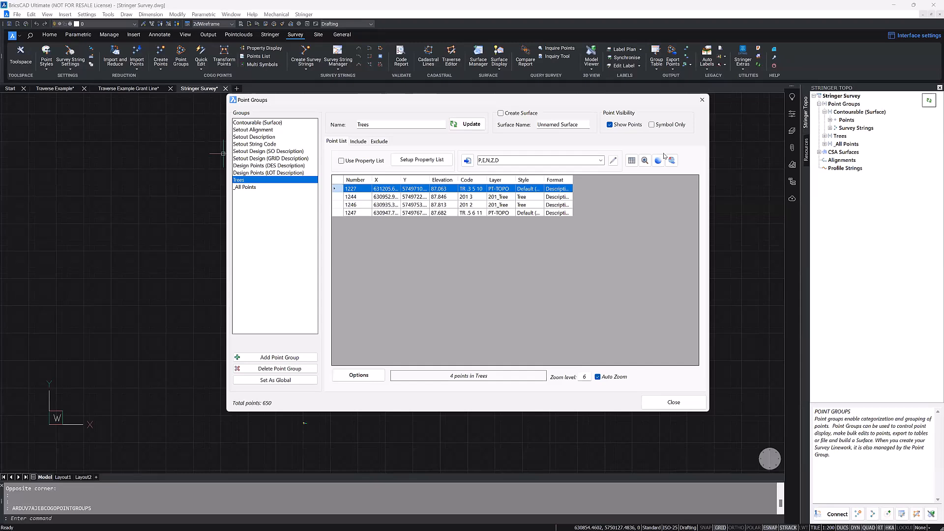
left_click(341, 160)
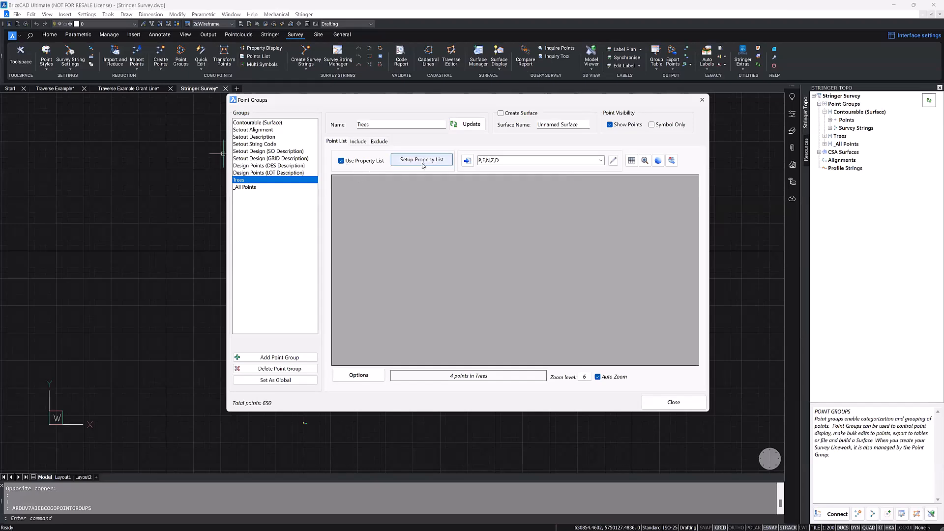
Step: Add a custom property named Type to the Trees group's property list, apply it and close the Point Groups manager
left_click(422, 160)
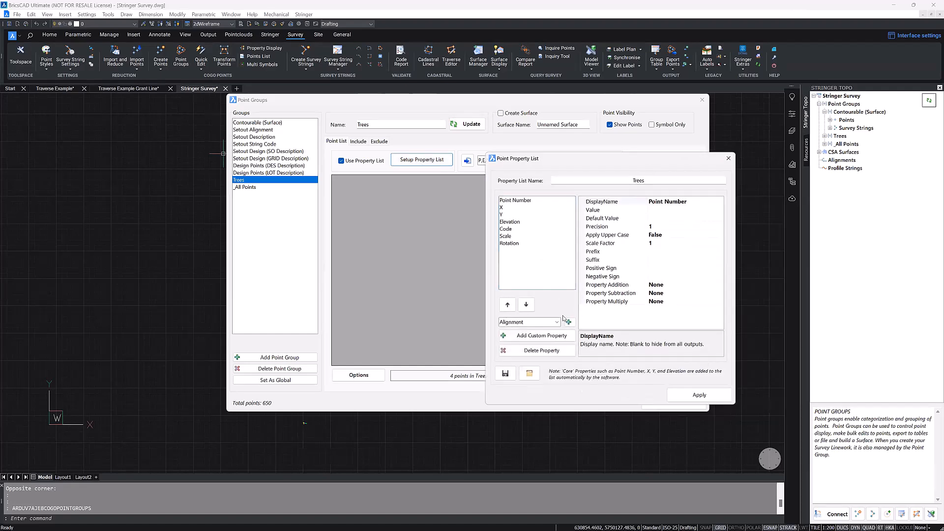
left_click(559, 337)
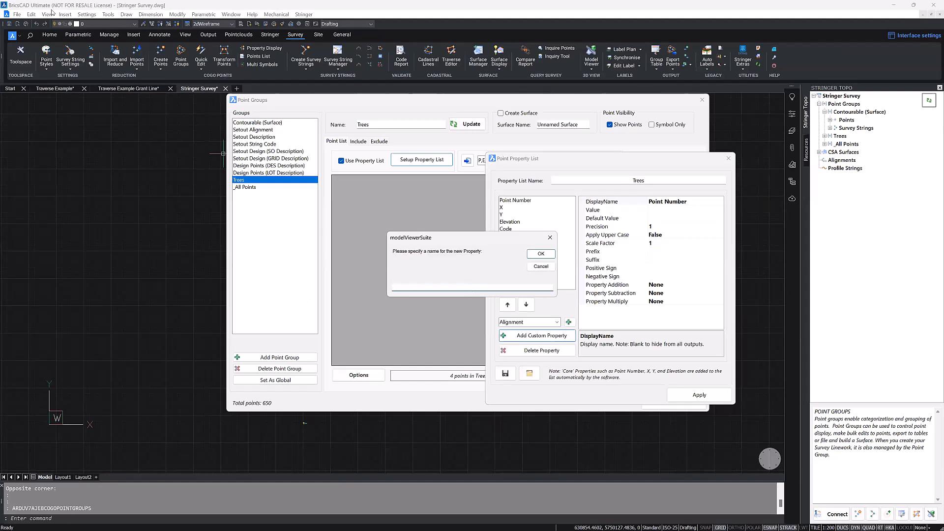
type("Type")
left_click(541, 254)
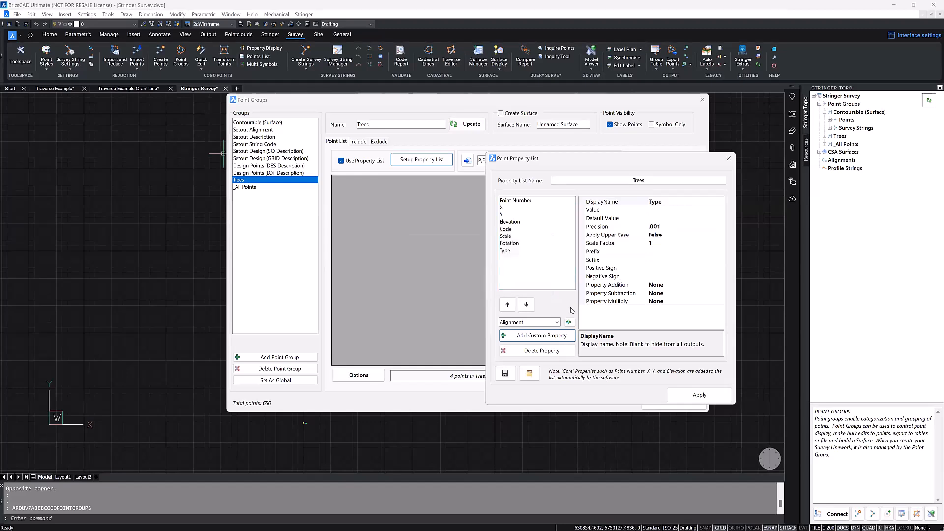
left_click(700, 395)
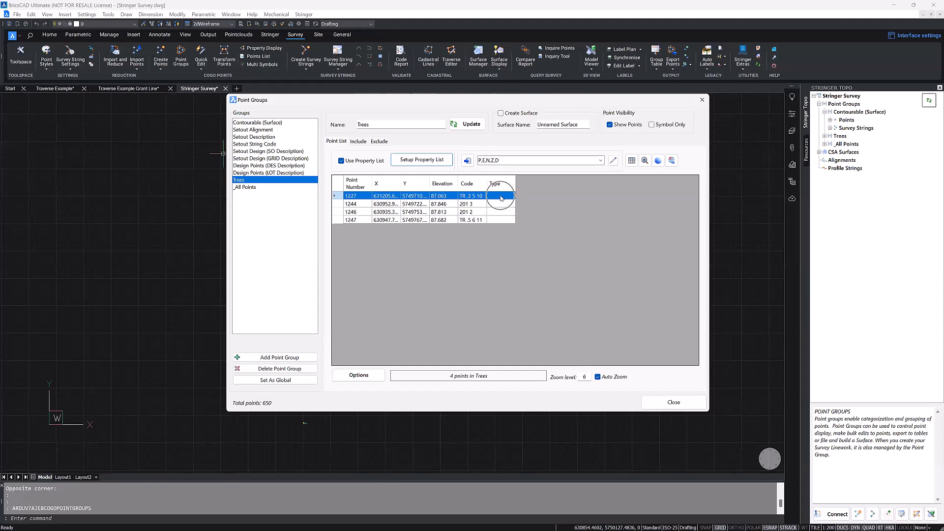
left_click(665, 405)
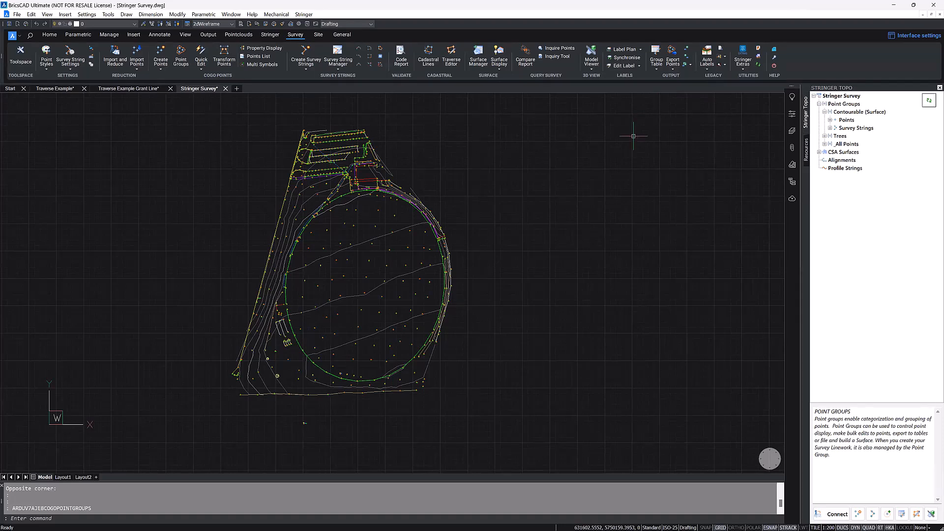
Step: Look at the Excel Export tool and close it, and start a new Excel Link workbook named Tree Type
left_click(688, 58)
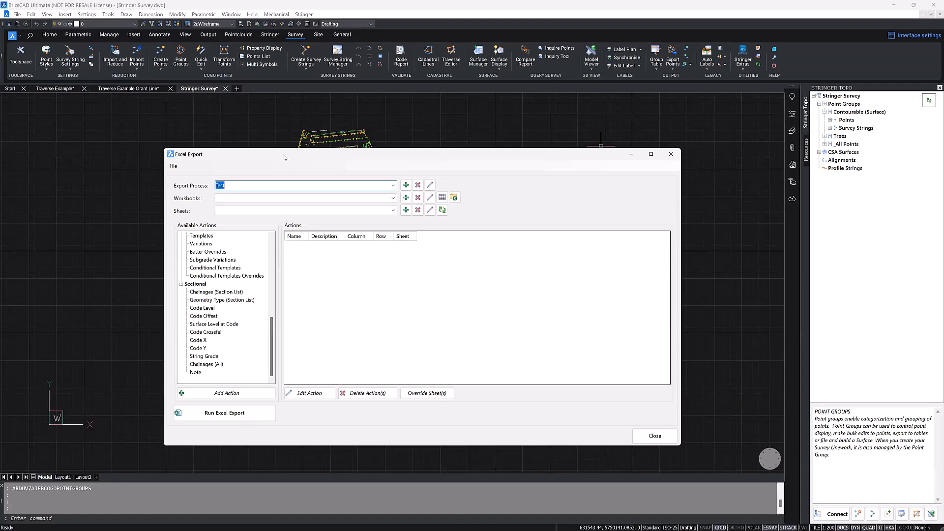
left_click(671, 154)
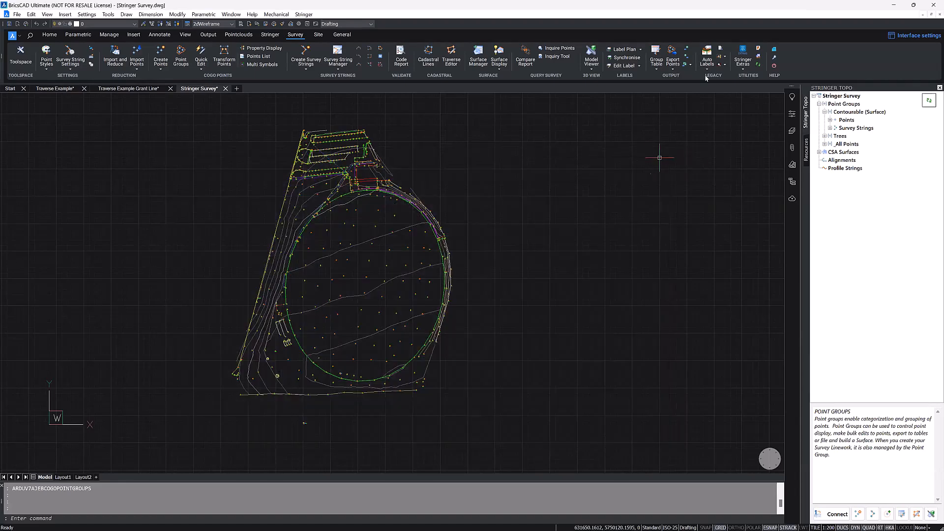
left_click(688, 48)
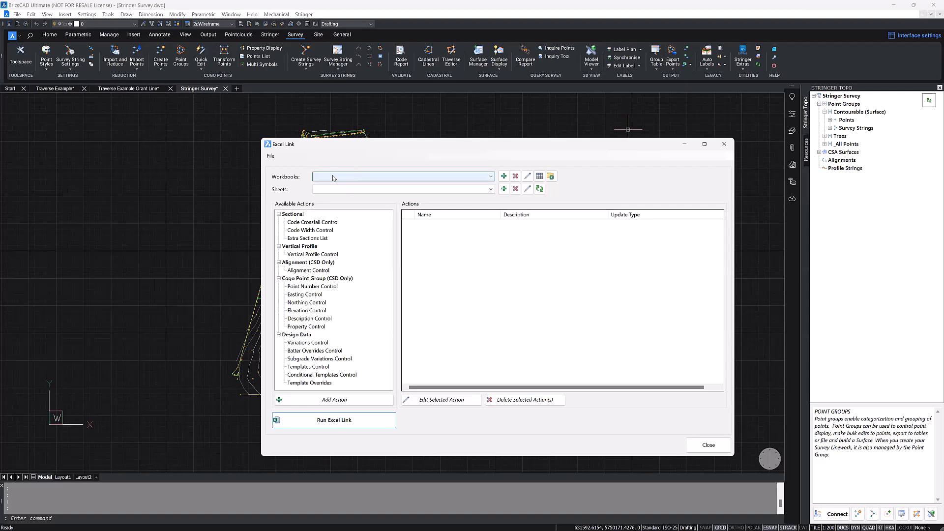
left_click(503, 177)
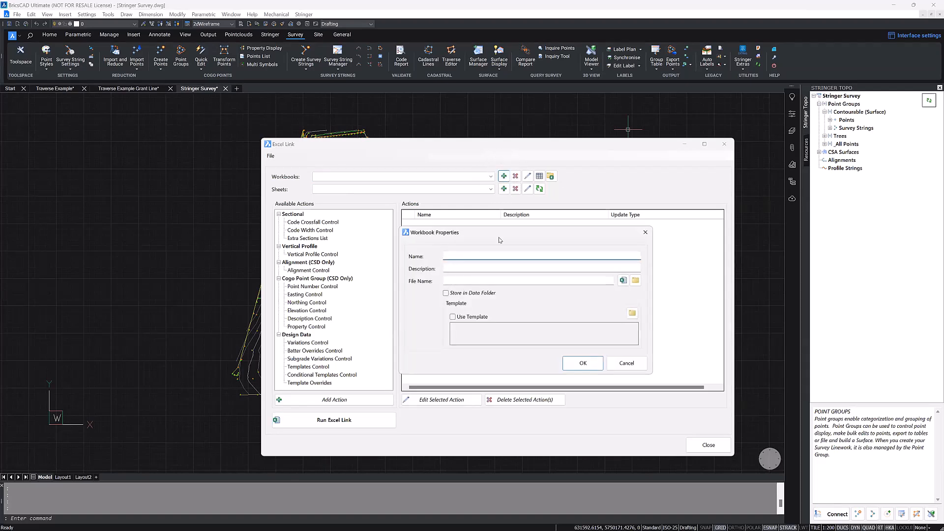
type("Tree Ry")
type("ype")
Step: Create the workbook file as Tree Type in the Webinar - V25 Whats New folder and accept the workbook properties
left_click(507, 281)
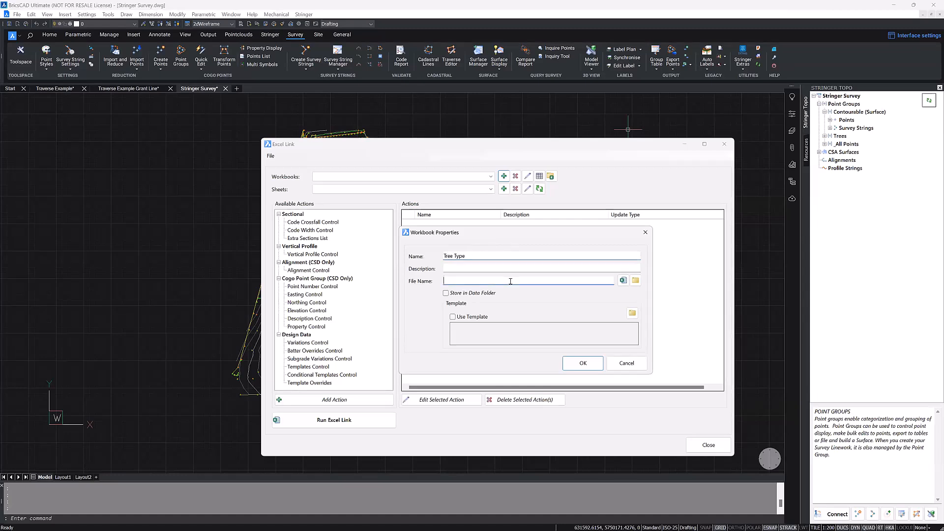
left_click(624, 281)
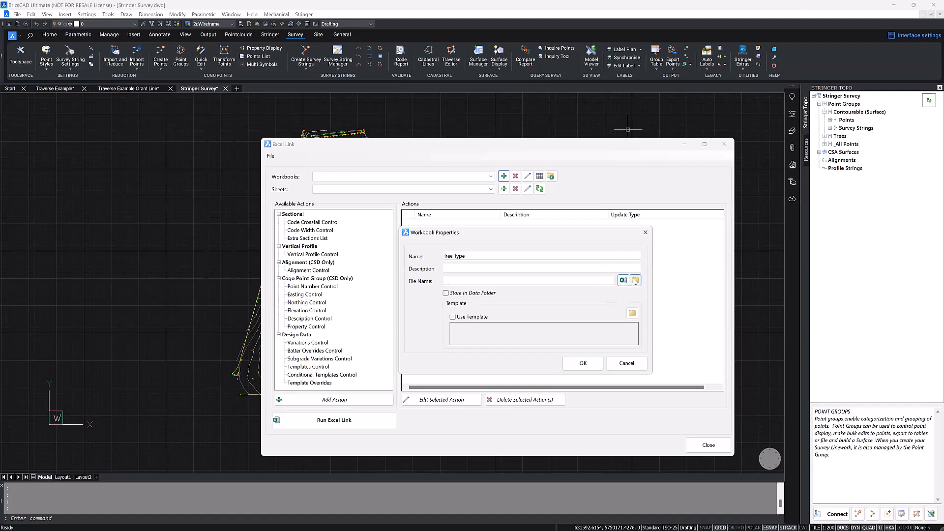
left_click(635, 281)
left_click(623, 282)
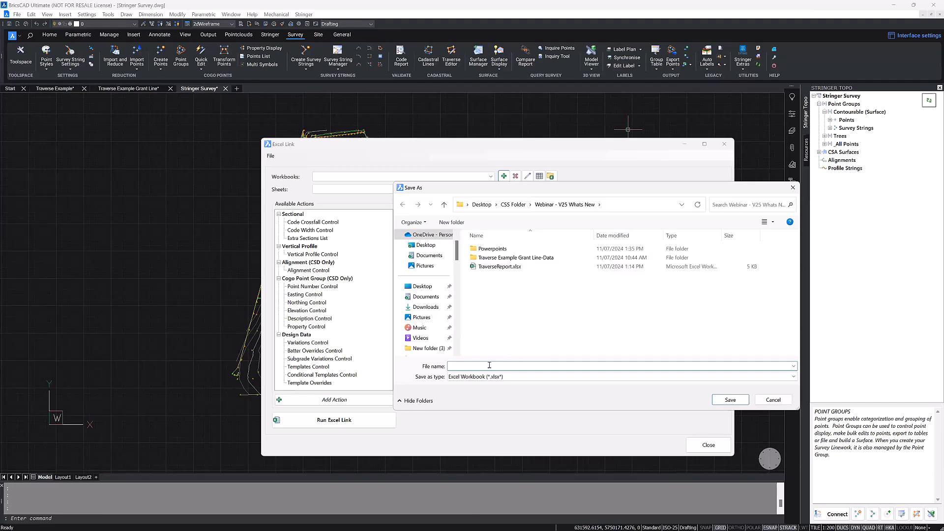
type("Tree Type")
left_click(730, 400)
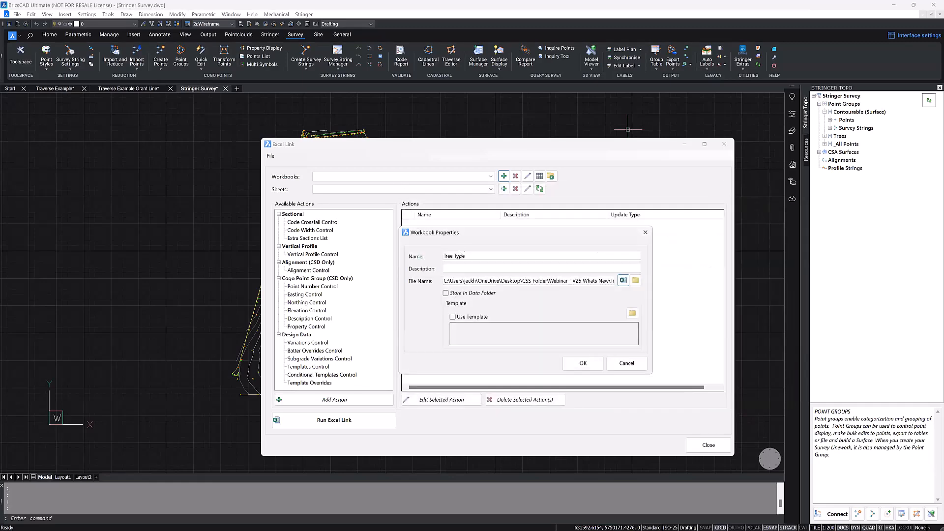
left_click(574, 363)
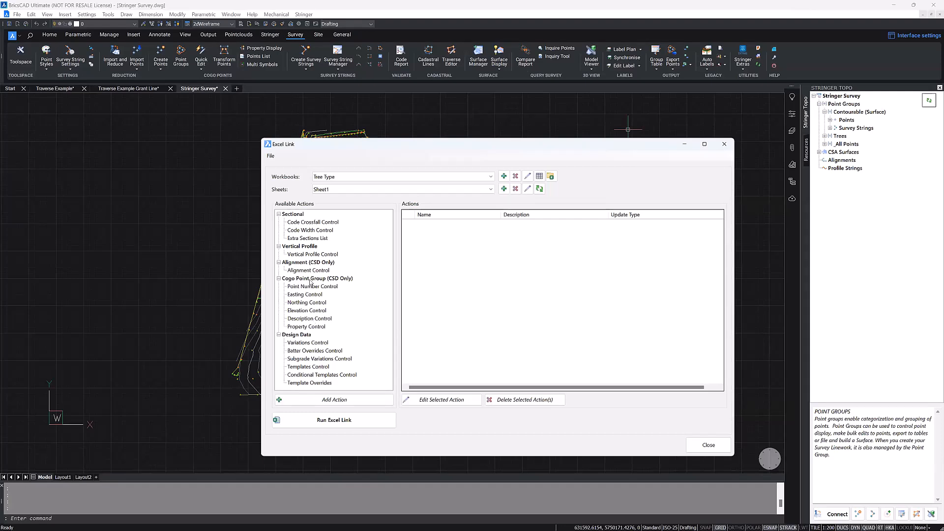
Step: Go through the Cogo Point Group controls and start a Property Control action for the Tree Type workbook
left_click(314, 329)
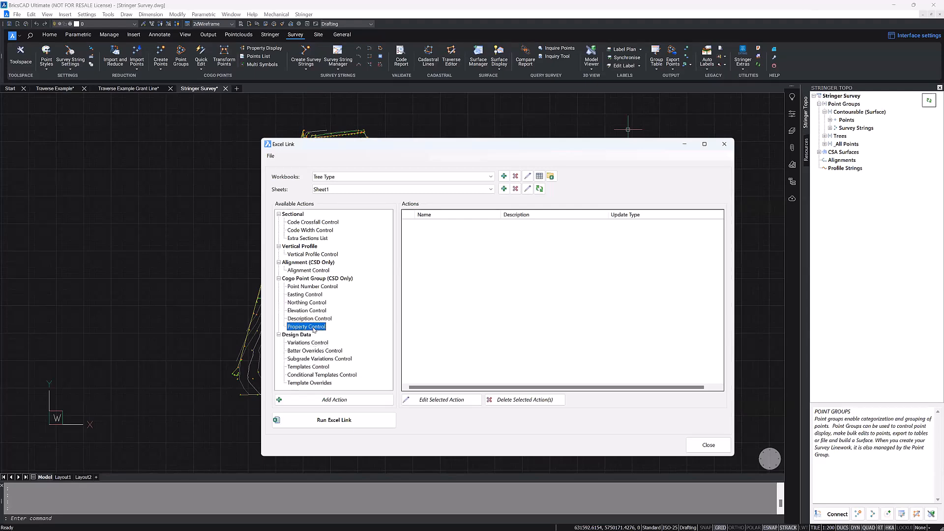
left_click(311, 310)
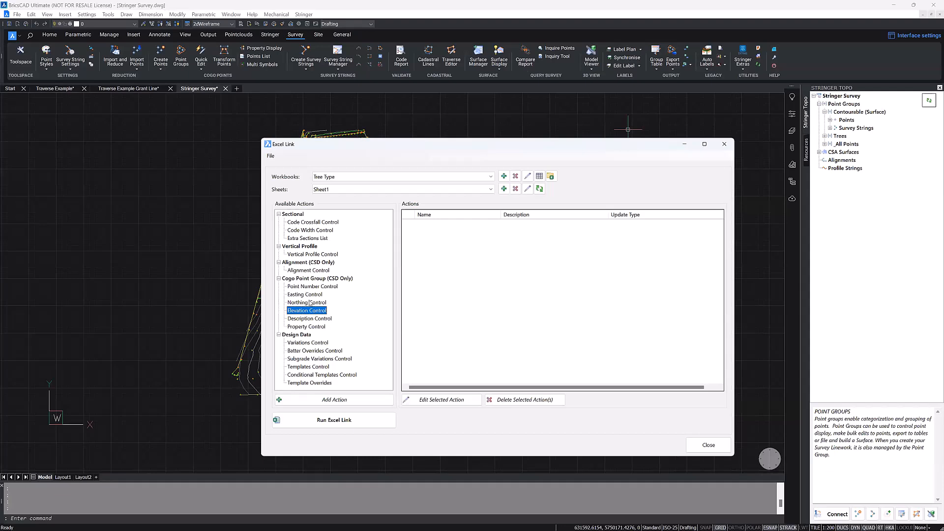
left_click(310, 303)
left_click(310, 295)
left_click(310, 288)
left_click(307, 302)
left_click(307, 319)
left_click(307, 328)
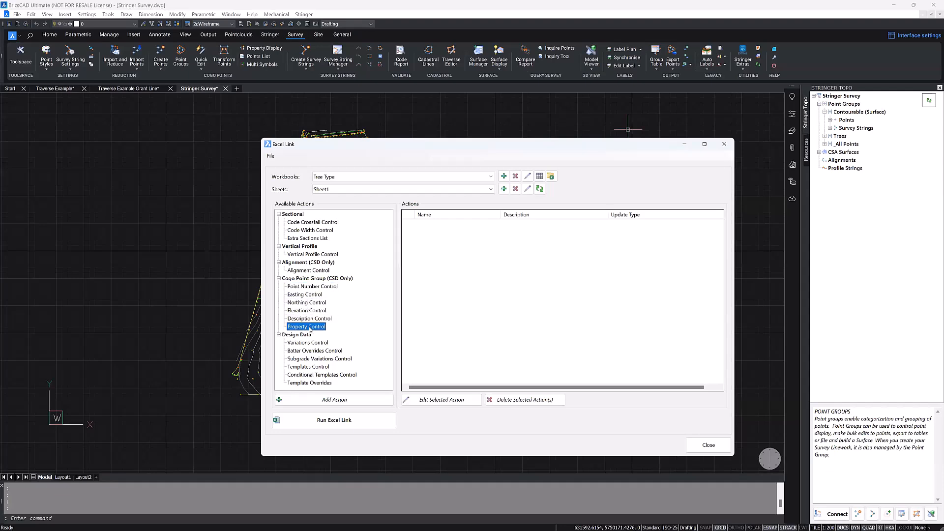
double_click(311, 328)
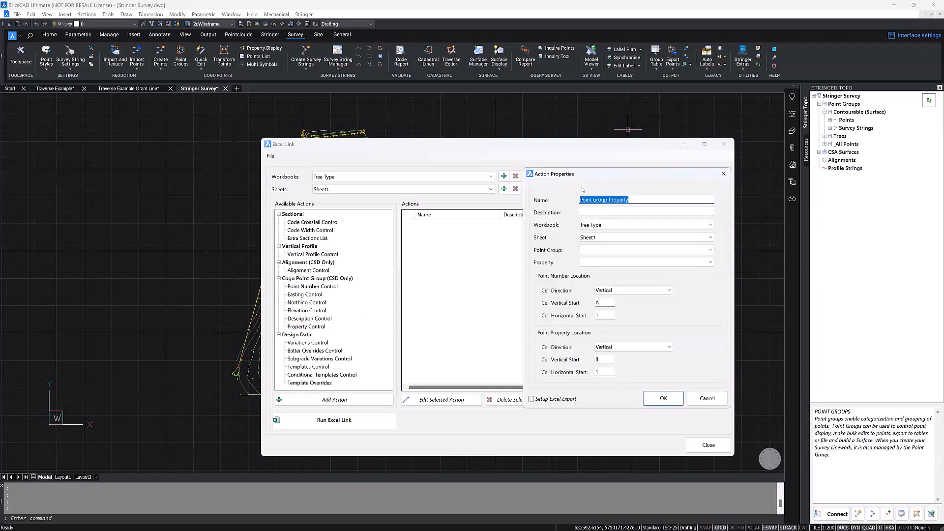
left_click(316, 325)
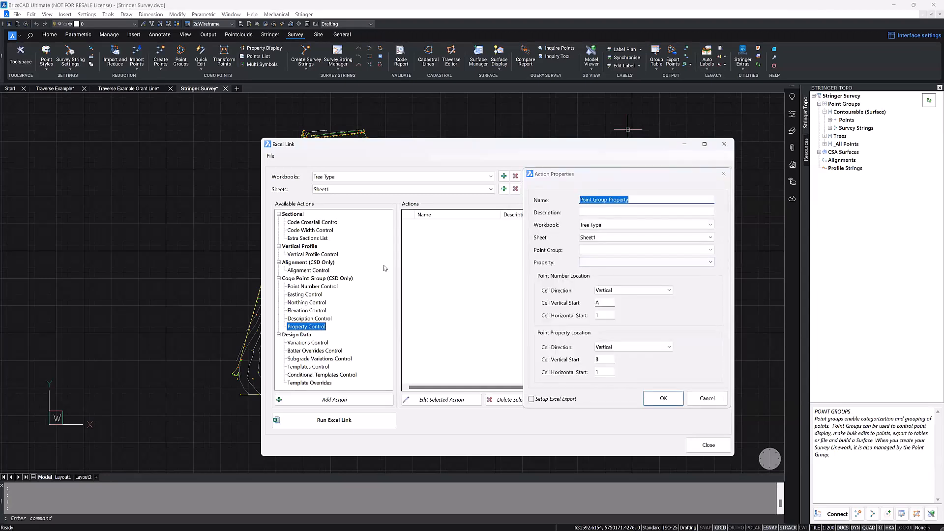
double_click(310, 326)
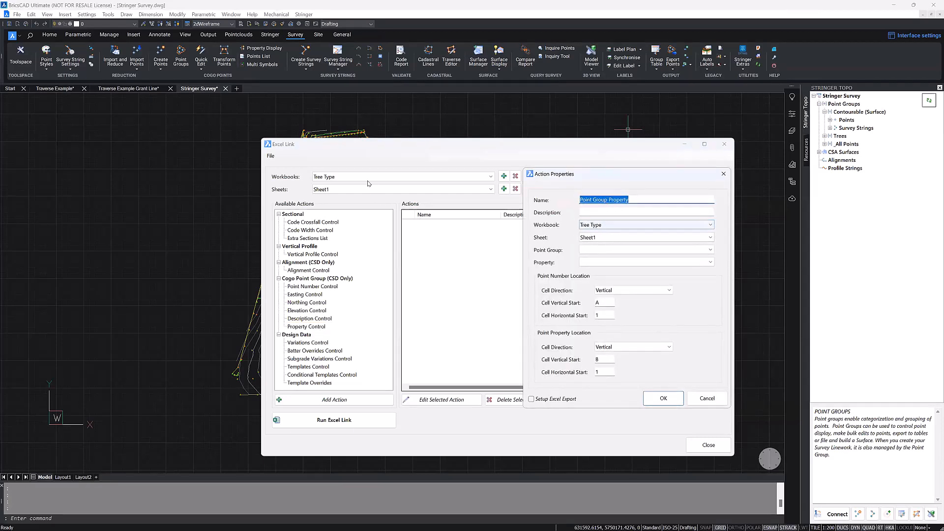
Step: Set the action's sheet to Sheet1, its point group to Trees and its property to Type
left_click(630, 238)
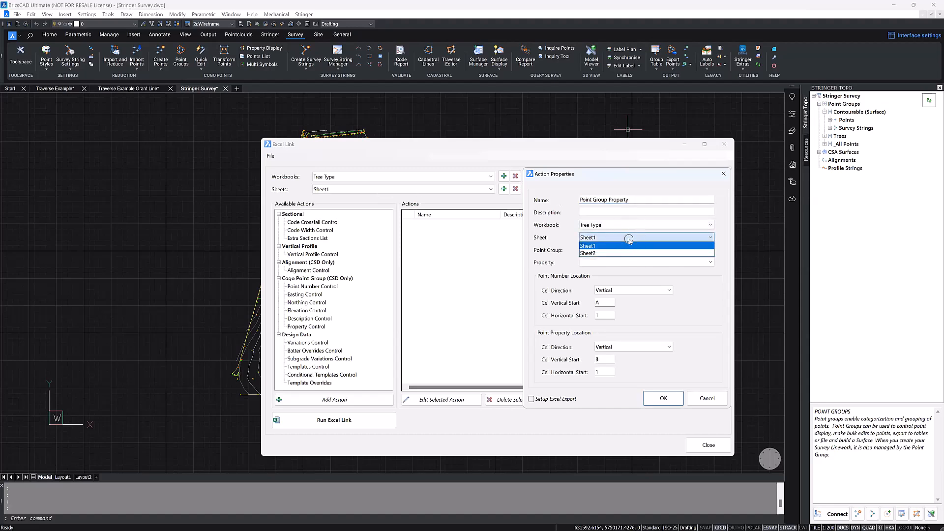
left_click(630, 242)
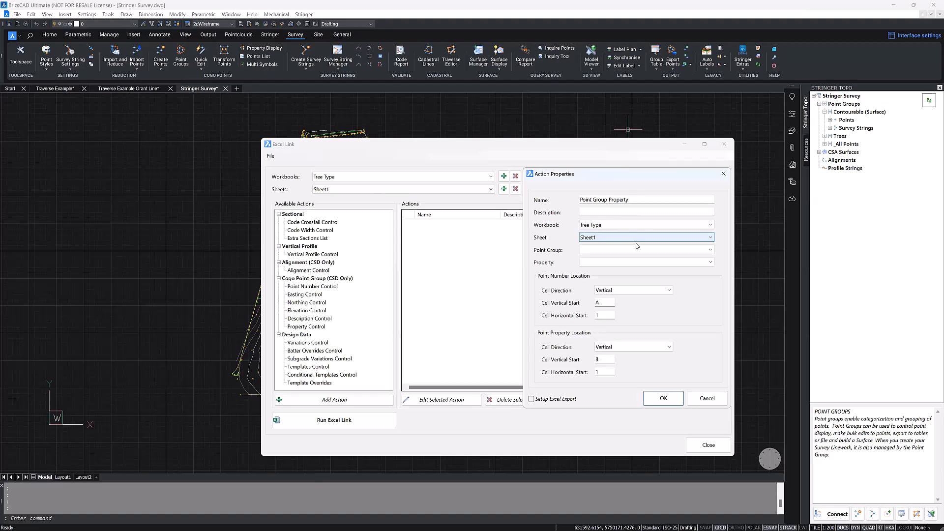
left_click(644, 251)
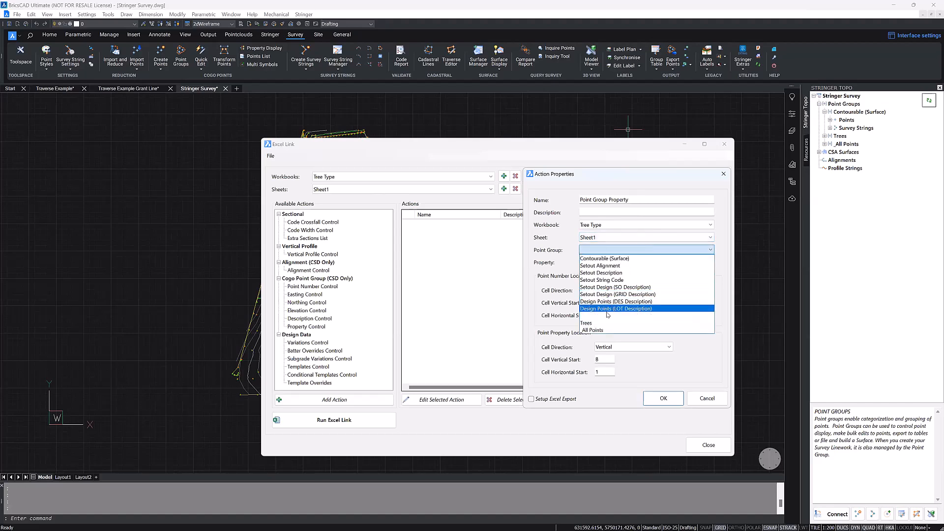
left_click(601, 323)
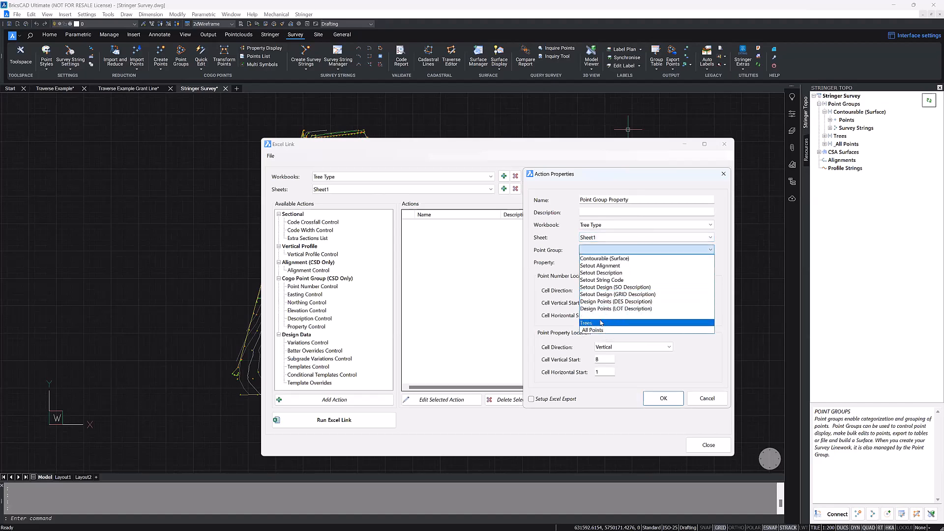
left_click(652, 262)
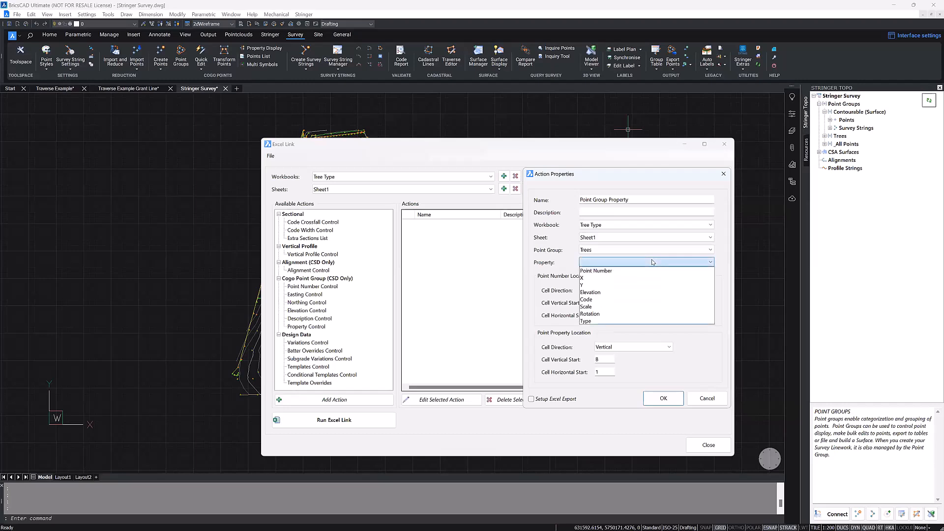
left_click(608, 322)
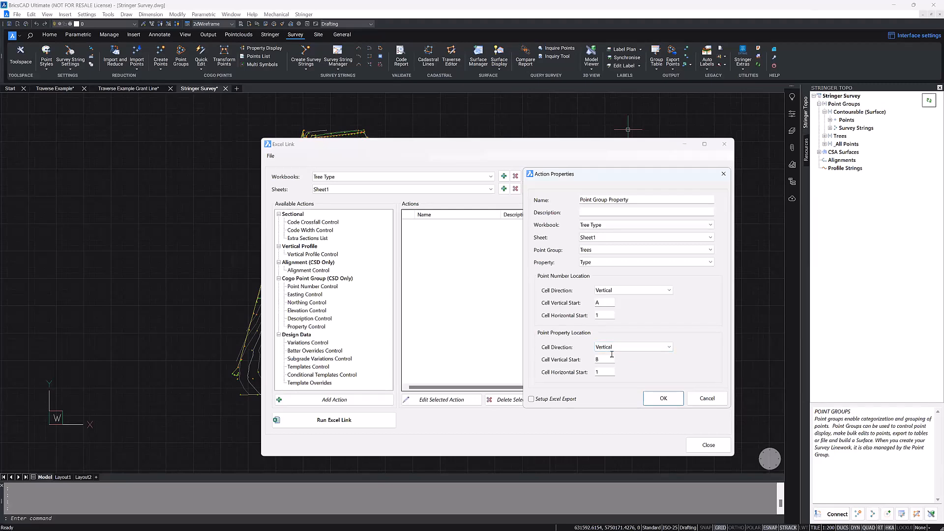
Step: Enable Setup Excel Export for the action and accept it with the Test export process
left_click(556, 401)
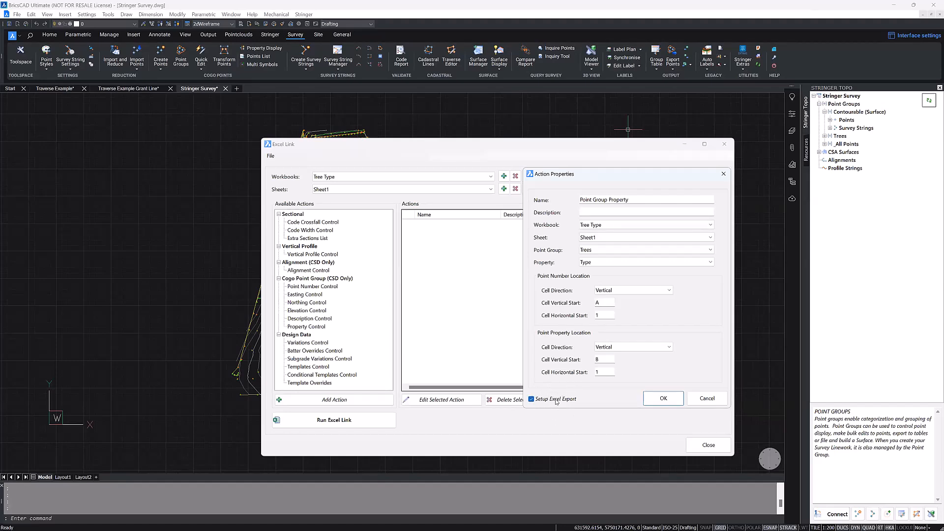
left_click(648, 398)
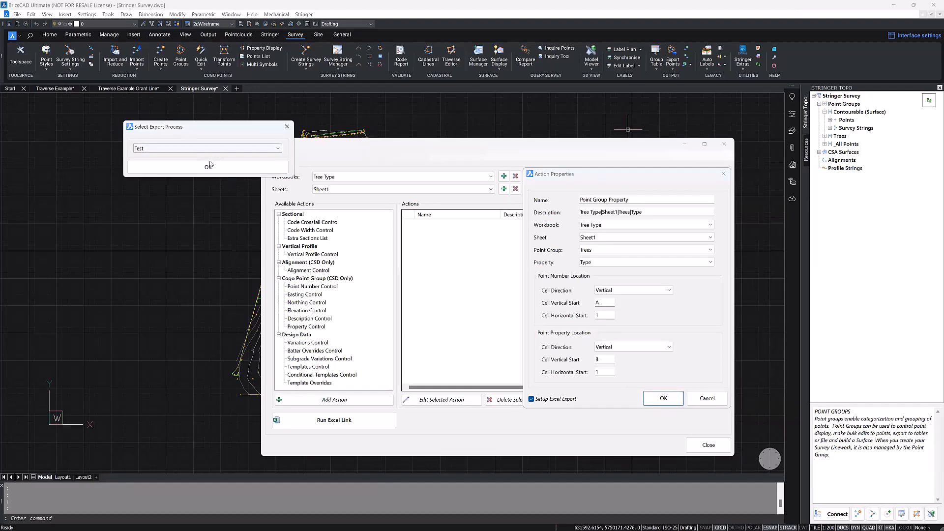
left_click(227, 168)
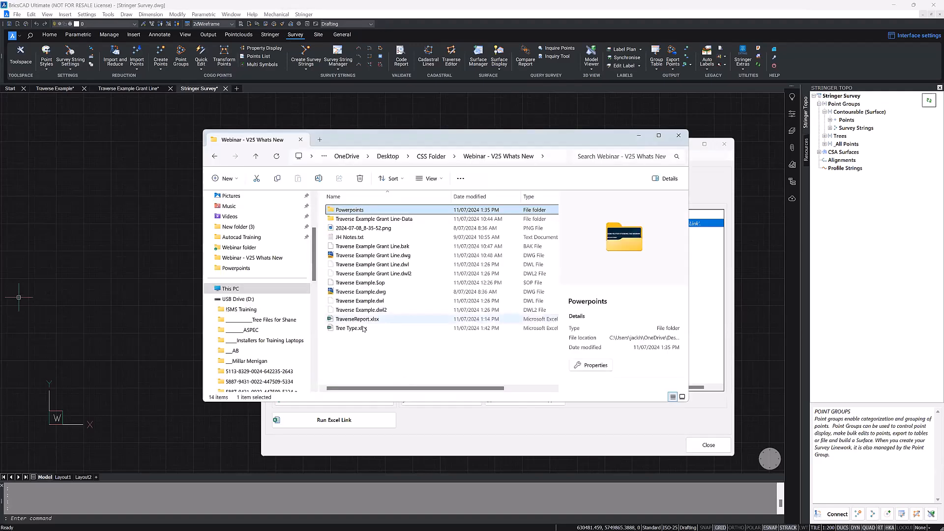
Step: Open Tree Type.xlsx from the Webinar - V25 Whats New folder in Excel and select cells B1 to B4 beside the point numbers
left_click(363, 329)
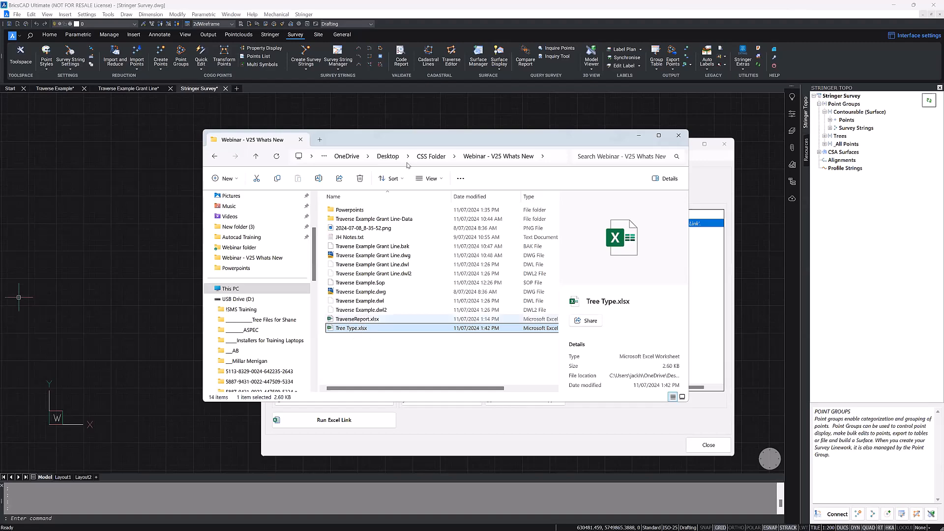
left_click_drag(414, 143, 0, 142)
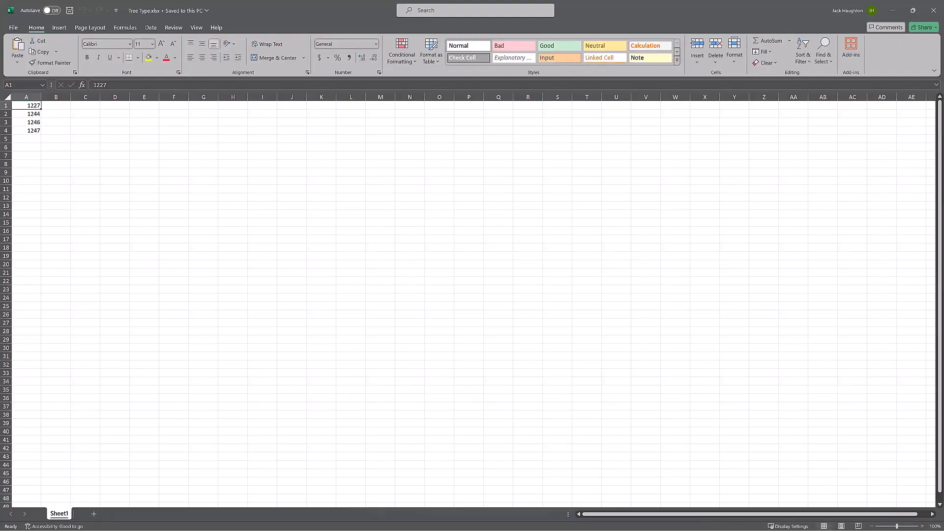
left_click(59, 105)
left_click_drag(35, 106, 59, 130)
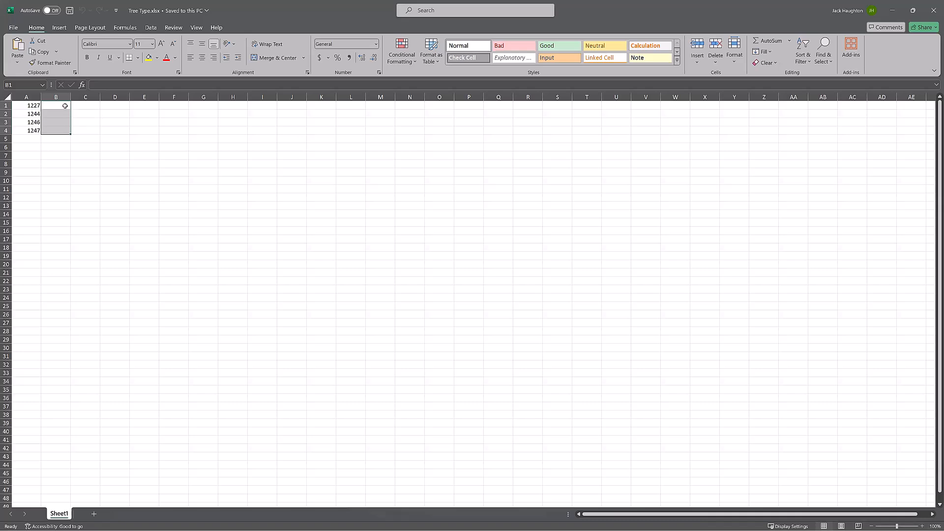
Step: Enter the tree types Cedar, Birtch, Maple and Maple in cells B1 to B4 of Sheet1
double_click(65, 106)
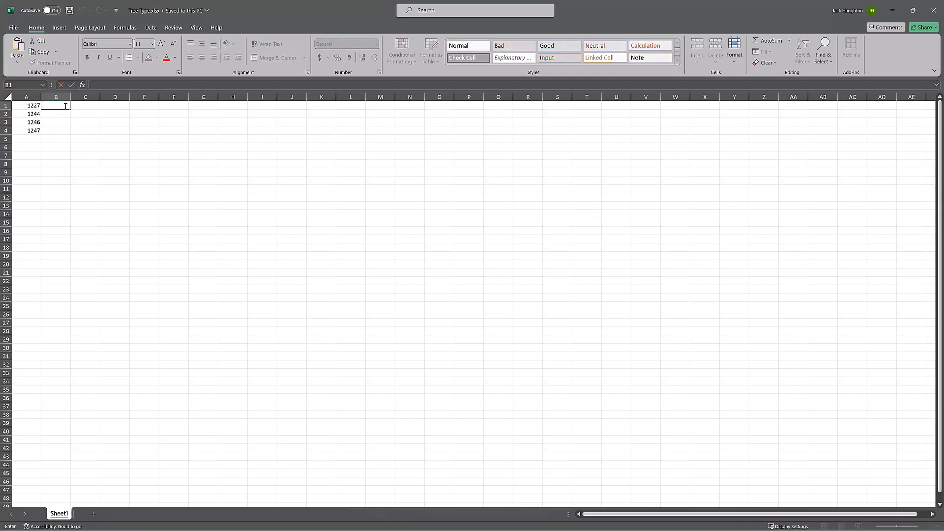
type("Cedar")
key("Return")
type("Birtch")
key("Return")
type("Maple")
key("Return")
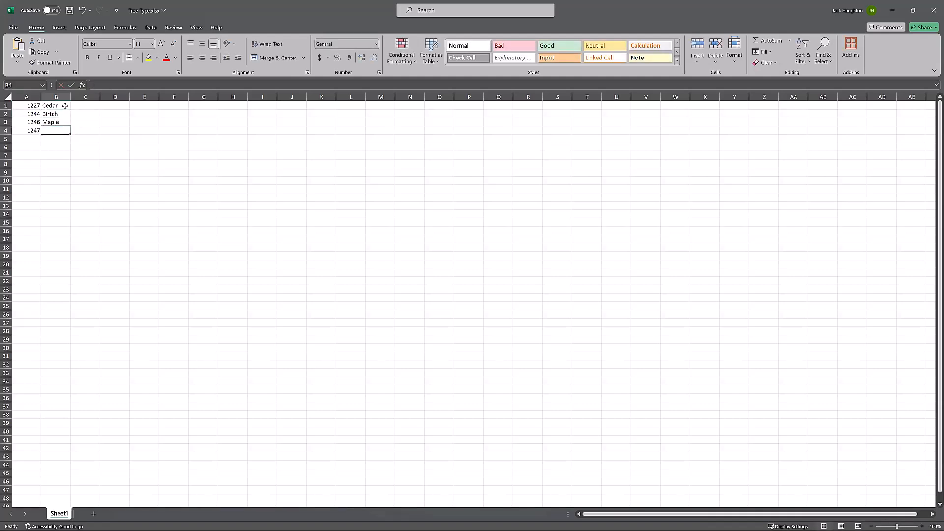
type("Maple")
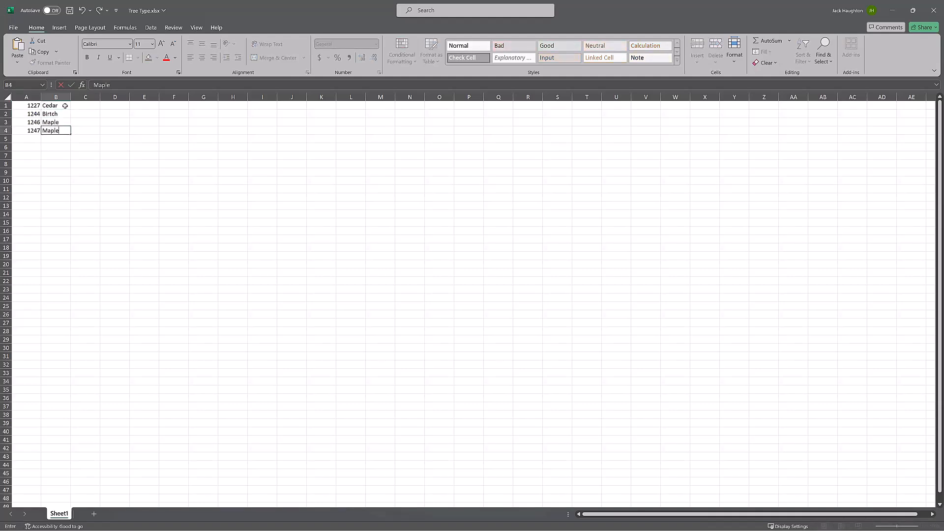
key("Return")
Step: Save and close the Tree Type workbook, and run Excel Link in BricsCAD before closing its window
left_click(69, 11)
left_click(934, 7)
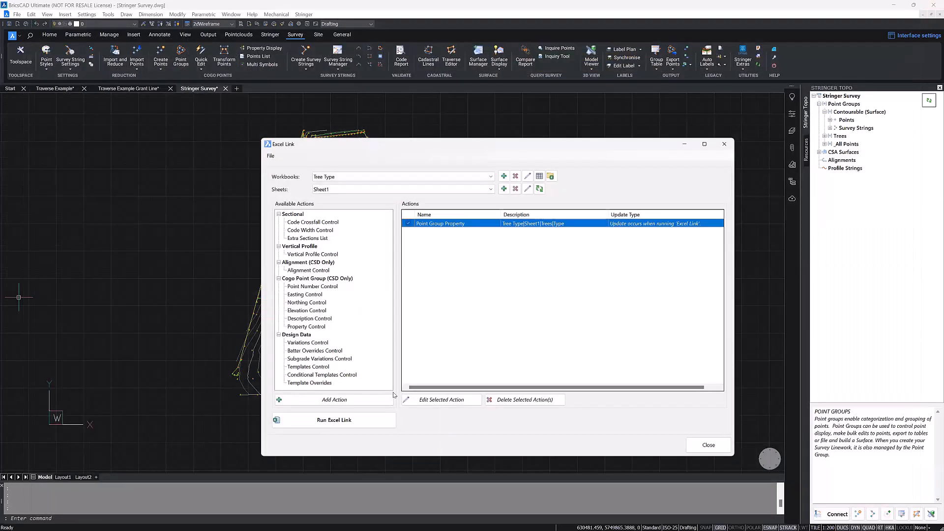
left_click(361, 423)
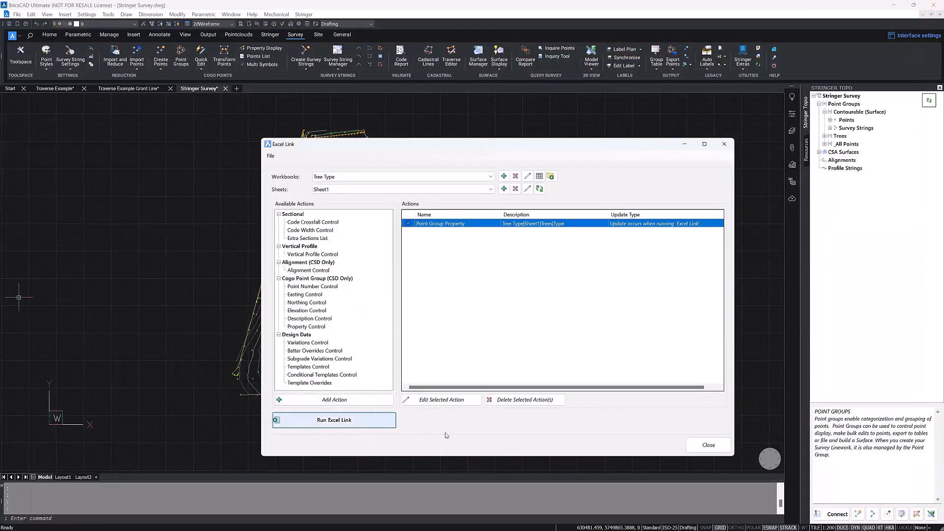
left_click(723, 446)
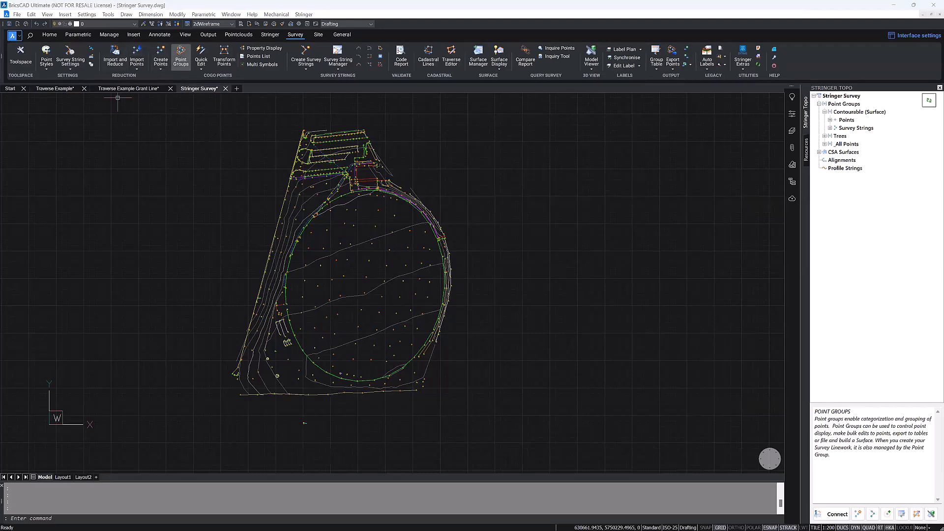
Step: Check the Type values of the points in the Trees point group
left_click(181, 58)
left_click(277, 181)
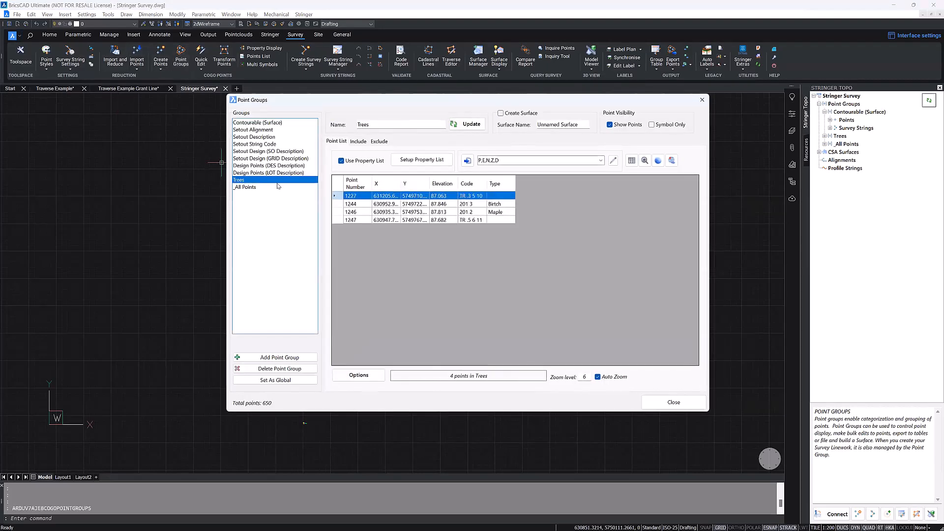
left_click(502, 204)
left_click(502, 213)
left_click(501, 204)
left_click(499, 212)
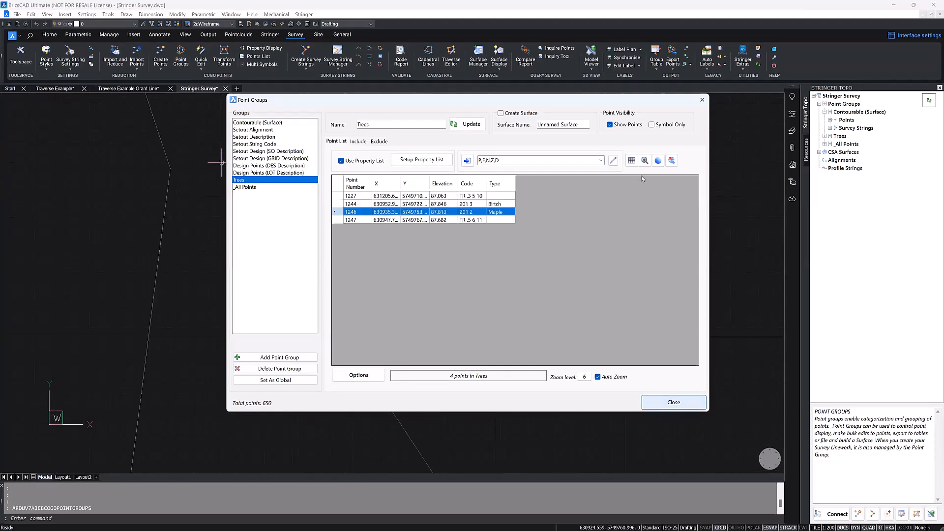
left_click(702, 100)
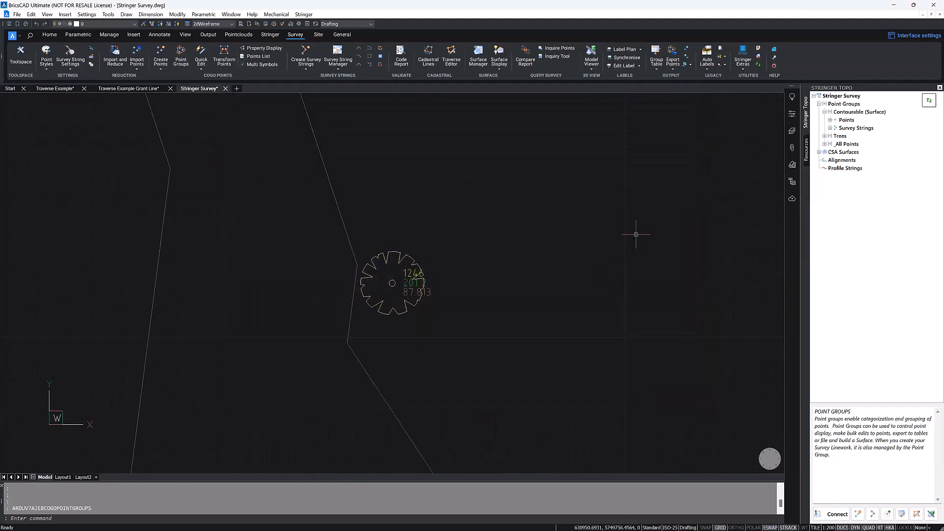
Step: Examine the Sync Excel Links command for updating design data from linked Excel files
left_click(691, 66)
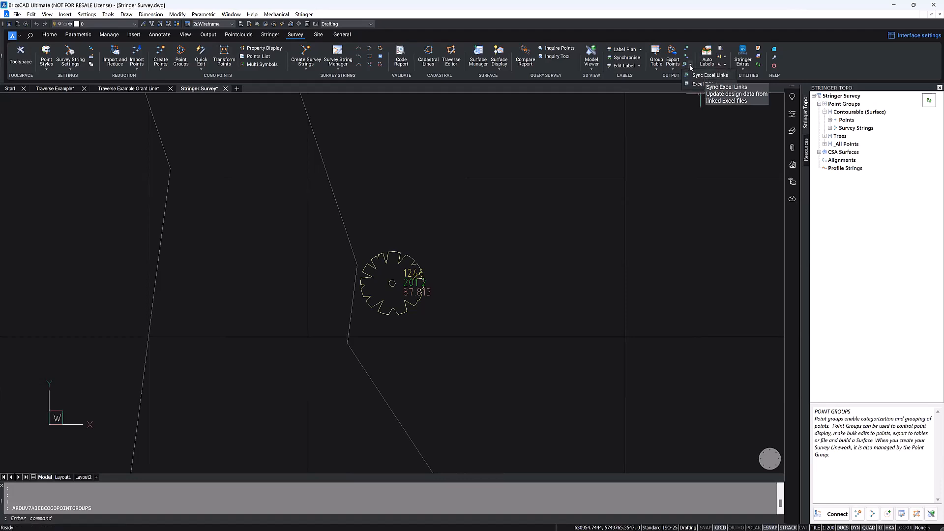
left_click(699, 77)
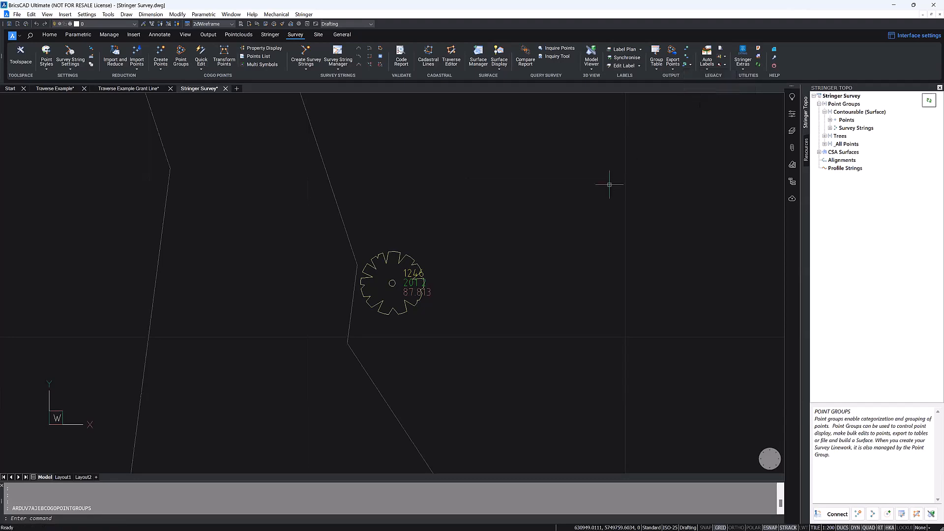
scroll(437, 235, "down", 2)
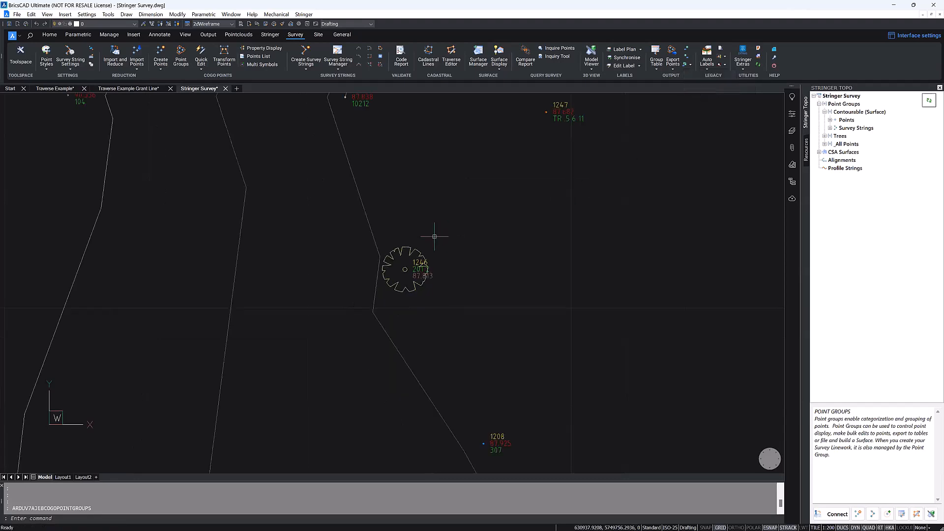
scroll(457, 257, "down", 8)
middle_click_drag(590, 183, 513, 311)
scroll(513, 273, "down", 4)
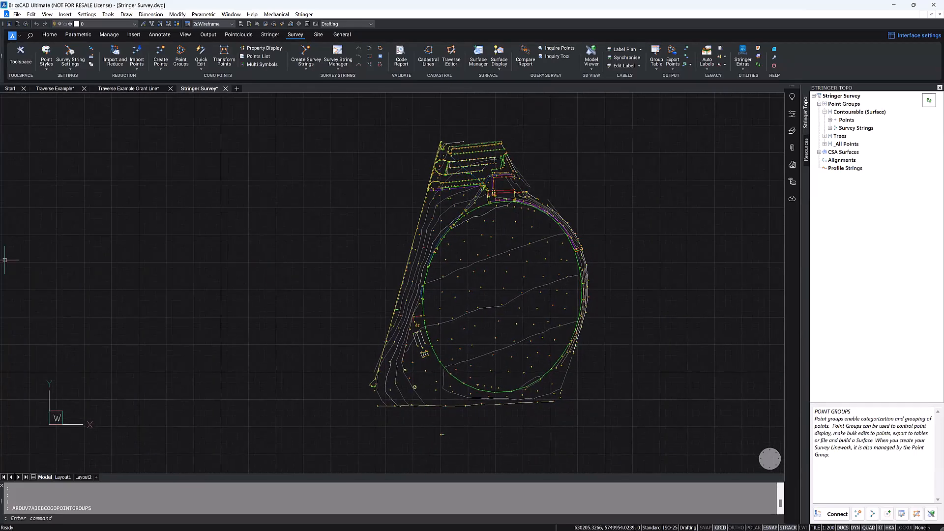
left_click(373, 234)
left_click(353, 264)
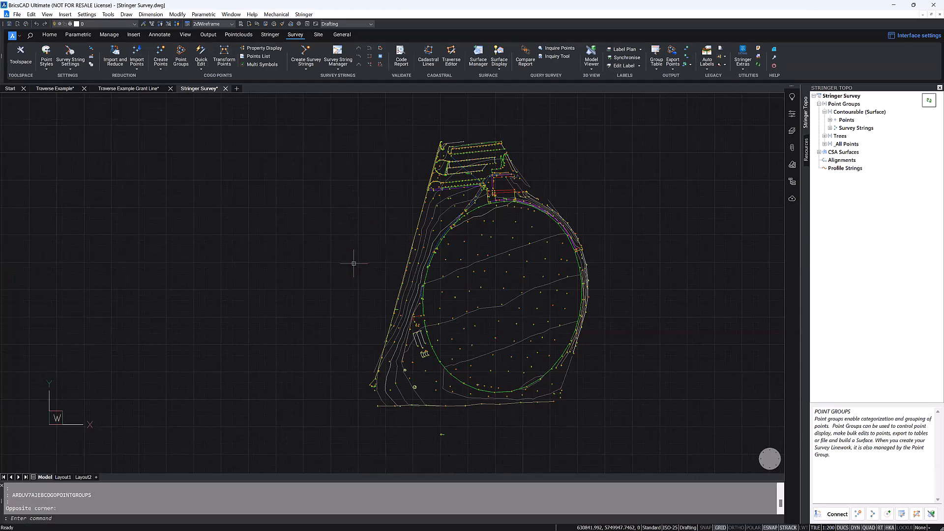
middle_click_drag(517, 259, 485, 273)
Step: Open the Trees point group and review its export options, the available formats and the P,E,N,Z,D format definition
left_click(181, 56)
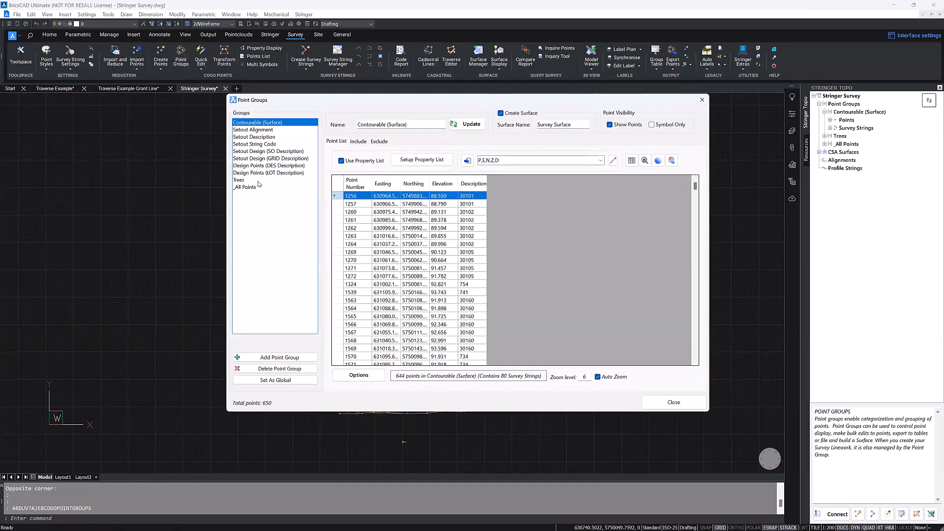
left_click(266, 181)
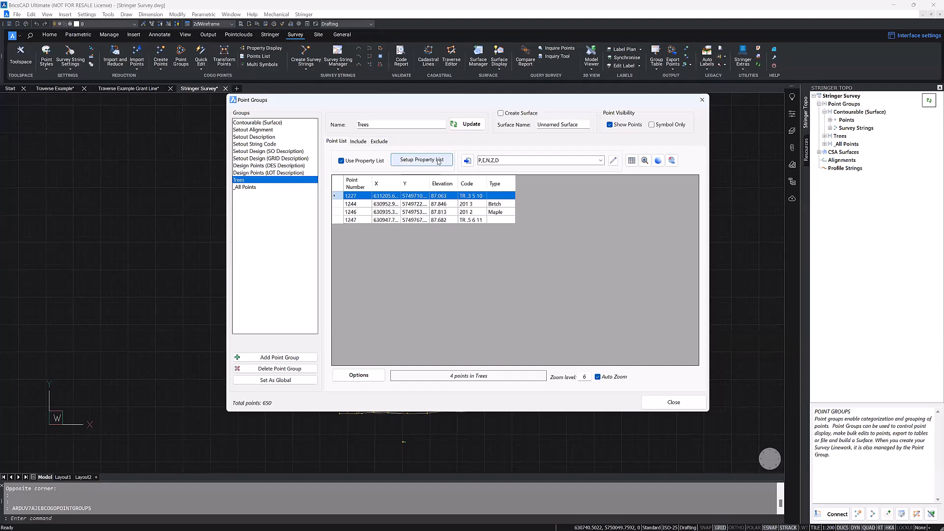
left_click(471, 162)
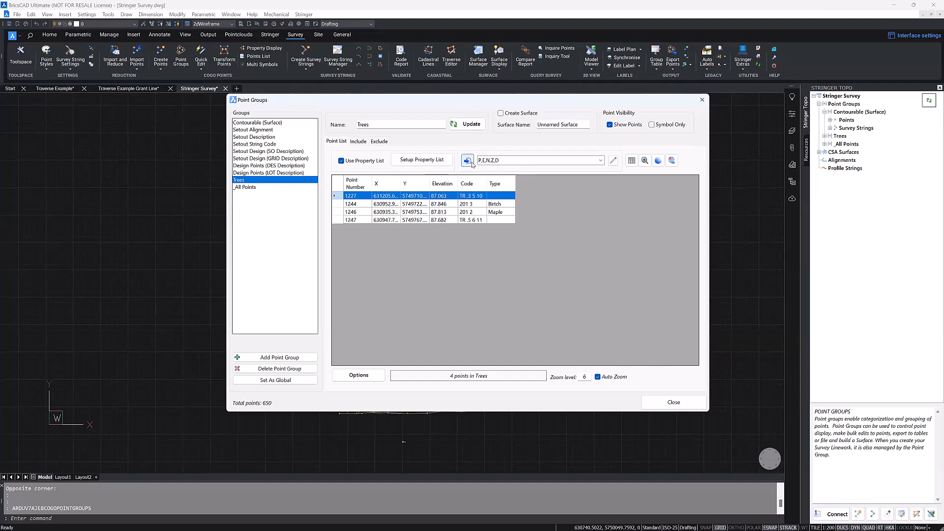
left_click(601, 161)
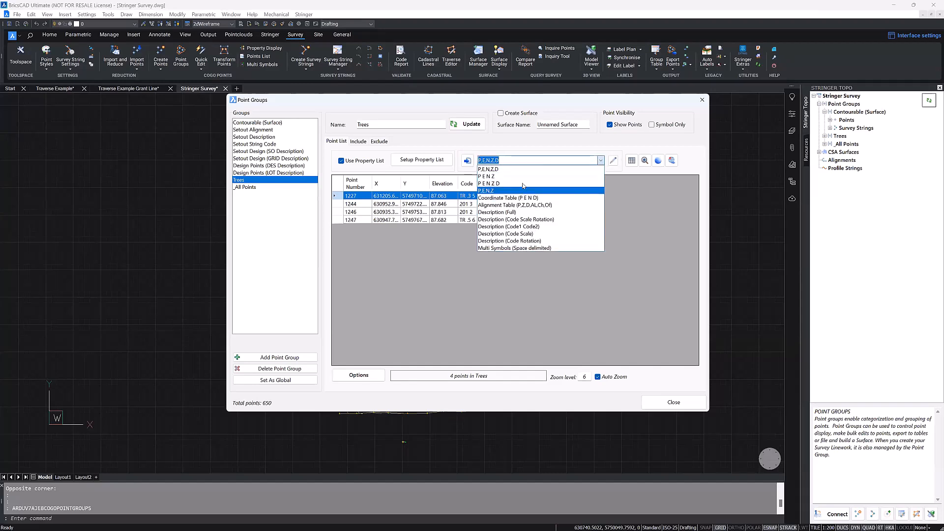
left_click(516, 153)
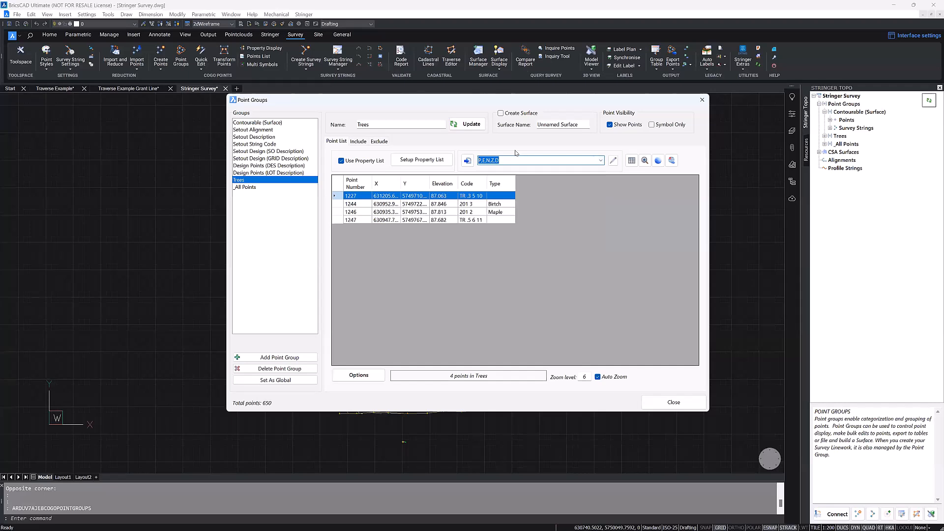
left_click(613, 162)
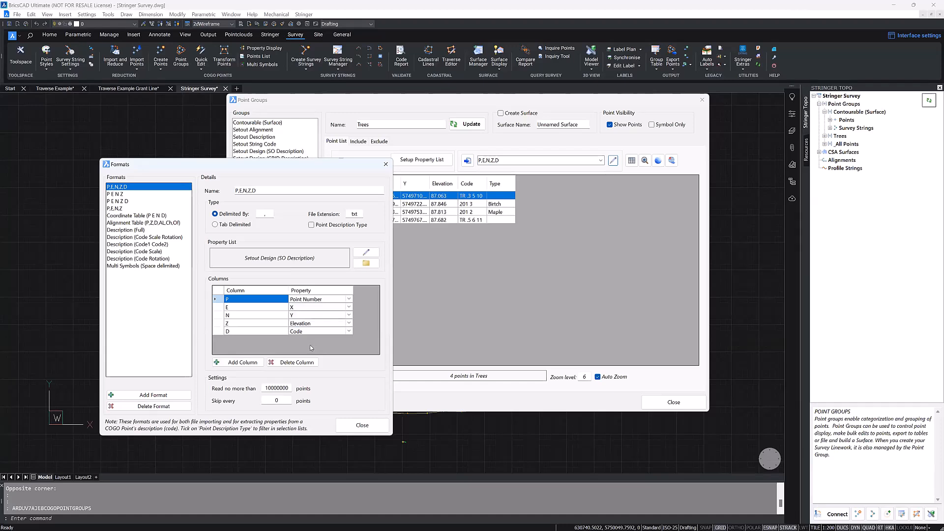
left_click(370, 425)
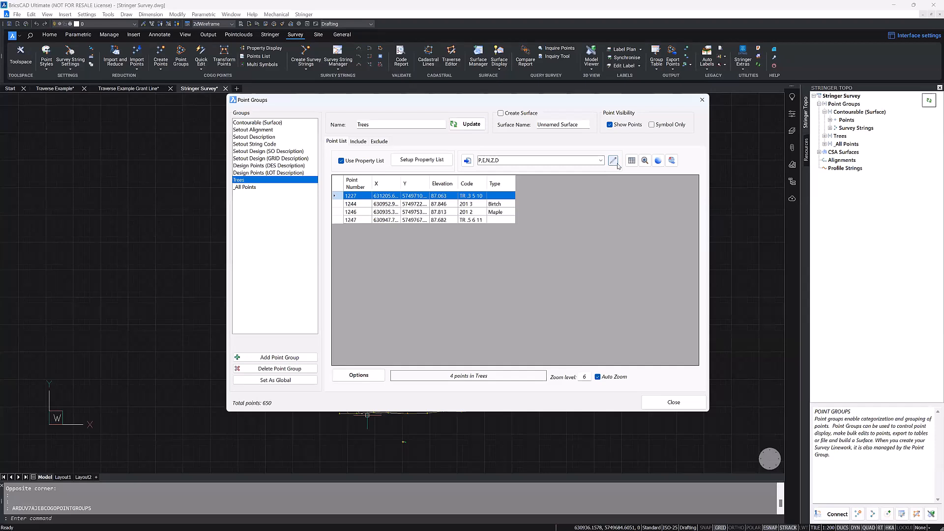
left_click(659, 161)
left_click(659, 161)
left_click(659, 161)
left_click(673, 164)
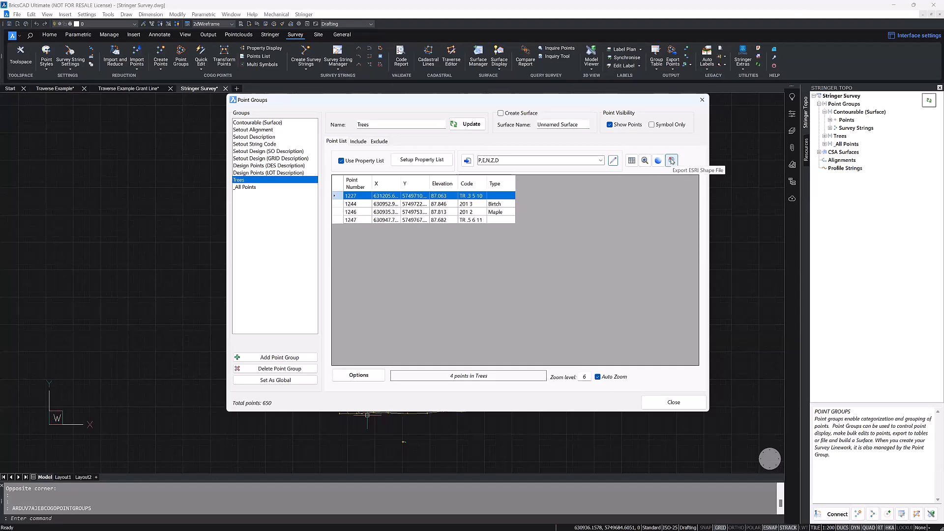
Step: Export the Trees points as an ESRI shapefile named Tree Export in the CSS Folder's Webinar - V25 Whats New folder
left_click(672, 161)
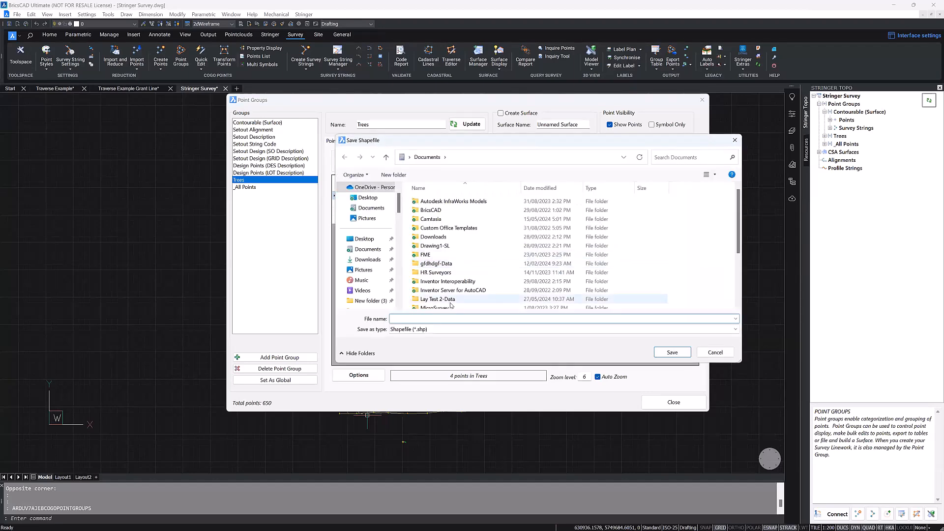
left_click(439, 329)
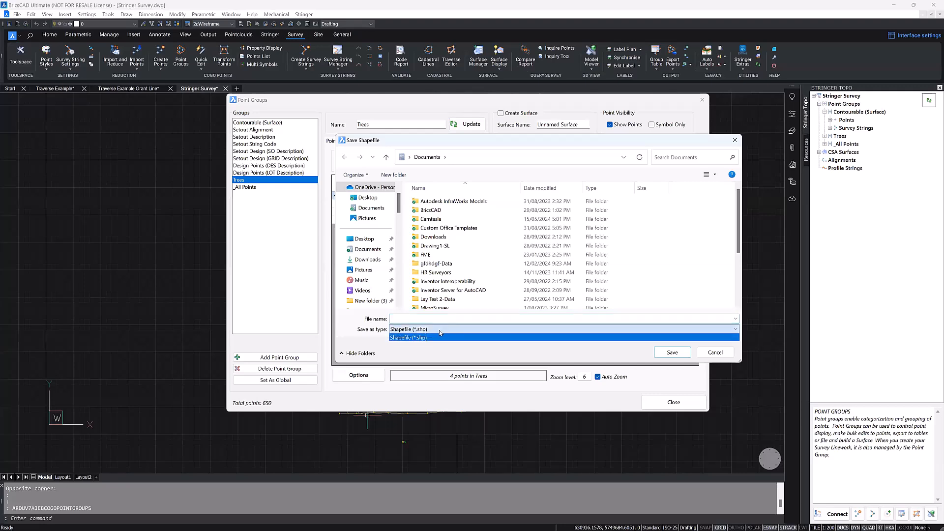
left_click(440, 336)
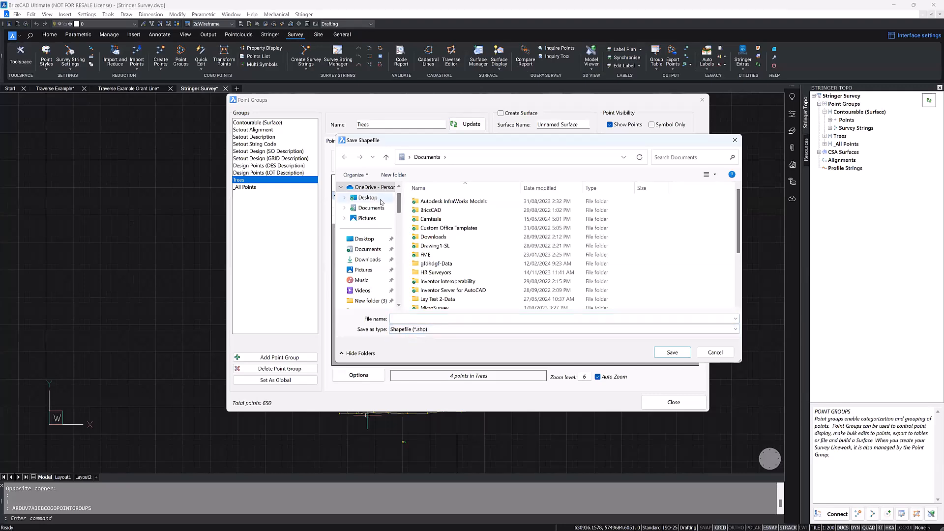
left_click(375, 198)
left_click(457, 272)
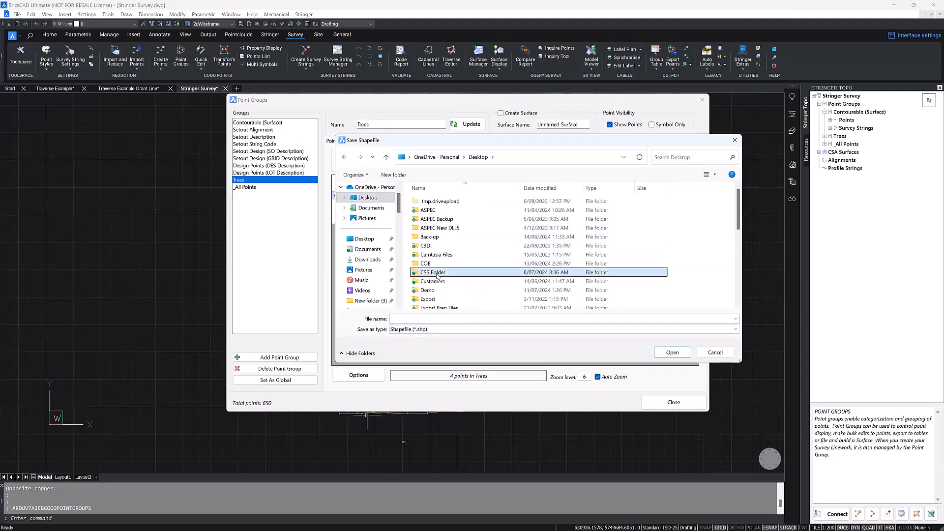
double_click(469, 273)
double_click(443, 288)
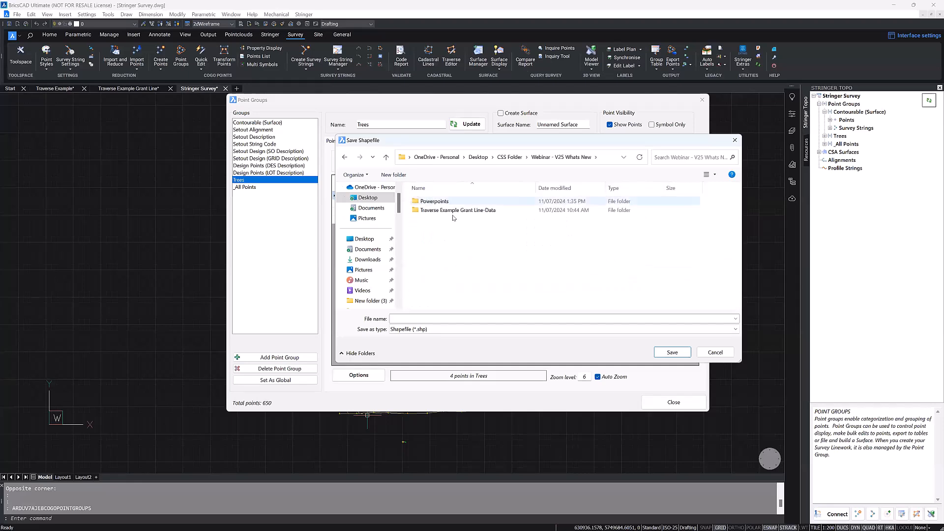
left_click(413, 318)
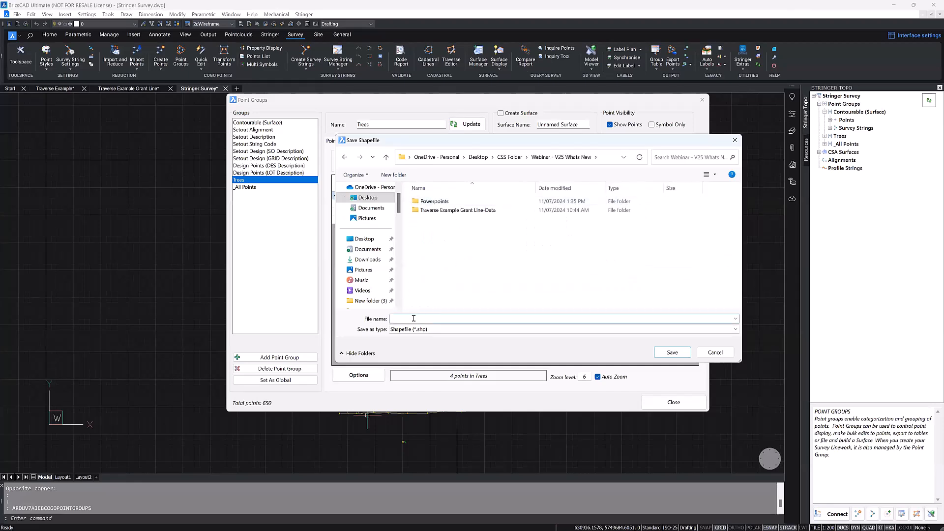
type("Tree Export")
key("Return")
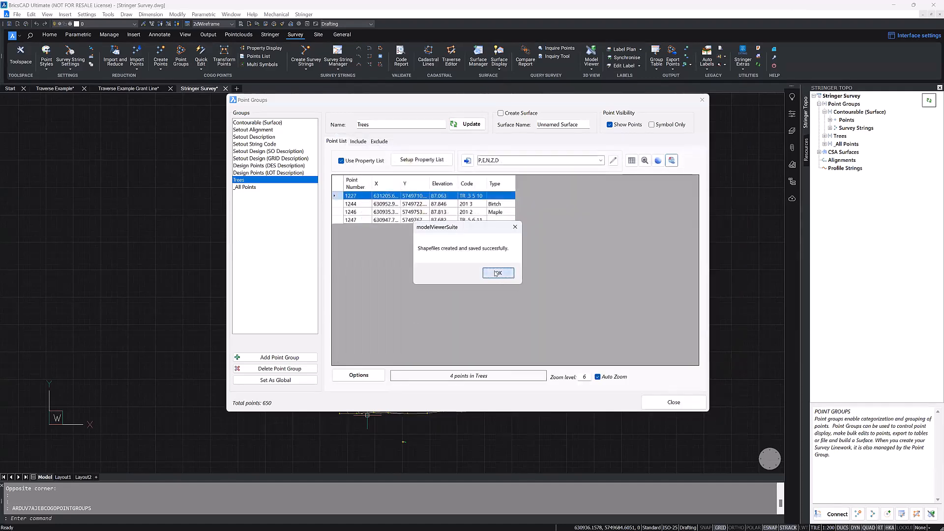
left_click(500, 279)
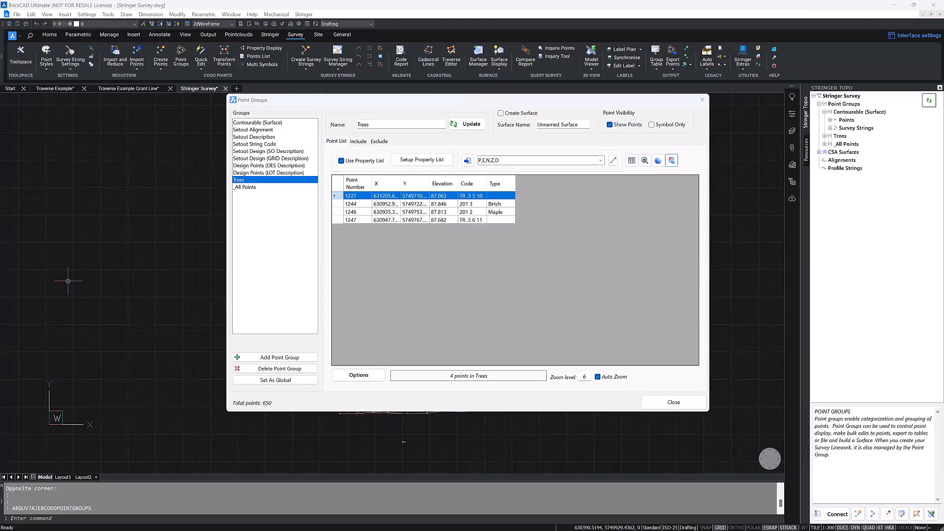
Step: Switch to File Explorer and examine the exported Tree Export shapefiles in the Webinar - V25 Whats New folder
left_click_drag(0, 120, 517, 119)
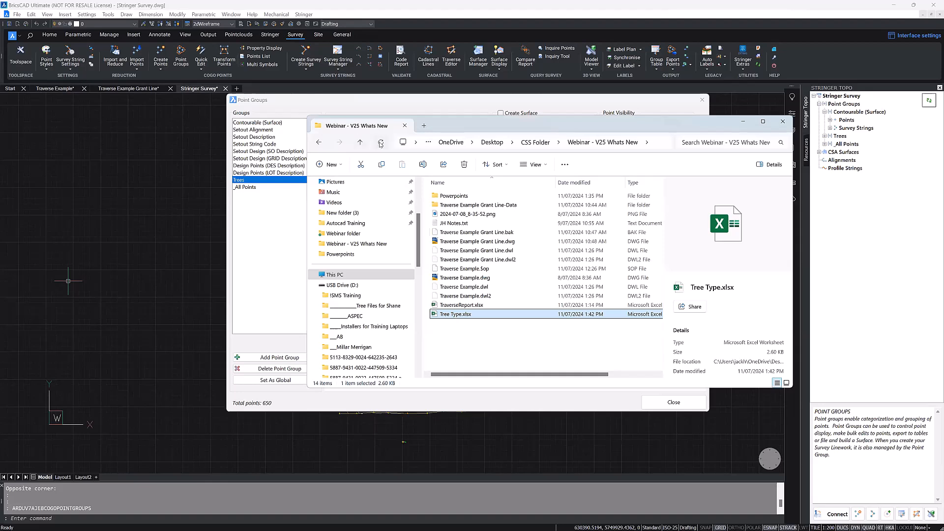
left_click(489, 330)
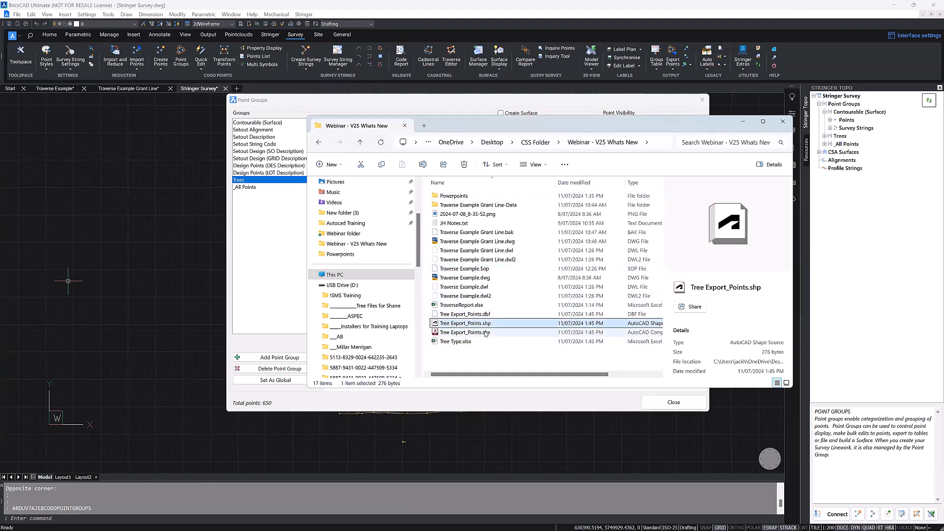
Step: Switch back to BricsCAD's Point Groups and show the points of the Contourable (Surface) group
left_click(488, 323)
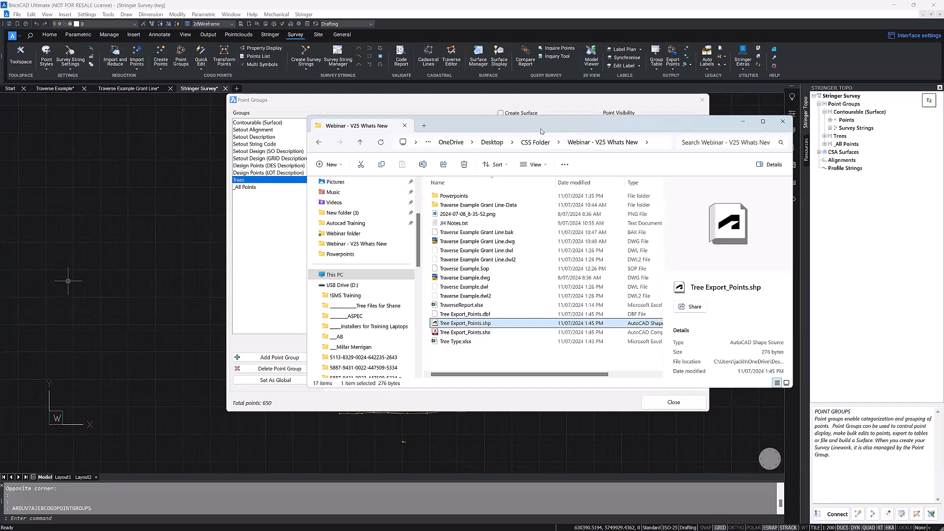
left_click(303, 244)
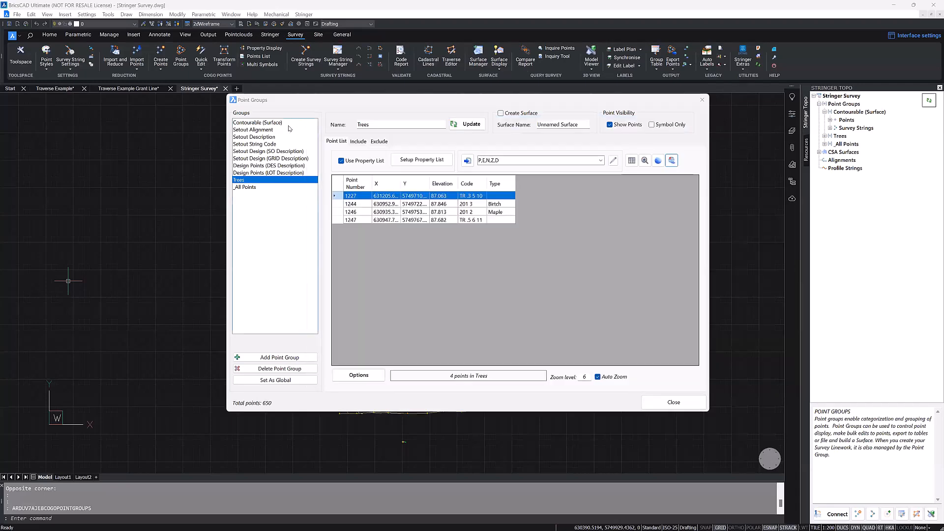
left_click(268, 123)
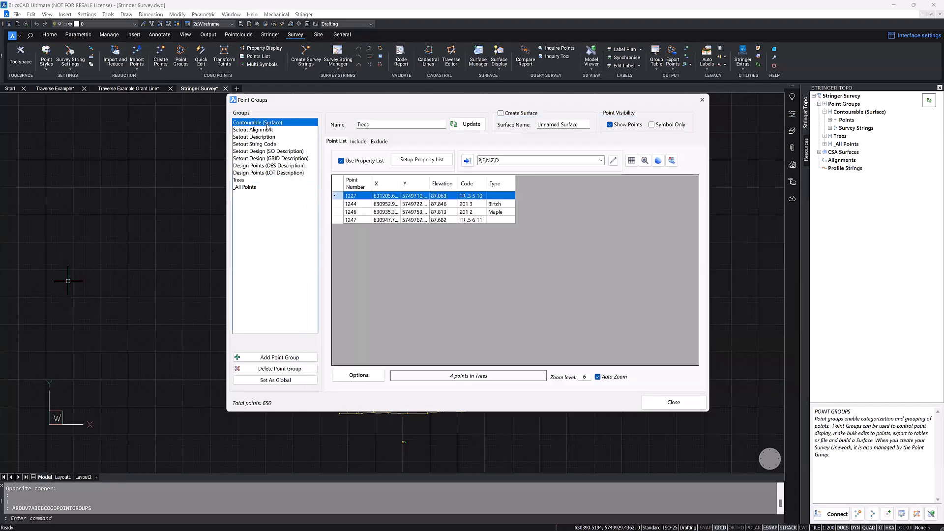
Step: Export the Contourable (Surface) group as a shapefile named Countourable in the CSS Folder's Webinar - V25 Whats New folder
left_click(672, 160)
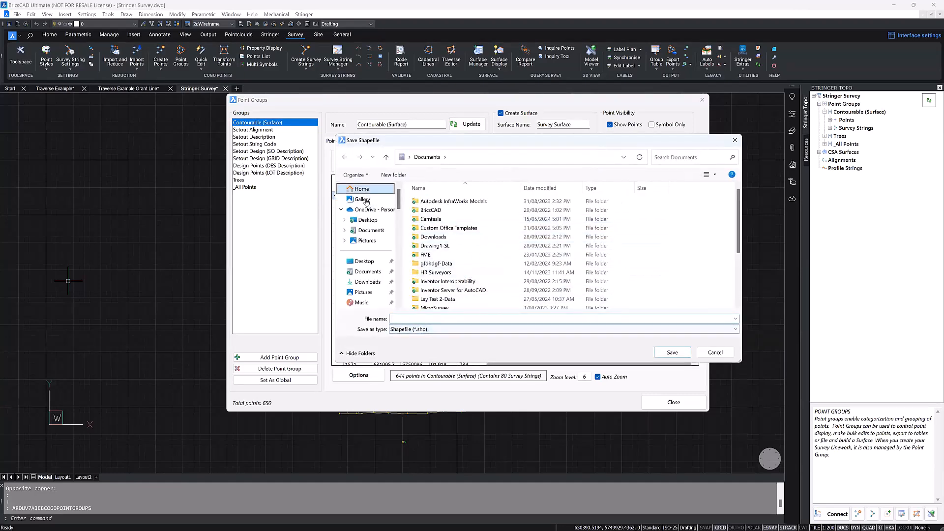
left_click(365, 261)
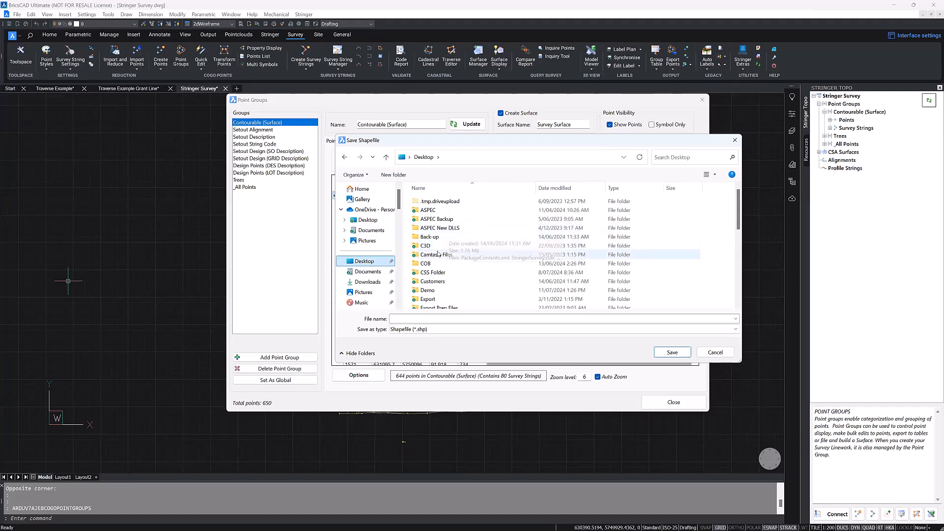
left_click(449, 251)
double_click(449, 251)
scroll(485, 270, "down", 5)
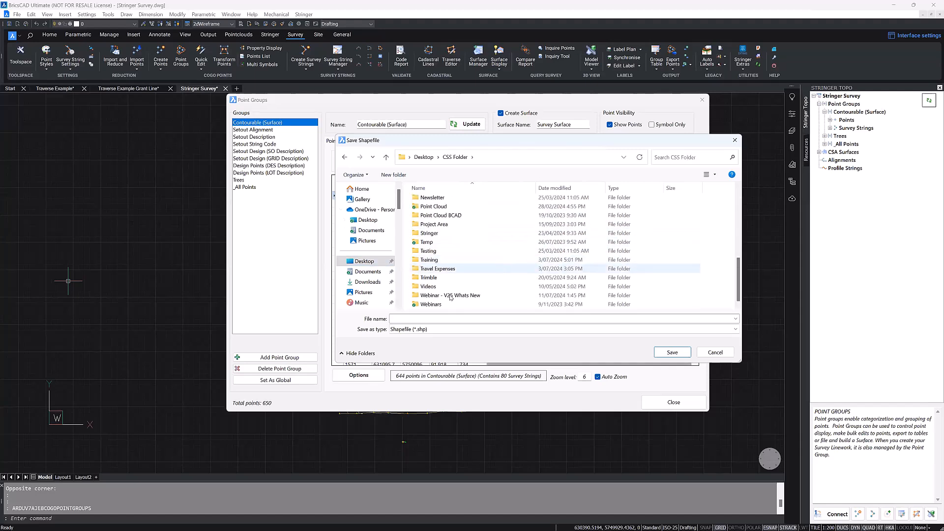
left_click(454, 295)
double_click(454, 297)
left_click(456, 318)
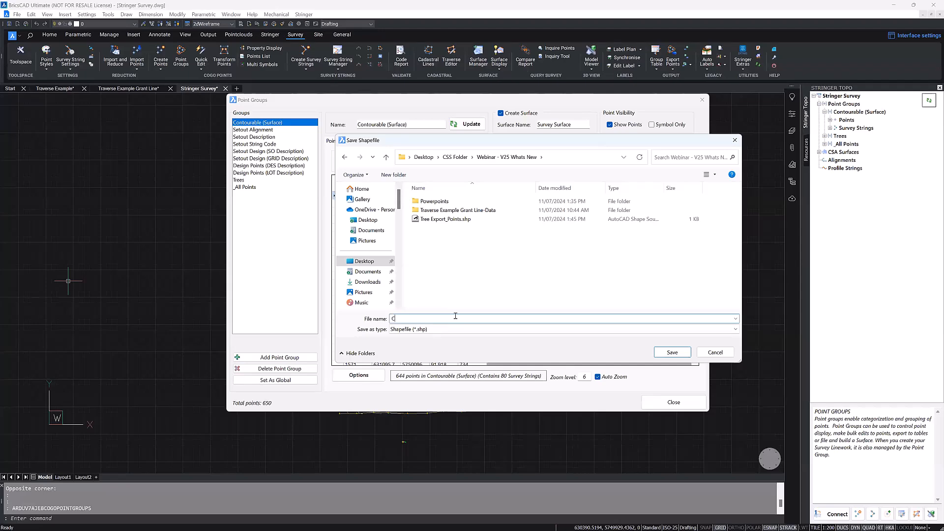
type("Countourable")
left_click(666, 354)
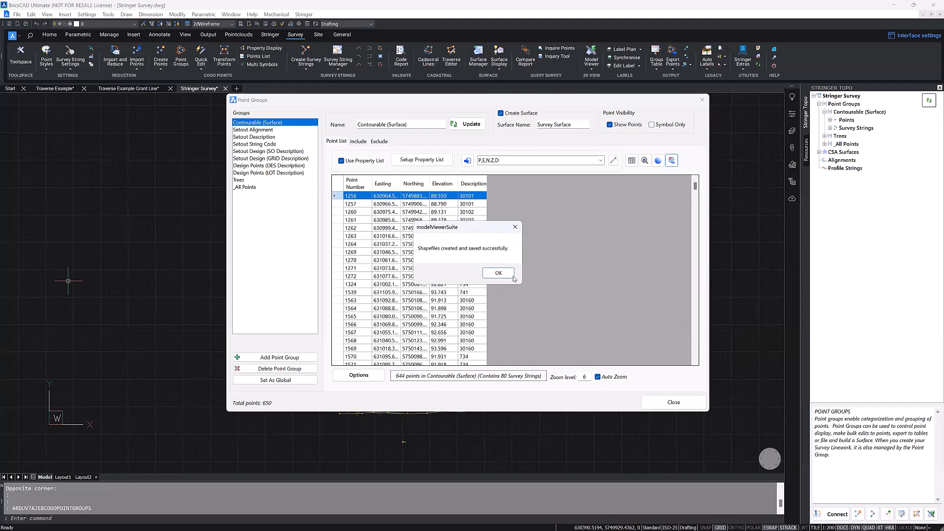
left_click(501, 276)
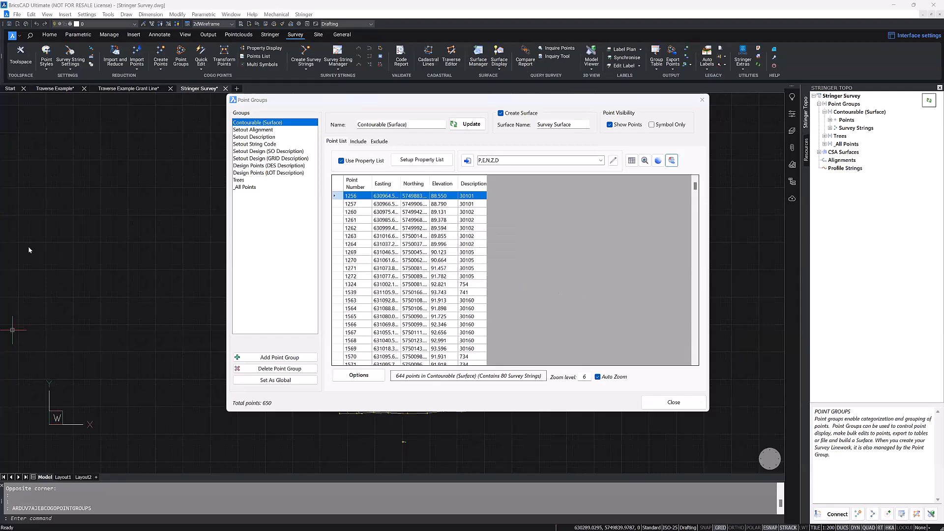
Step: Switch to File Explorer to examine the exported Countourable points and strings shapefiles, then return to BricsCAD and close Point Groups
key("alt+Tab")
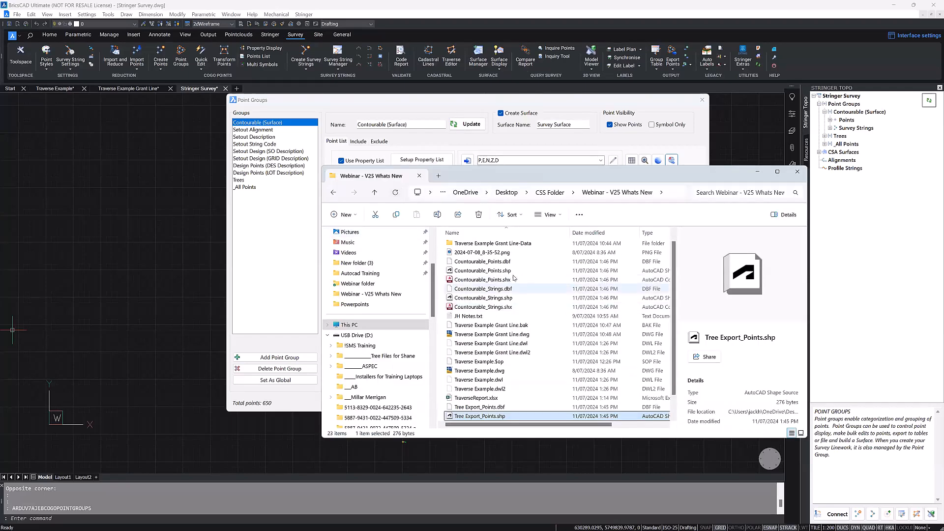
left_click(502, 280)
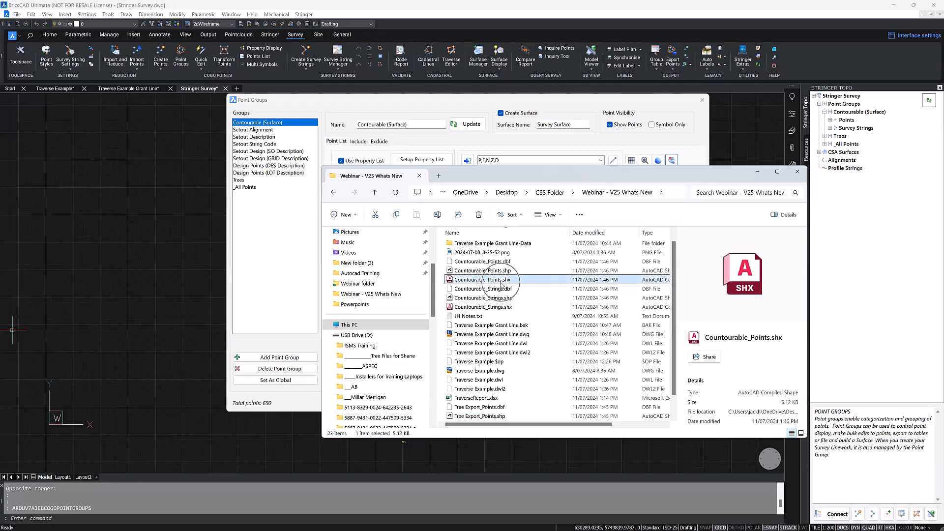
left_click(506, 298)
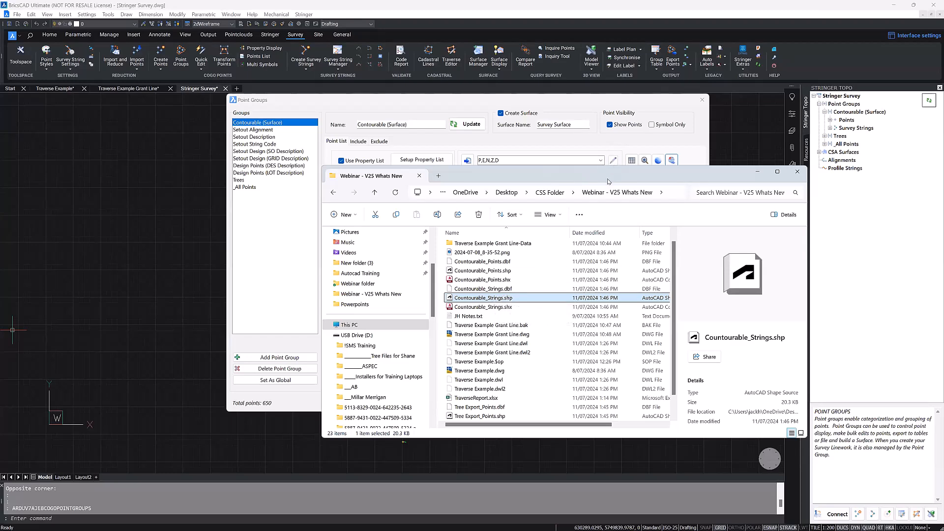
left_click_drag(607, 182, 0, 181)
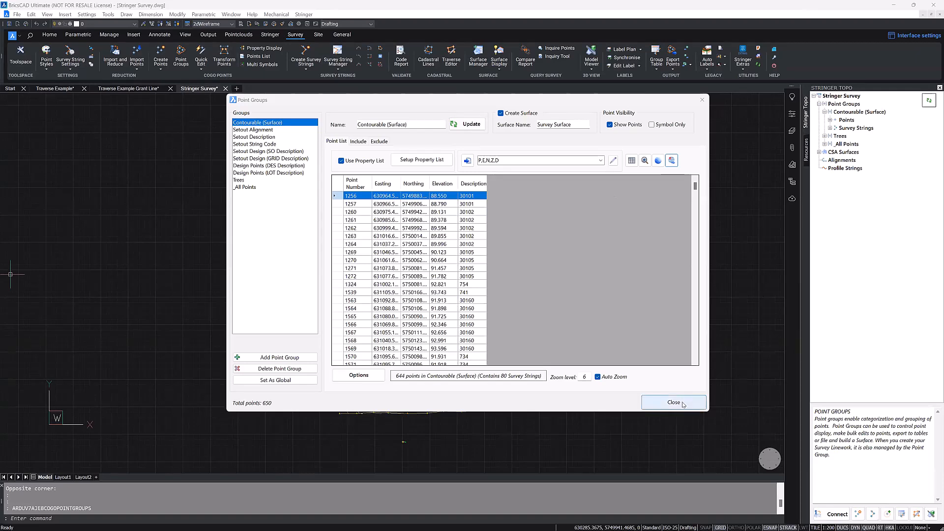
key("Escape")
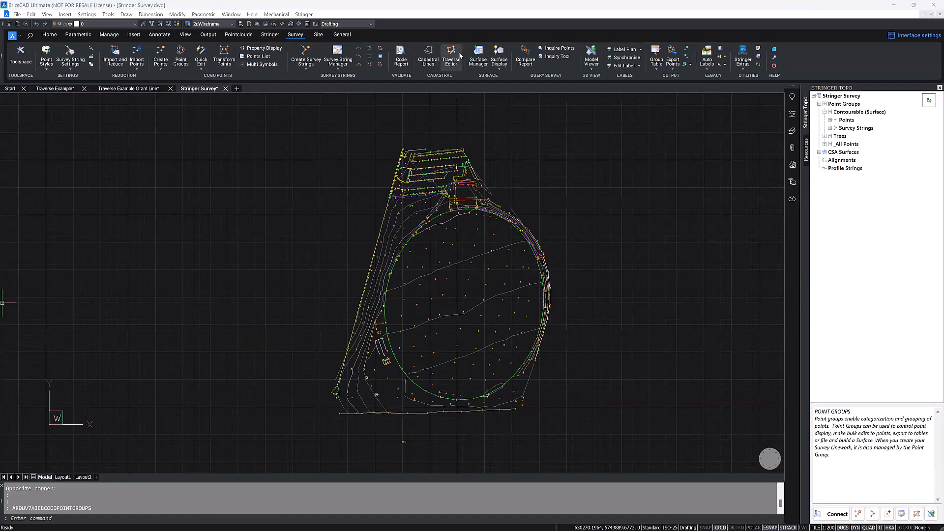
Step: Review the point editing commands grouped with Quick Edit, such as Edit Codes, Edit Point and Replace Codes
key("ctrl")
key("ctrl")
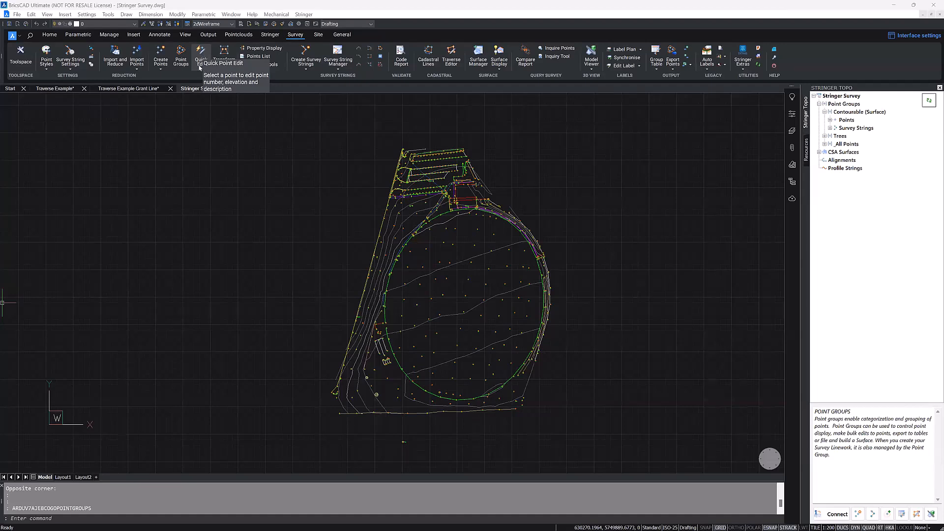
left_click(200, 69)
left_click(285, 91)
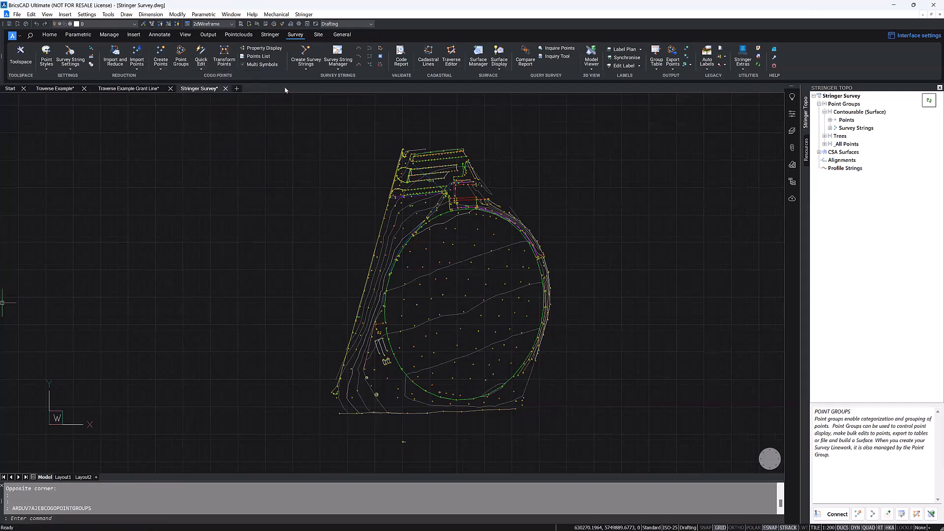
left_click(256, 51)
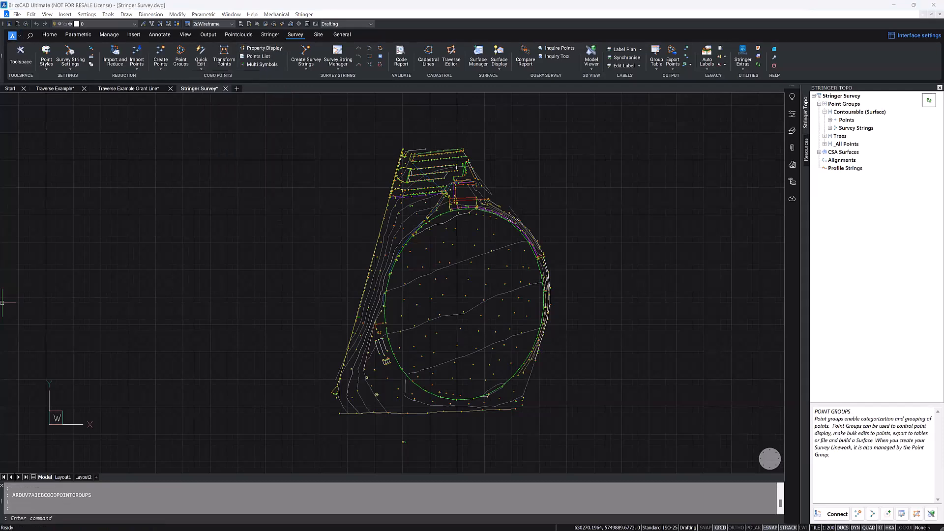
left_click(201, 64)
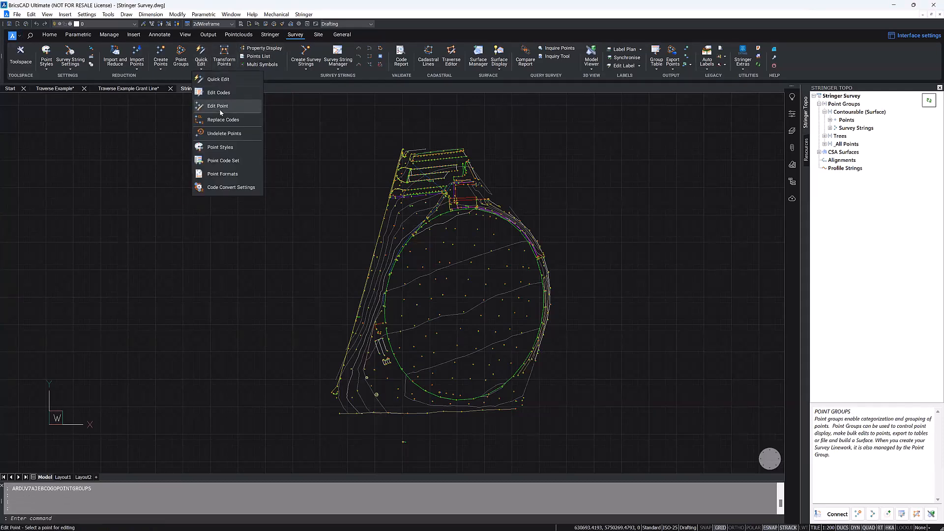
left_click(202, 109)
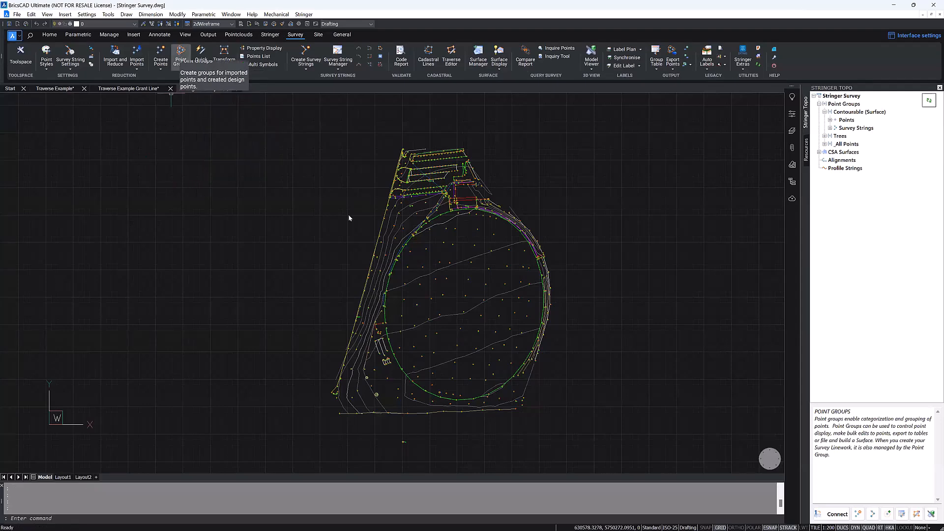
Step: Review the Contourable (Surface) point group's bulk editing options, including the 2d Transformation choices, and close Point Groups
left_click(189, 64)
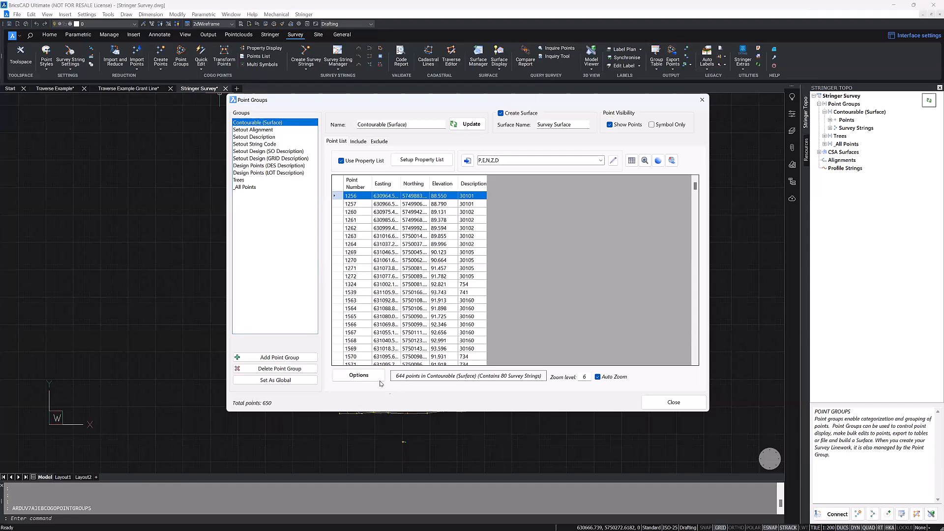
left_click(358, 375)
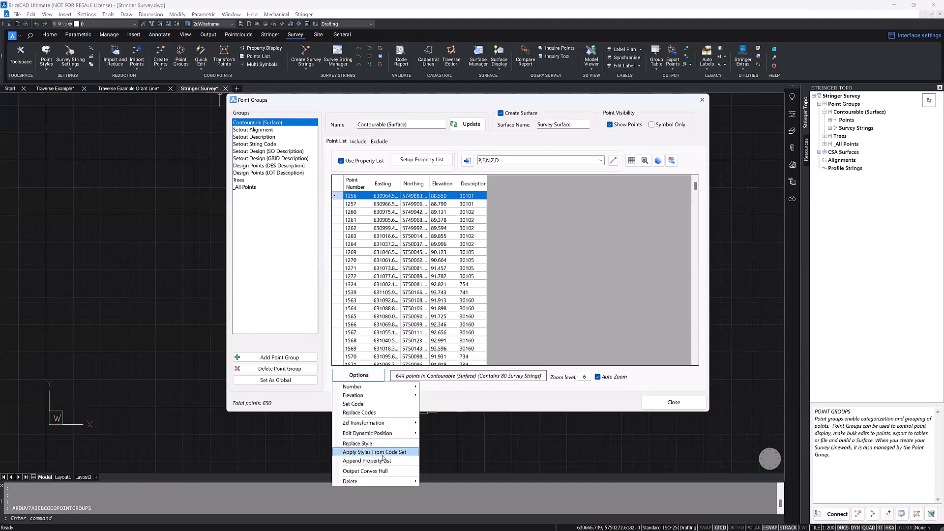
mouse_move(387, 424)
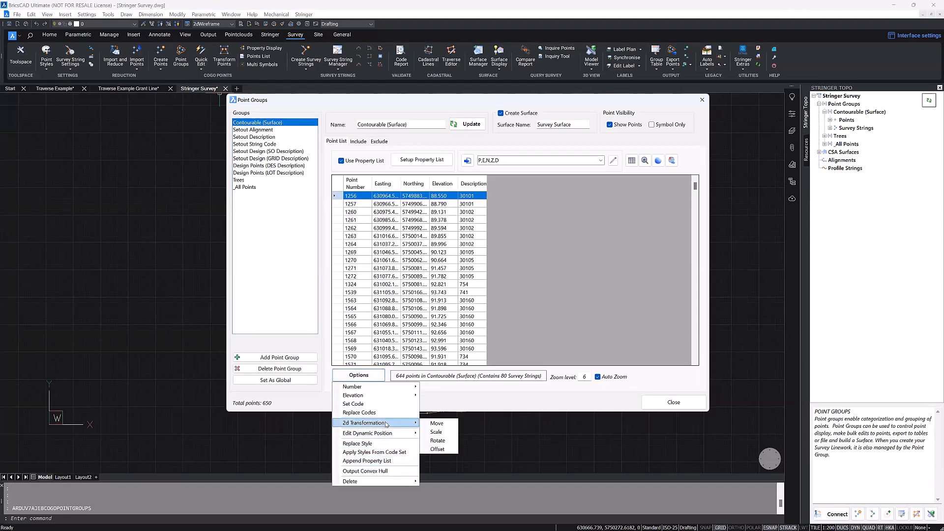
left_click(184, 224)
left_click(210, 207)
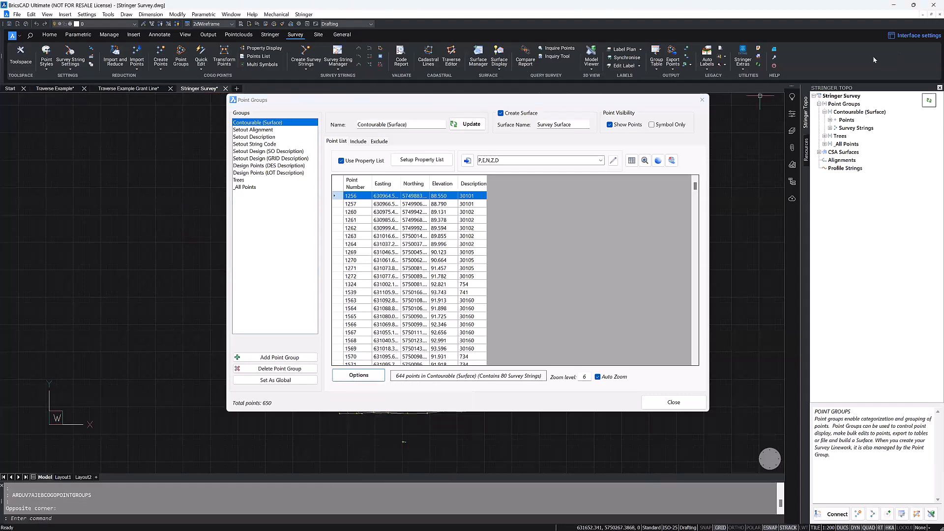
left_click(702, 99)
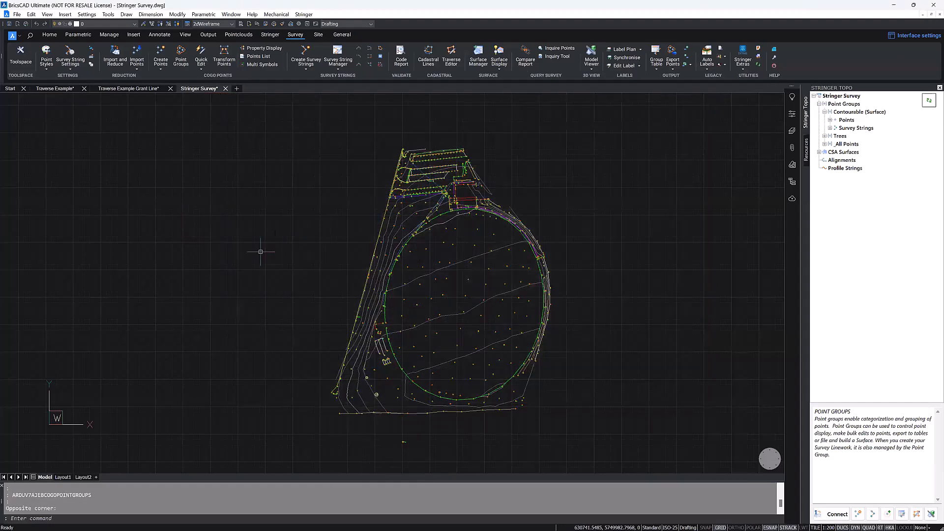